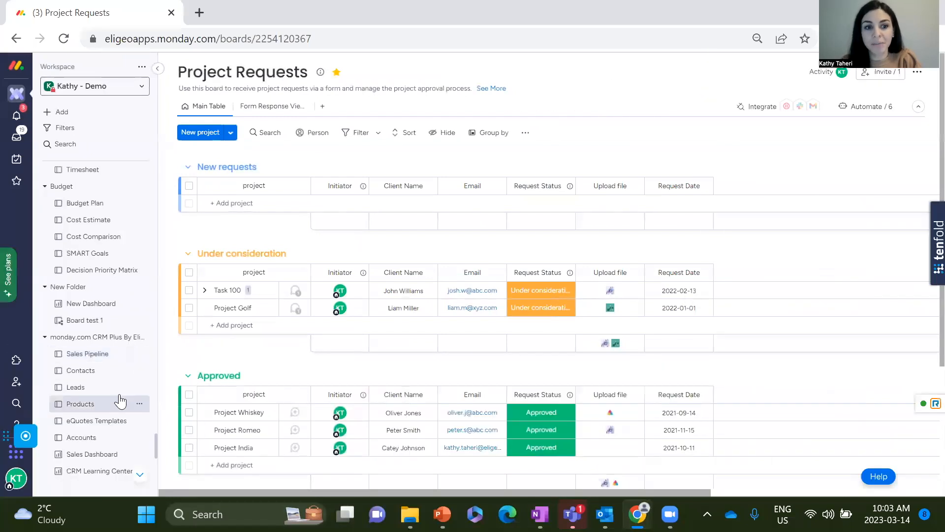
Add a Form view to the Project Requests board, keeping the default view name.
{"action": "scroll", "coordinate": [123, 413], "scroll_direction": "down", "scroll_amount": 5}
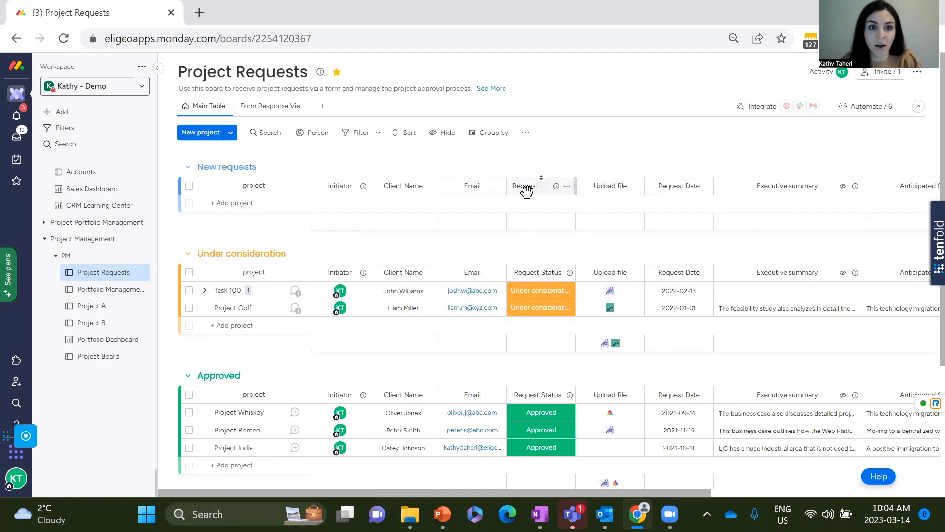
{"action": "left_click", "coordinate": [323, 109]}
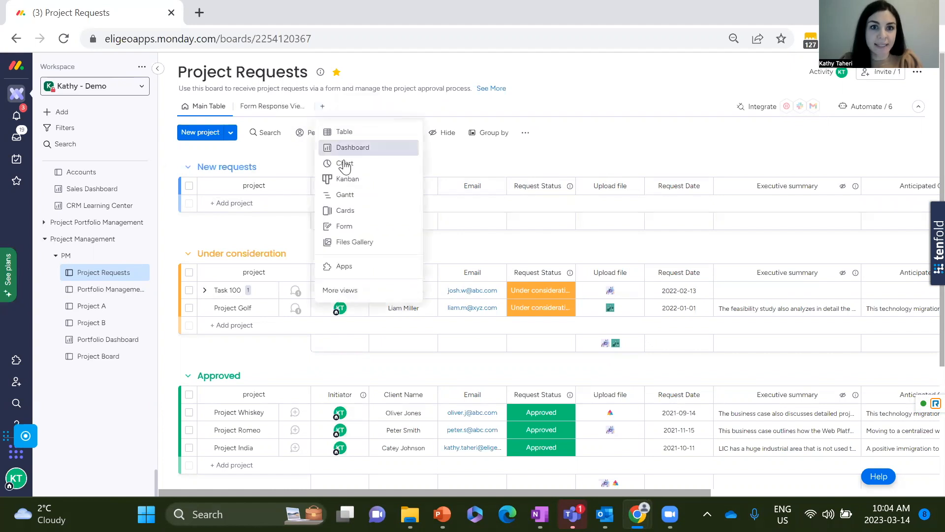
{"action": "left_click", "coordinate": [344, 226]}
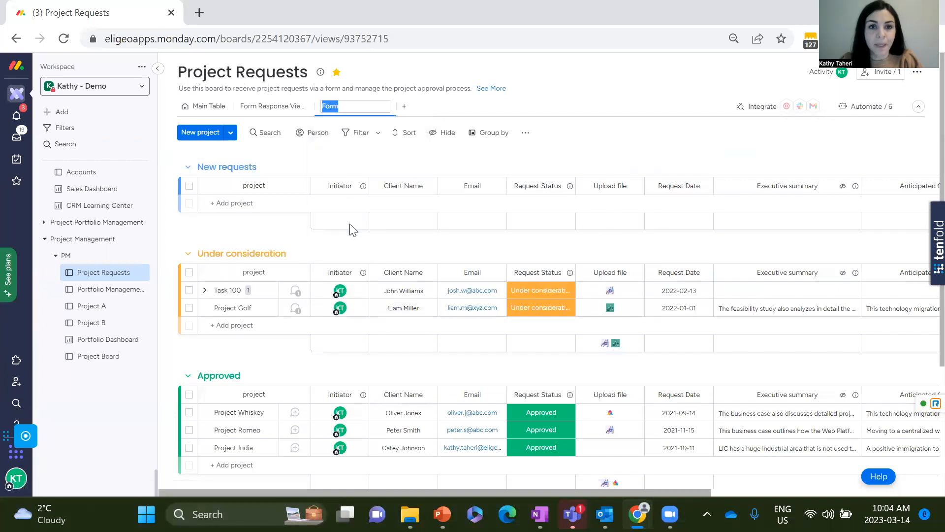
{"action": "left_click", "coordinate": [438, 107]}
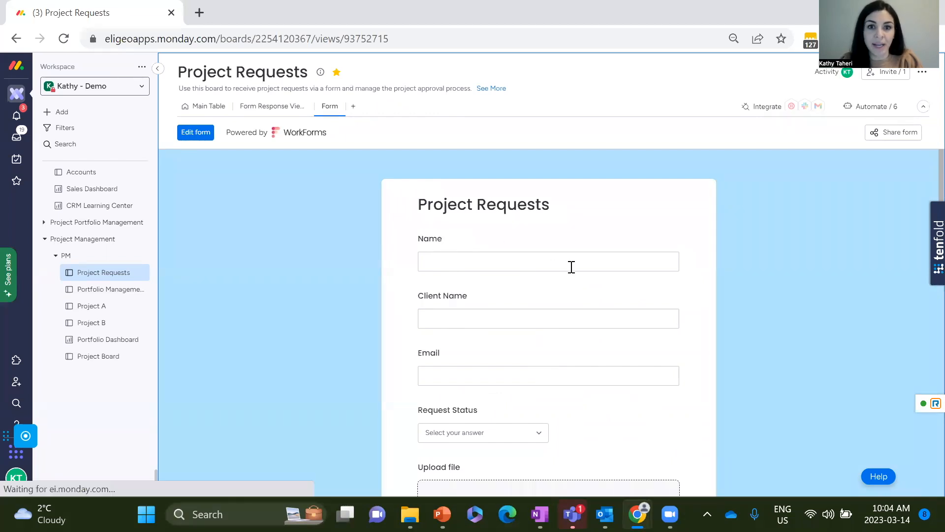
Review the generated form's fields and copy the form's share link.
{"action": "scroll", "coordinate": [635, 283], "scroll_direction": "down", "scroll_amount": 4}
{"action": "scroll", "coordinate": [629, 355], "scroll_direction": "down", "scroll_amount": 6}
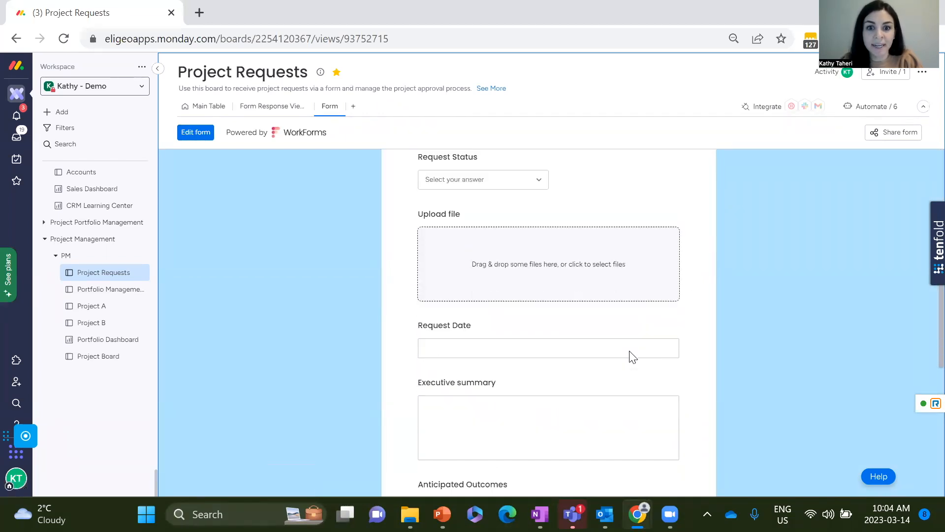
{"action": "scroll", "coordinate": [647, 283], "scroll_direction": "up", "scroll_amount": 8}
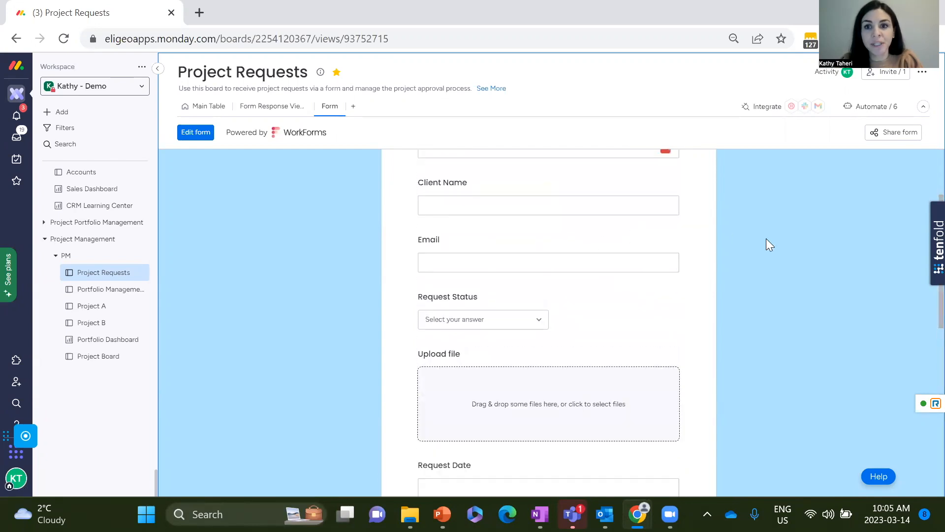
{"action": "scroll", "coordinate": [788, 237], "scroll_direction": "up", "scroll_amount": 2}
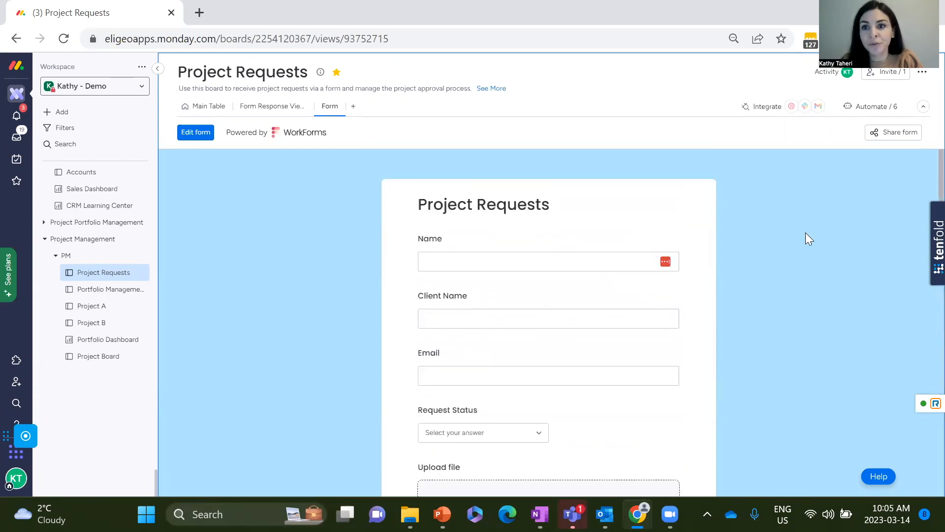
{"action": "left_click", "coordinate": [896, 138]}
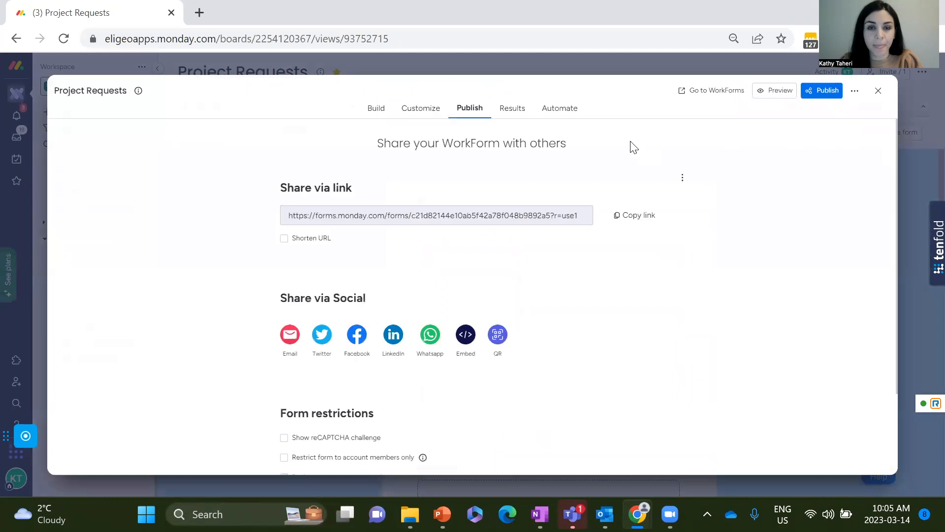
{"action": "left_click", "coordinate": [635, 220]}
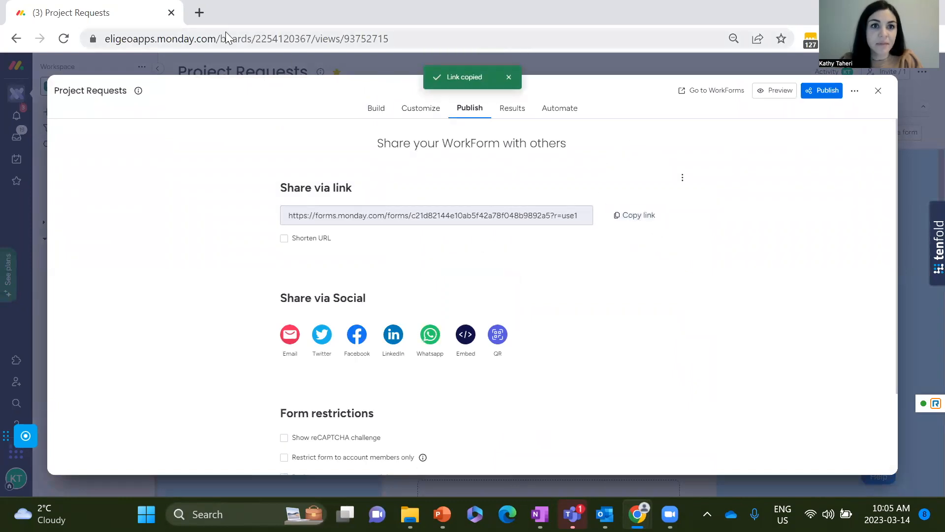
Open the copied form link in a new browser tab.
{"action": "left_click", "coordinate": [199, 9]}
{"action": "left_click", "coordinate": [196, 36]}
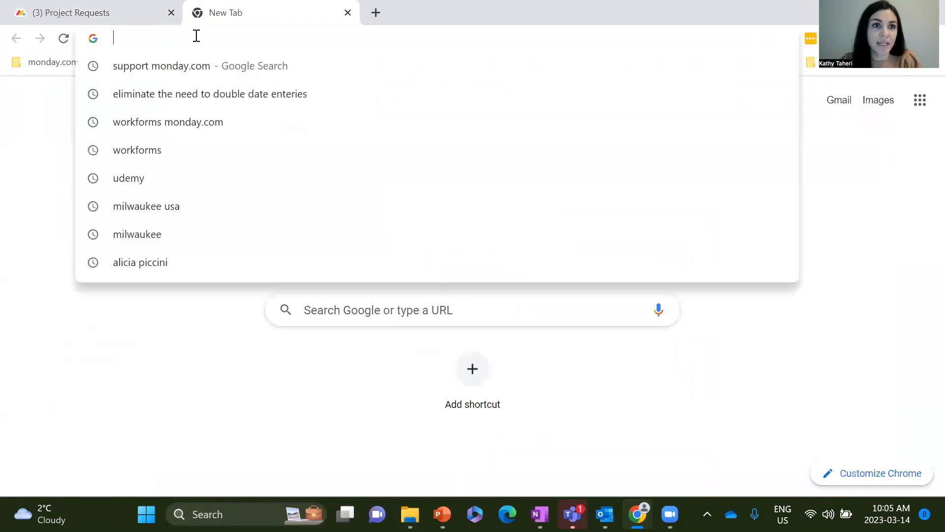
{"action": "key", "text": "ctrl+v"}
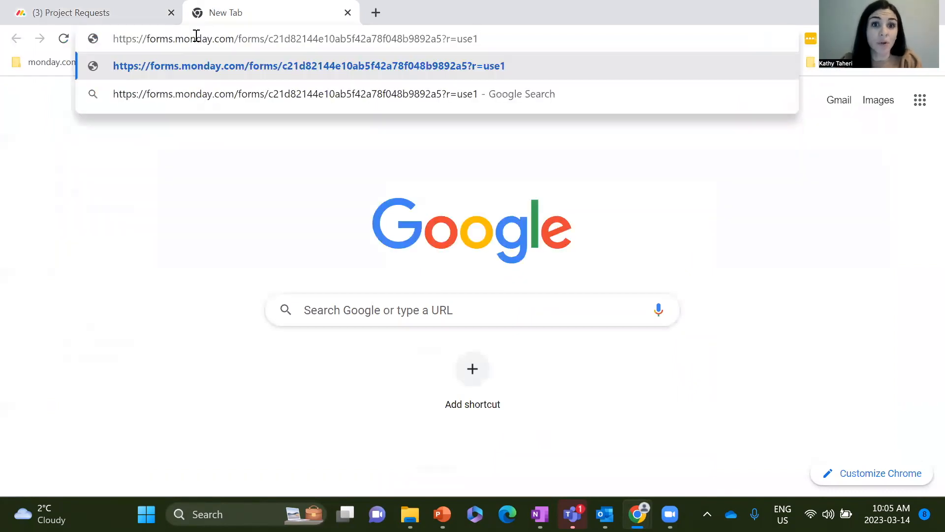
{"action": "key", "text": "Return"}
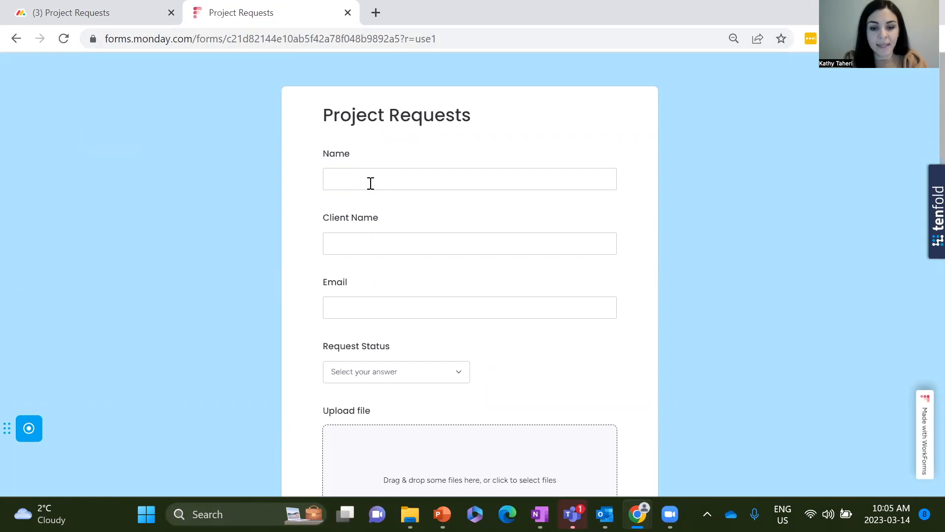
Fill in the form with the name Project 1, the client's full name and the client's e-mail, and submit it.
{"action": "left_click", "coordinate": [370, 183]}
{"action": "type", "text": "Project"}
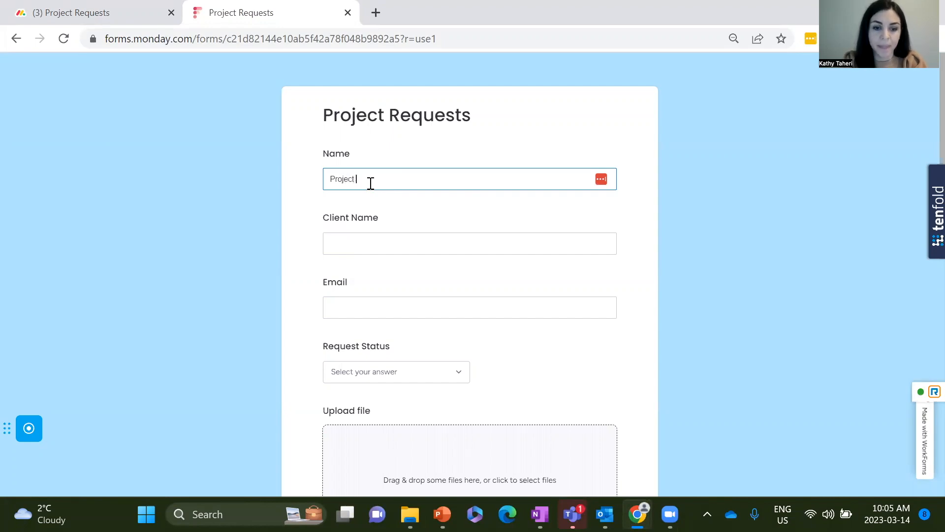
{"action": "left_click", "coordinate": [400, 233]}
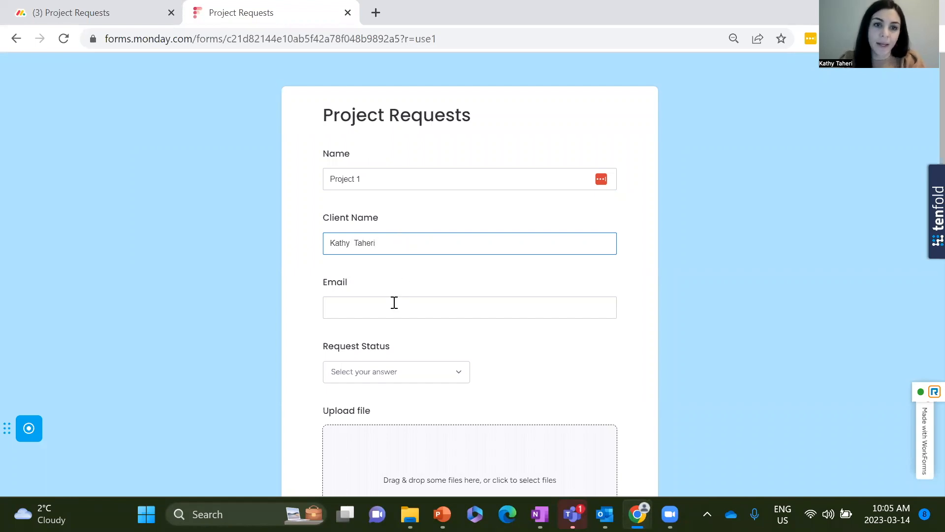
{"action": "left_click", "coordinate": [380, 316]}
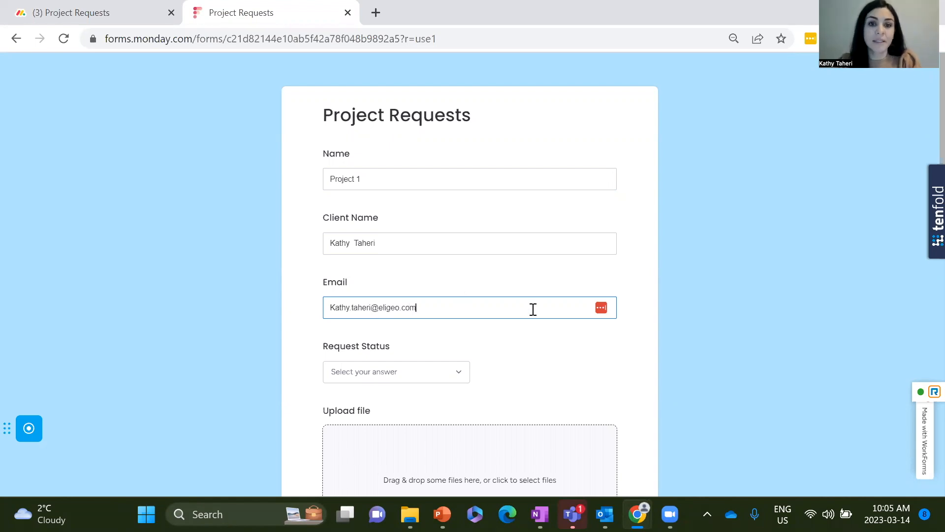
{"action": "scroll", "coordinate": [532, 310], "scroll_direction": "down", "scroll_amount": 5}
{"action": "scroll", "coordinate": [545, 340], "scroll_direction": "down", "scroll_amount": 6}
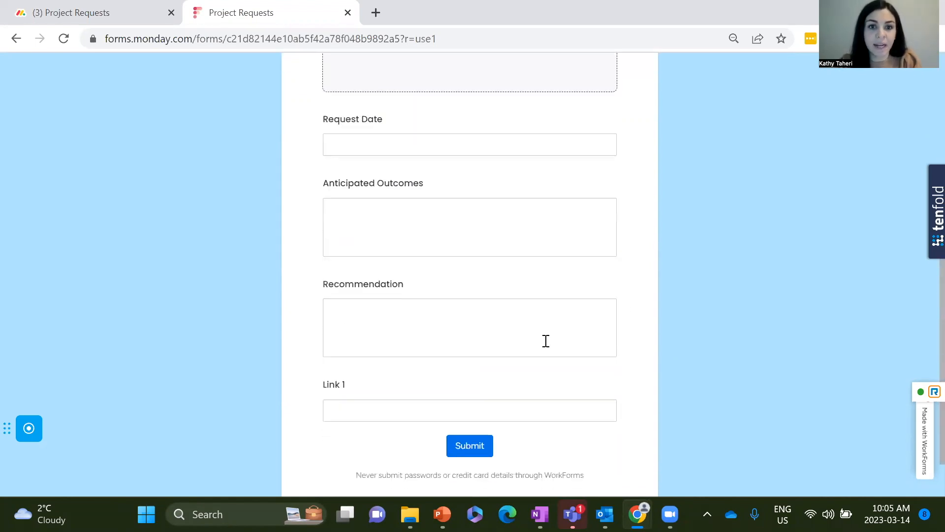
{"action": "left_click", "coordinate": [477, 384]}
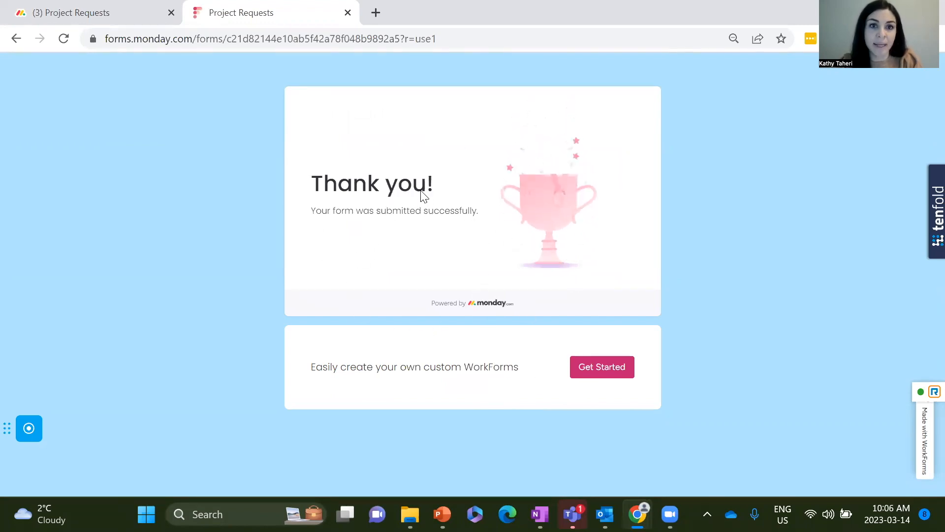
Return to the Project Requests board, close the form sharing window and view the submitted request in the main table.
{"action": "left_click", "coordinate": [111, 19]}
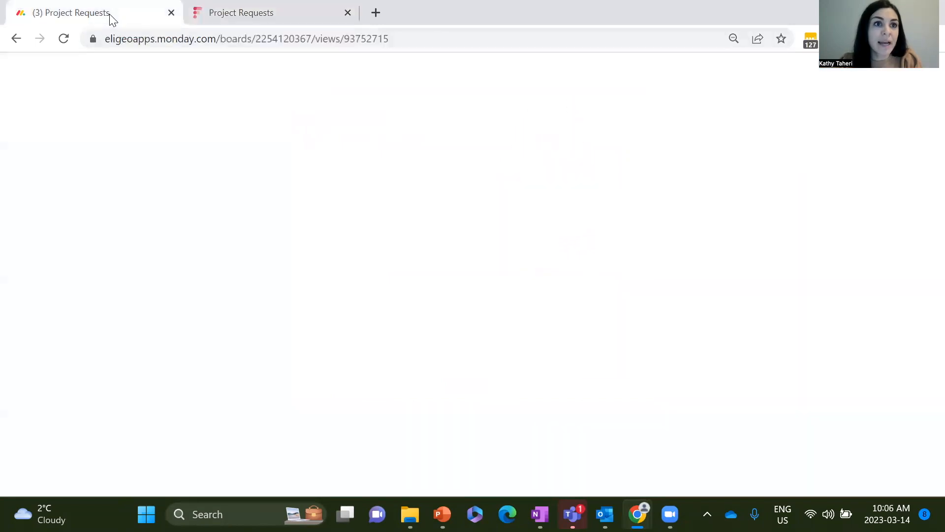
{"action": "left_click", "coordinate": [878, 92]}
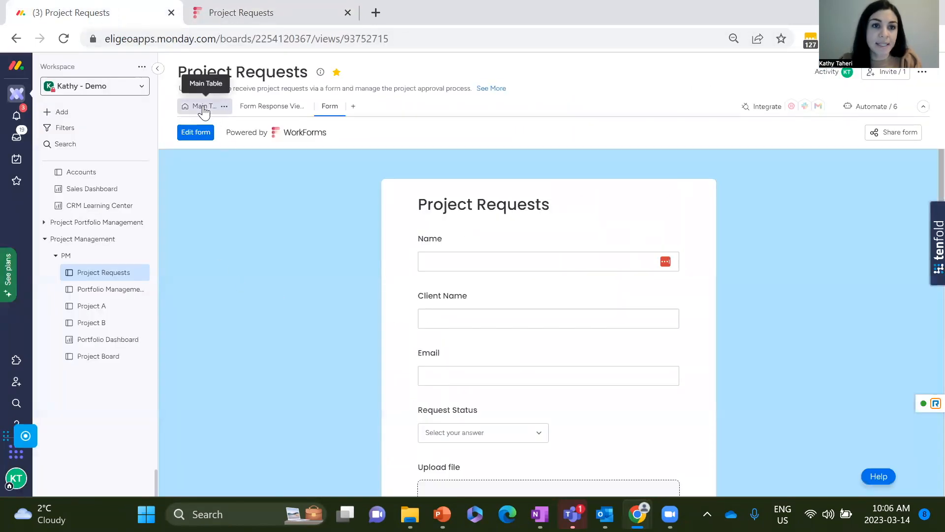
{"action": "left_click", "coordinate": [203, 109]}
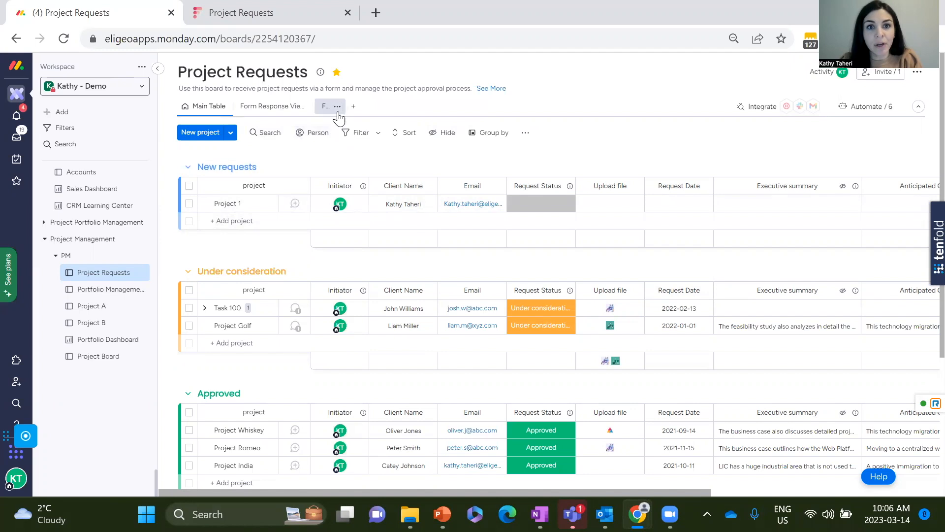
Open the board's form for building and hide the Request Status question.
{"action": "left_click", "coordinate": [330, 107]}
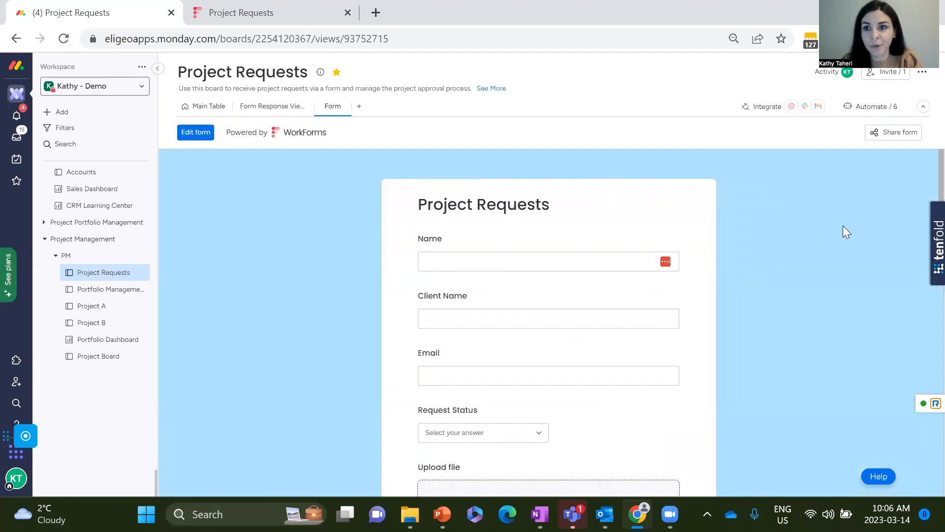
{"action": "left_click", "coordinate": [898, 132]}
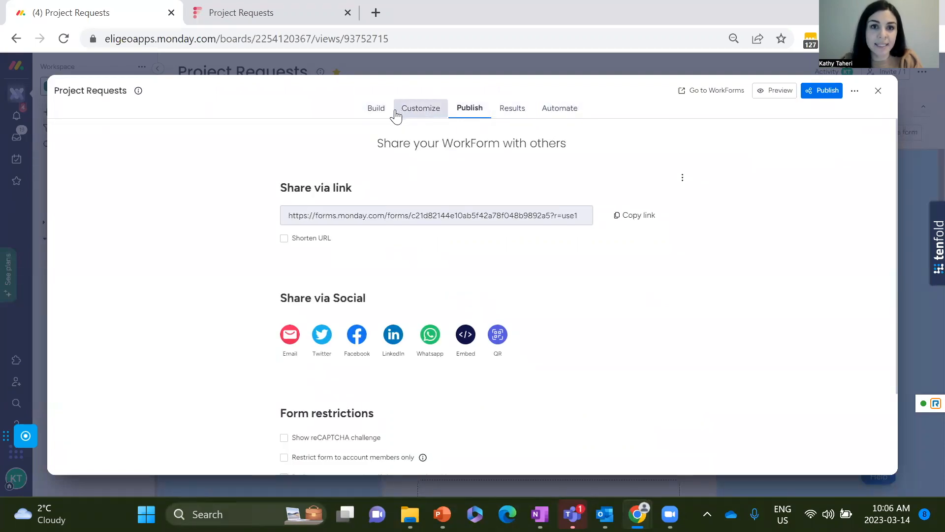
{"action": "left_click", "coordinate": [375, 116]}
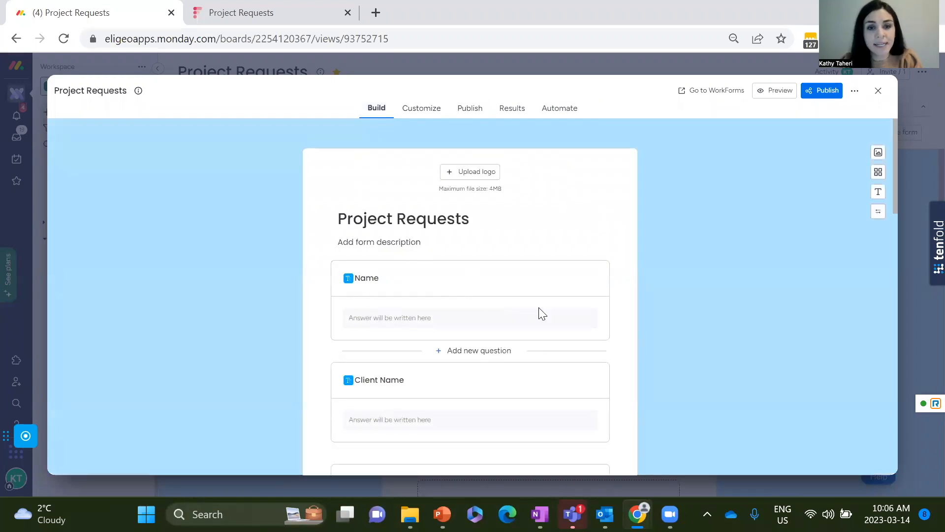
{"action": "scroll", "coordinate": [632, 278], "scroll_direction": "down", "scroll_amount": 1}
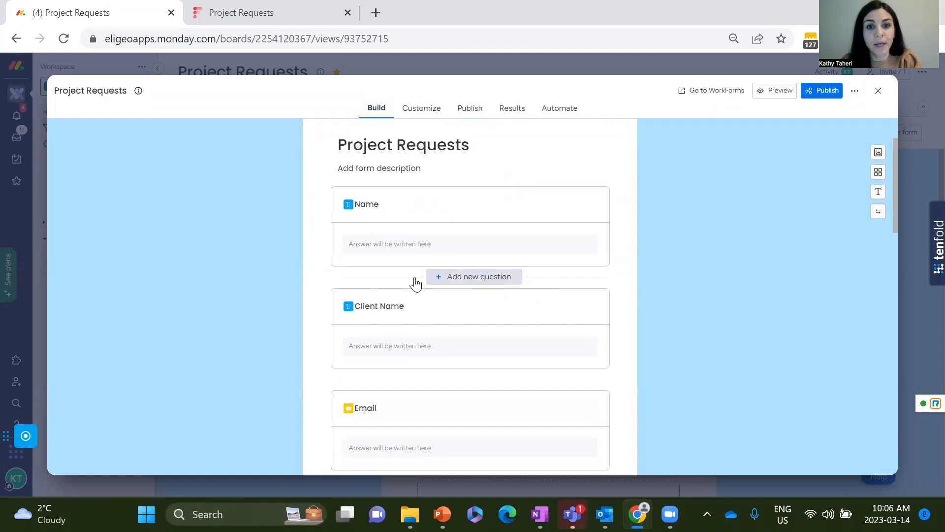
{"action": "scroll", "coordinate": [530, 310], "scroll_direction": "down", "scroll_amount": 3}
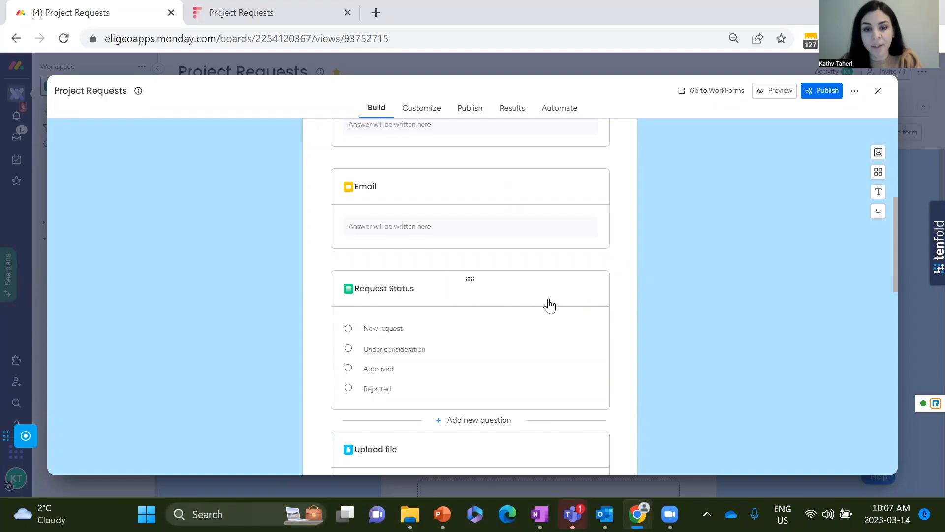
{"action": "left_click", "coordinate": [466, 334]}
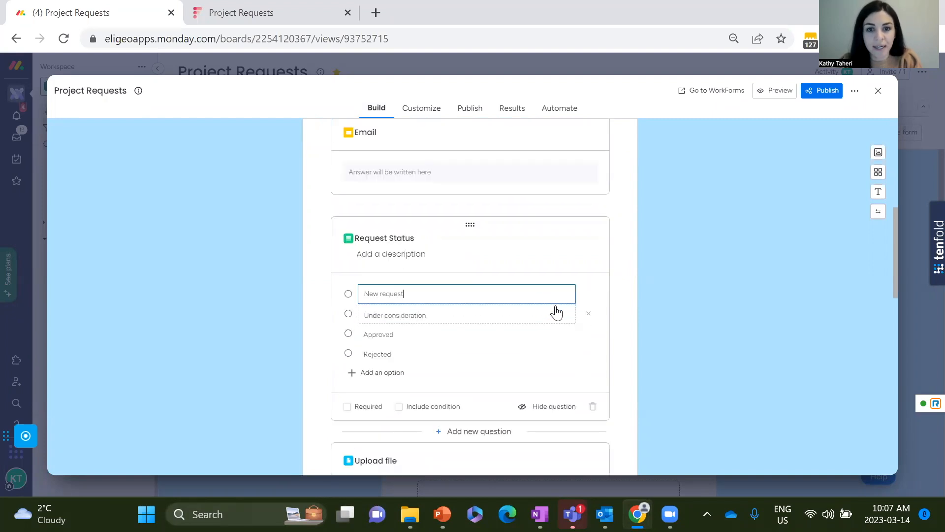
{"action": "left_click", "coordinate": [530, 415]}
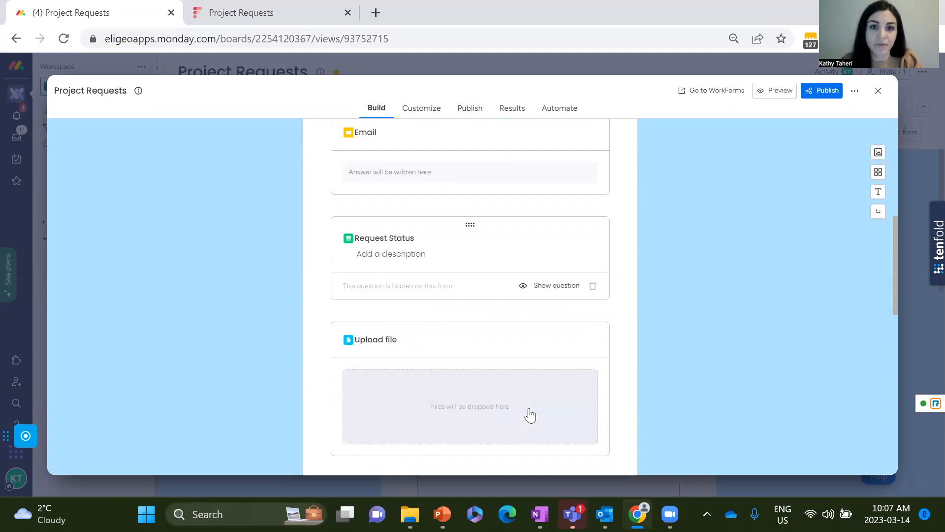
Add a Multi select question between the Request Status and Upload file questions.
{"action": "mouse_move", "coordinate": [586, 295]}
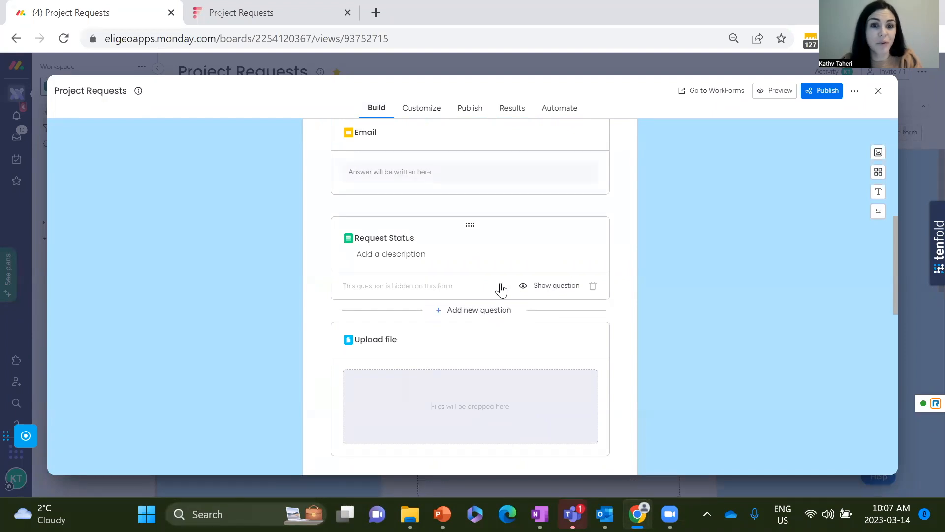
{"action": "left_click", "coordinate": [480, 317]}
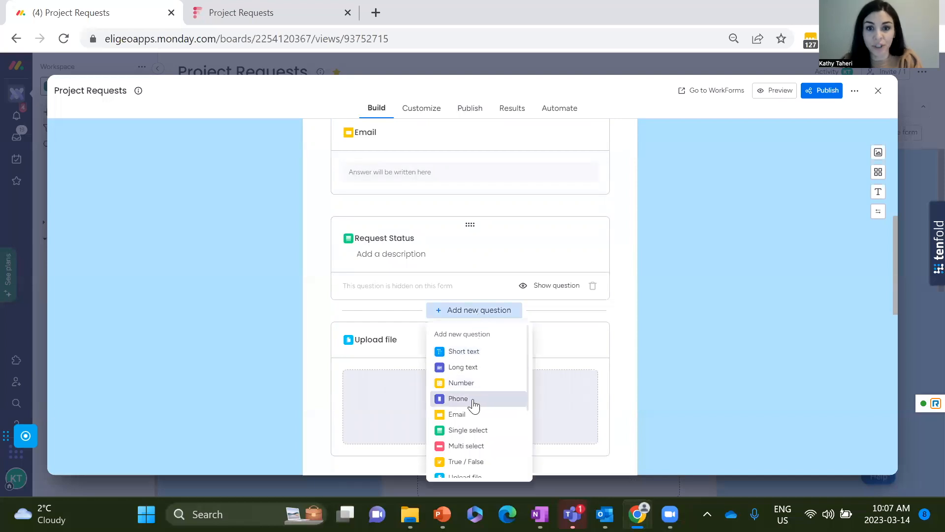
{"action": "left_click", "coordinate": [467, 446]}
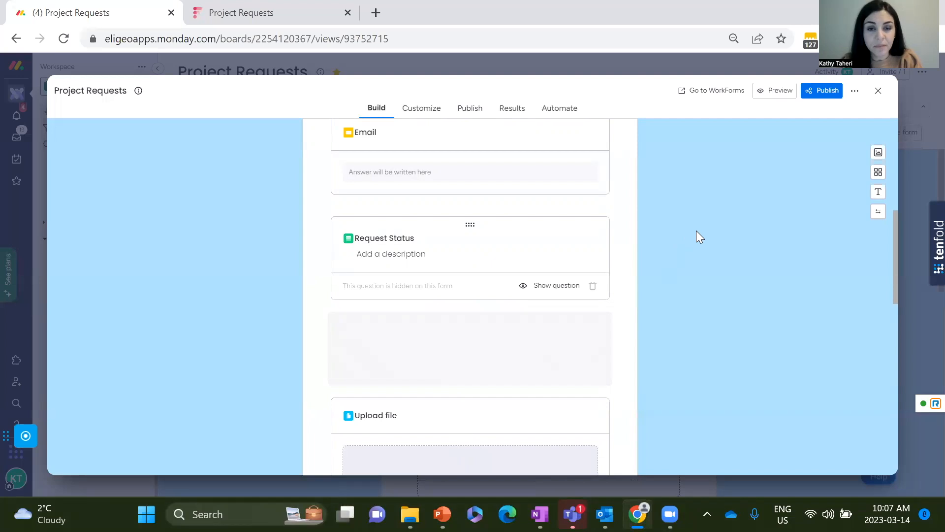
Give the Multi select question the answer options A, B and C.
{"action": "scroll", "coordinate": [697, 236], "scroll_direction": "down", "scroll_amount": 2}
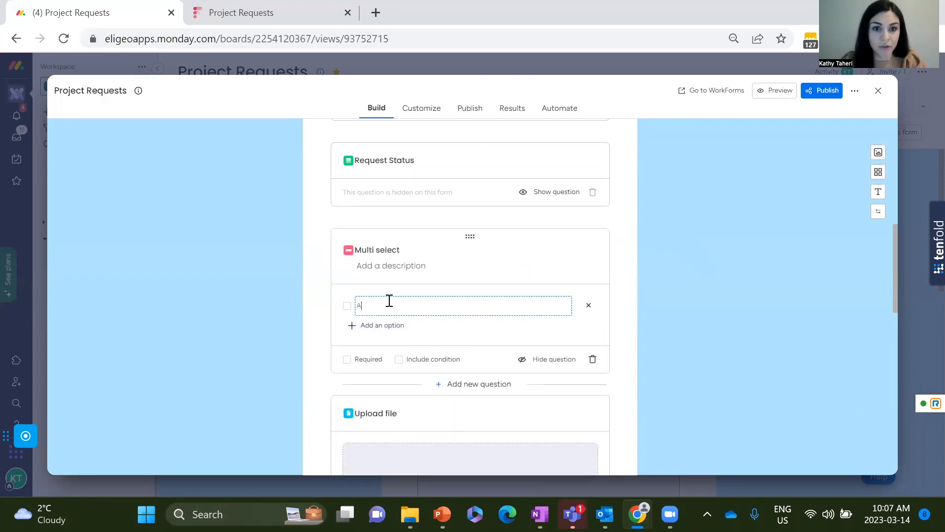
{"action": "left_click", "coordinate": [382, 325]}
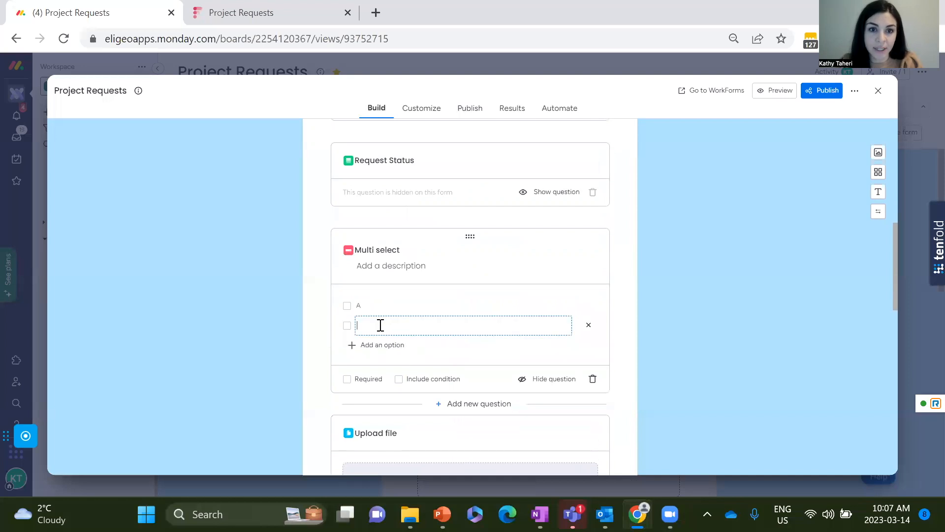
{"action": "type", "text": "B"}
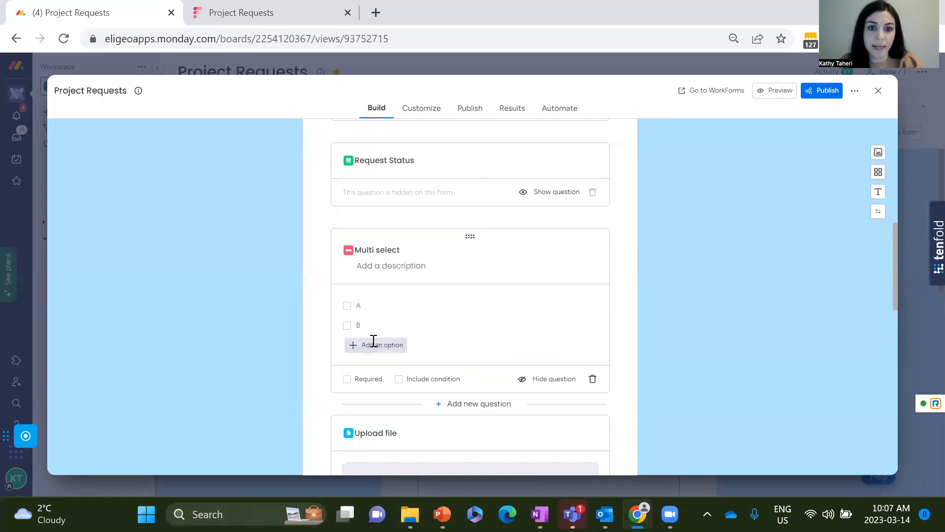
{"action": "left_click", "coordinate": [373, 344]}
{"action": "type", "text": "C"}
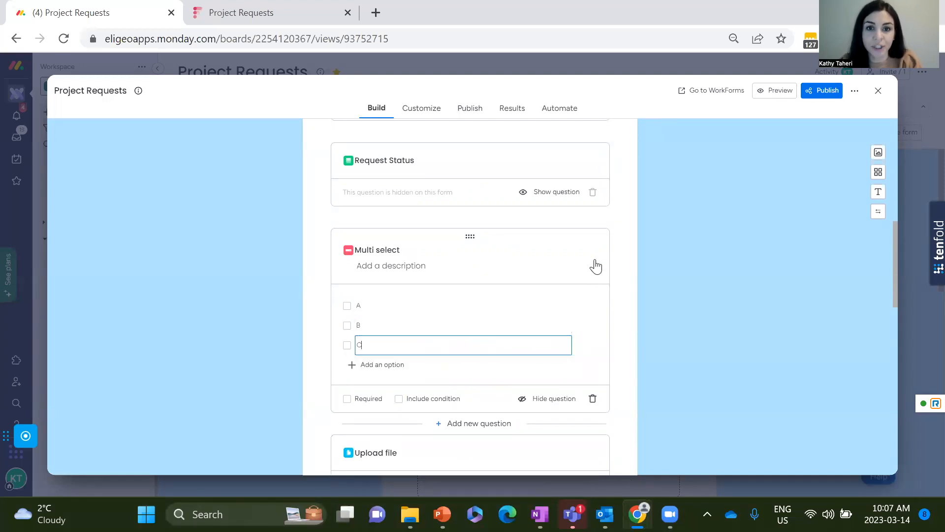
{"action": "left_click", "coordinate": [625, 267]}
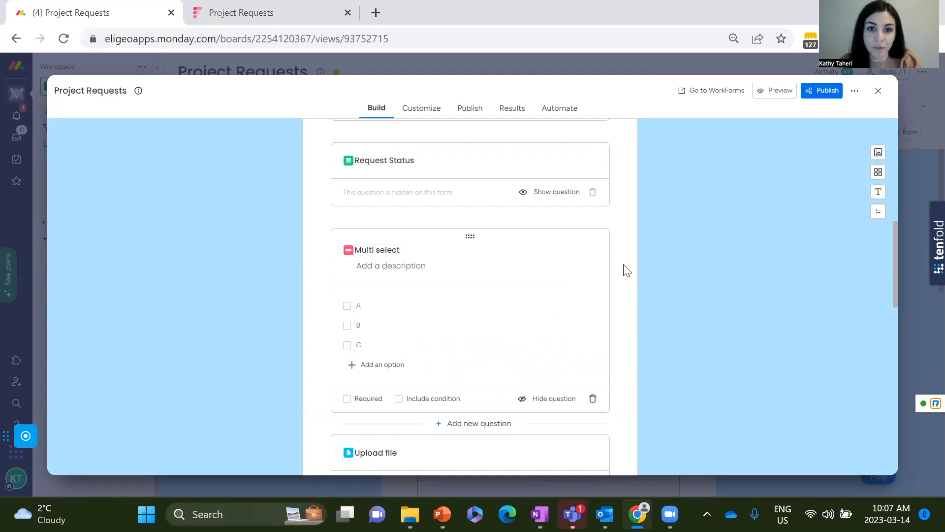
Make the Multi select question required and include a condition for answer A.
{"action": "scroll", "coordinate": [582, 333], "scroll_direction": "down", "scroll_amount": 1}
{"action": "scroll", "coordinate": [581, 333], "scroll_direction": "down", "scroll_amount": 1}
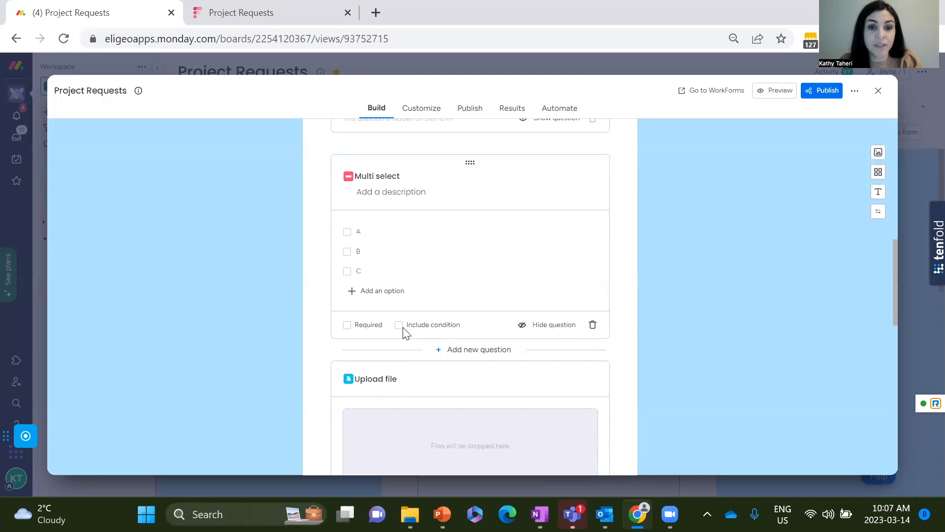
{"action": "left_click", "coordinate": [347, 325]}
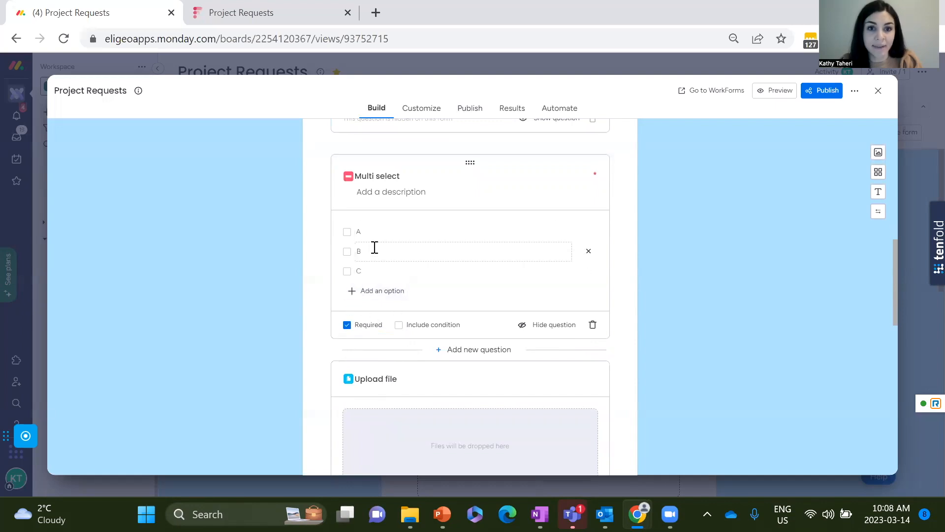
{"action": "left_click", "coordinate": [399, 325]}
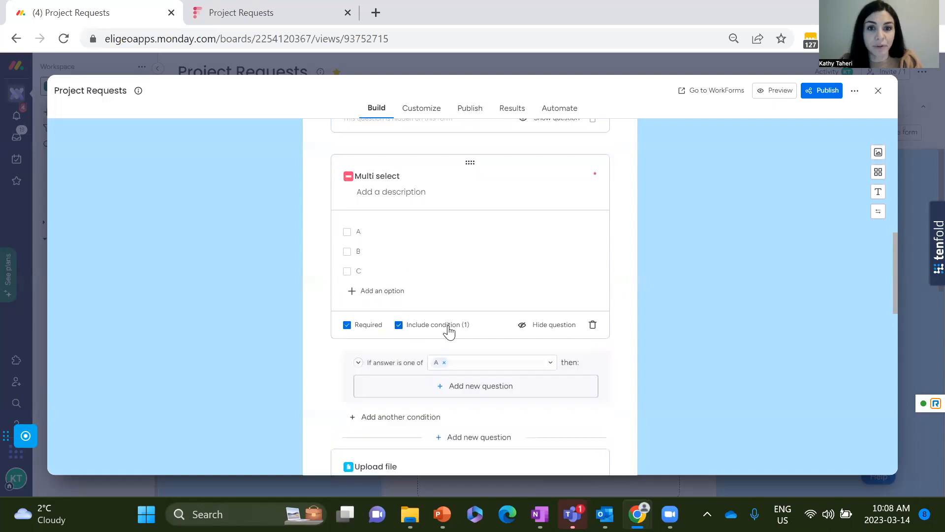
Add a Short text question titled "Additional information is required" under the condition for answer A.
{"action": "scroll", "coordinate": [526, 301], "scroll_direction": "down", "scroll_amount": 2}
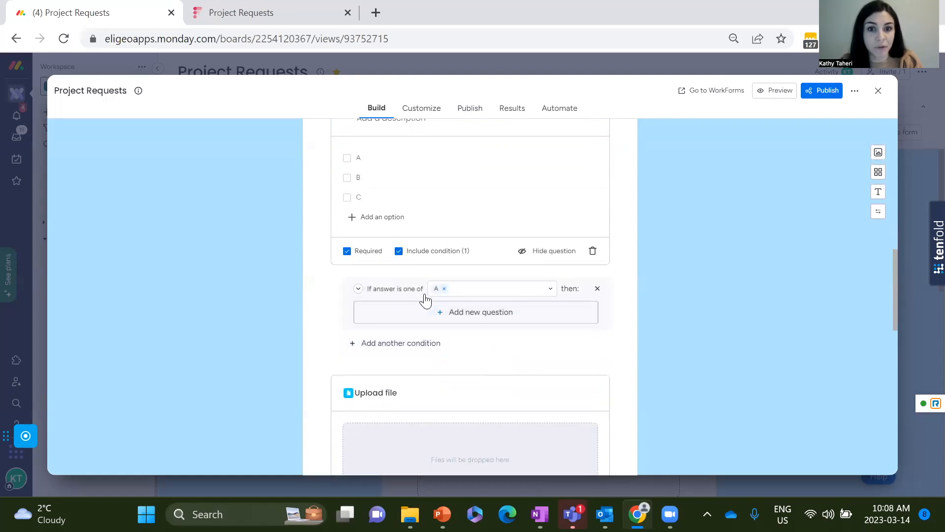
{"action": "left_click", "coordinate": [476, 317]}
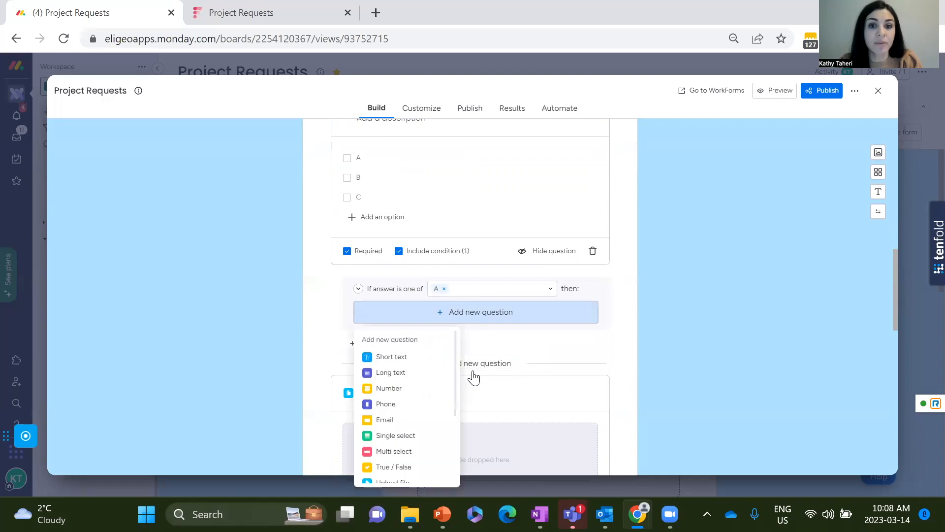
{"action": "left_click", "coordinate": [395, 357]}
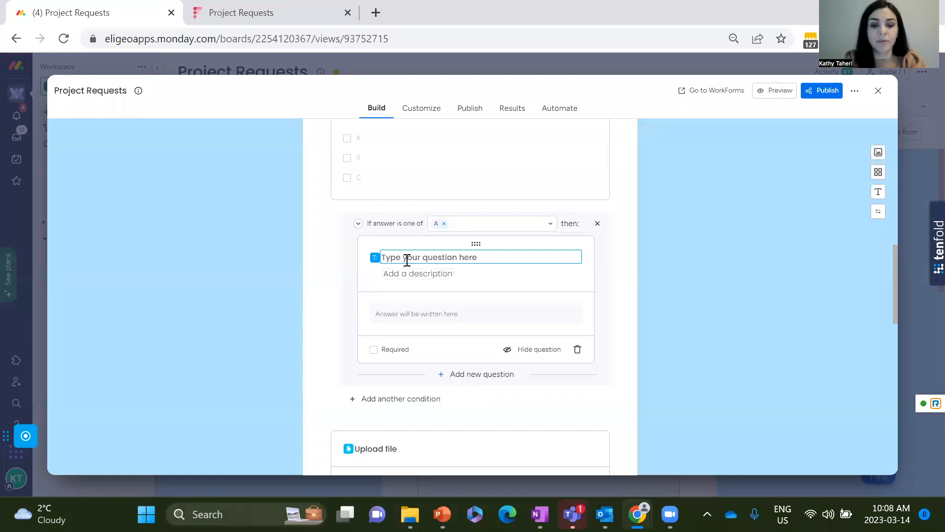
{"action": "type", "text": "A"}
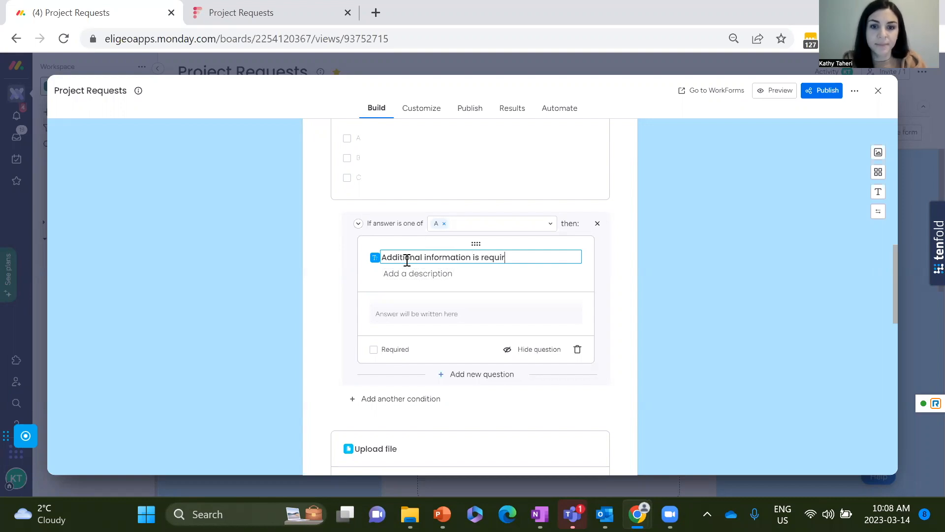
{"action": "left_click", "coordinate": [604, 323]}
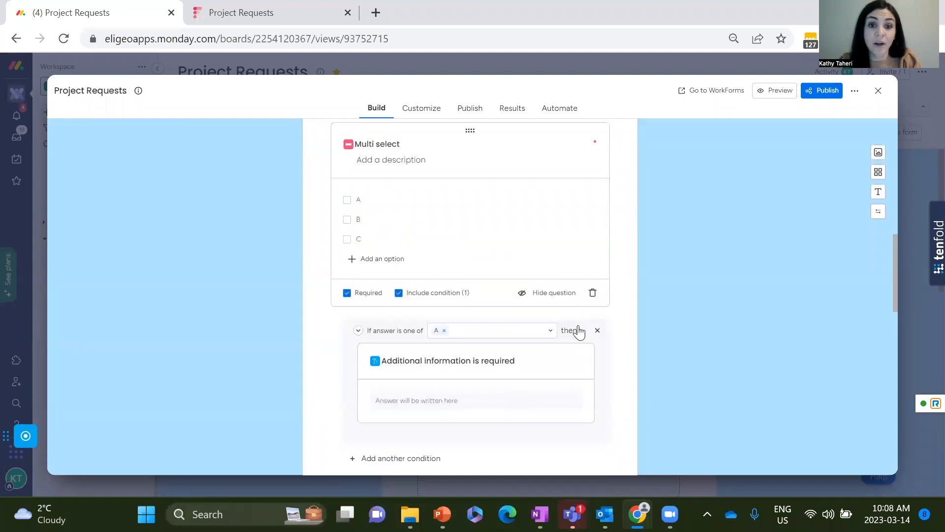
Make the conditional "Additional information is required" question required.
{"action": "scroll", "coordinate": [473, 293], "scroll_direction": "down", "scroll_amount": 3}
{"action": "left_click", "coordinate": [468, 271]}
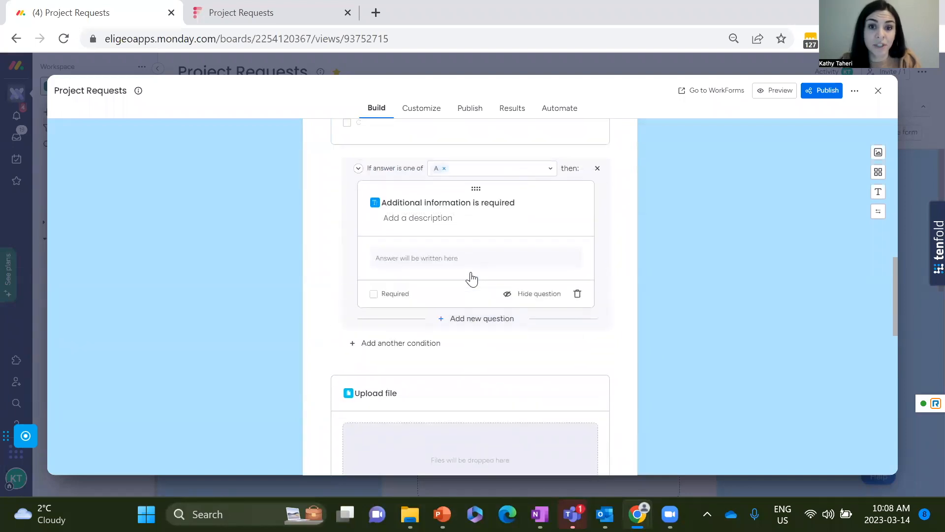
{"action": "left_click", "coordinate": [373, 296]}
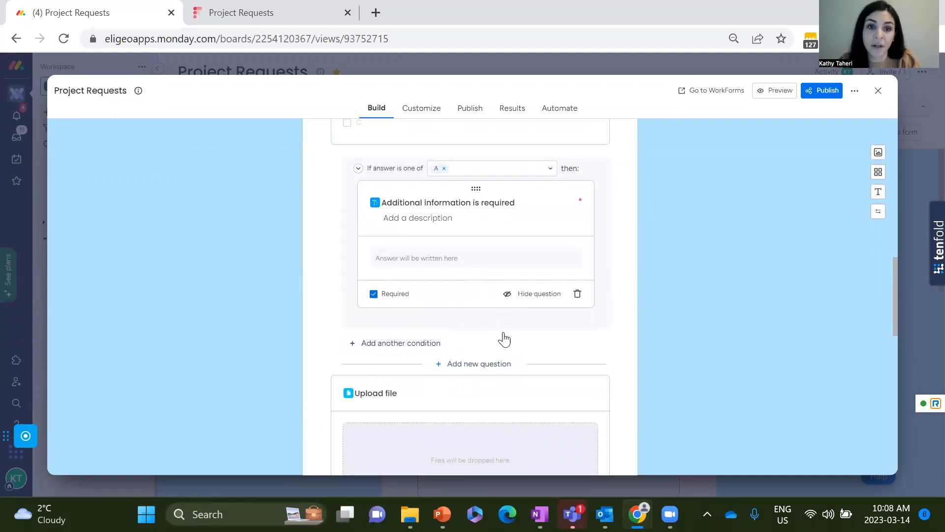
Review the form's background colour, layout and font options.
{"action": "scroll", "coordinate": [681, 261], "scroll_direction": "up", "scroll_amount": 1}
{"action": "scroll", "coordinate": [523, 256], "scroll_direction": "up", "scroll_amount": 6}
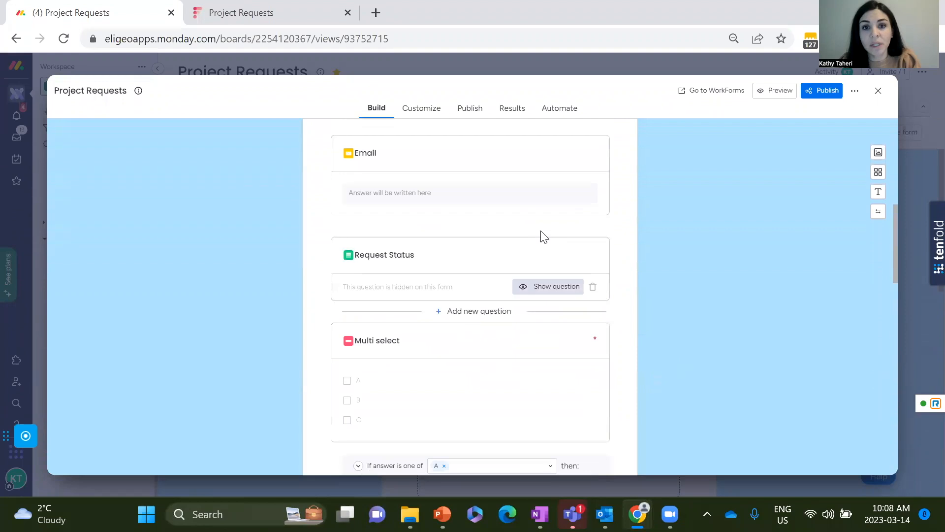
{"action": "scroll", "coordinate": [487, 246], "scroll_direction": "up", "scroll_amount": 5}
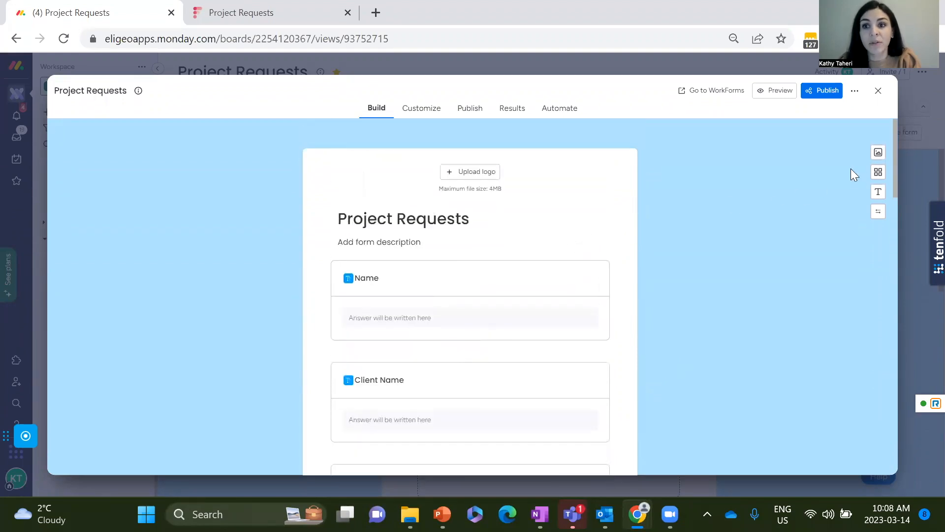
{"action": "left_click", "coordinate": [879, 153]}
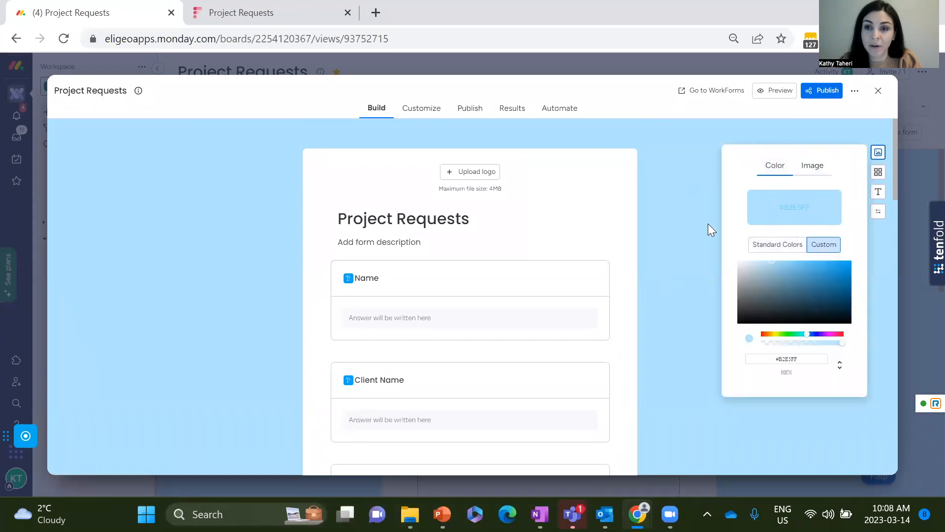
{"action": "left_click", "coordinate": [878, 172]}
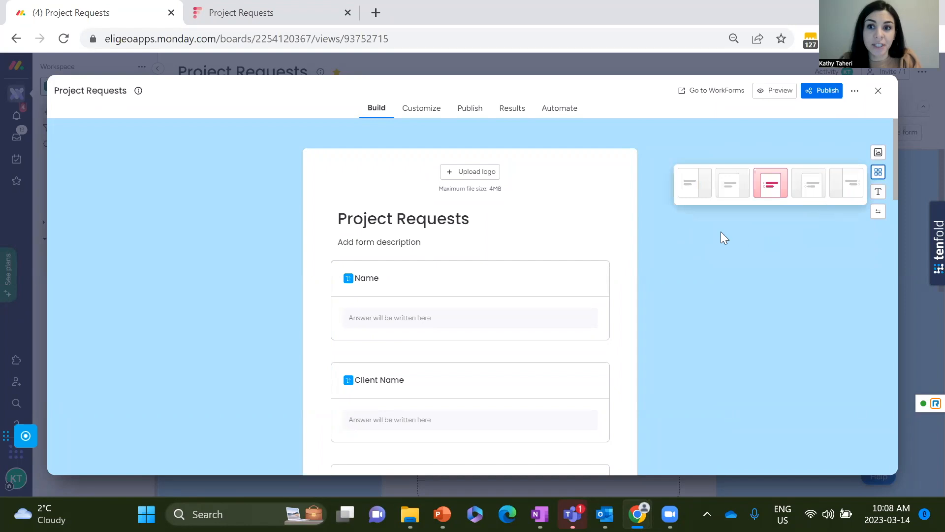
{"action": "left_click", "coordinate": [758, 224]}
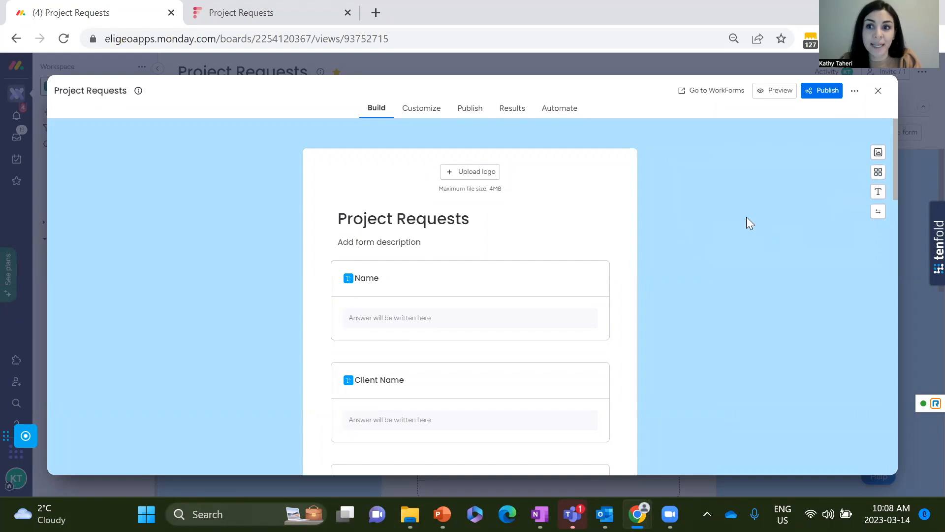
{"action": "left_click", "coordinate": [878, 194]}
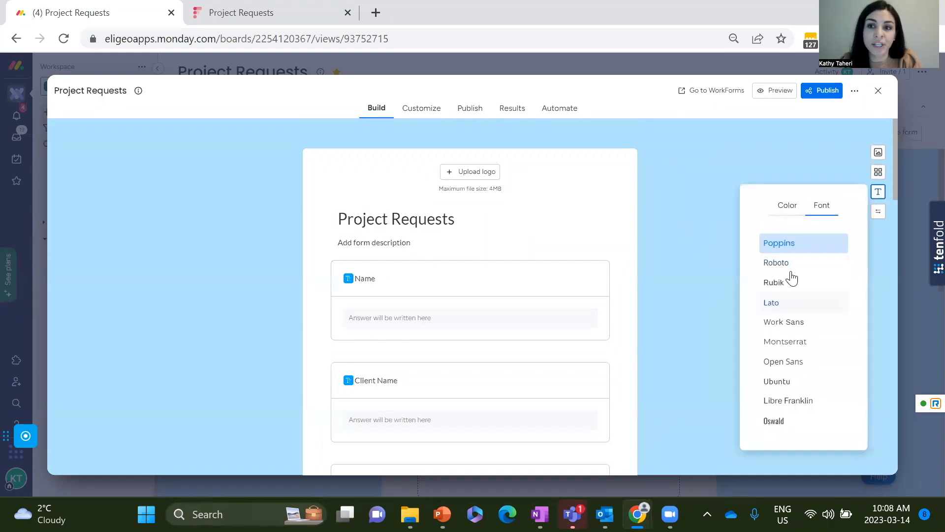
{"action": "left_click", "coordinate": [670, 230]}
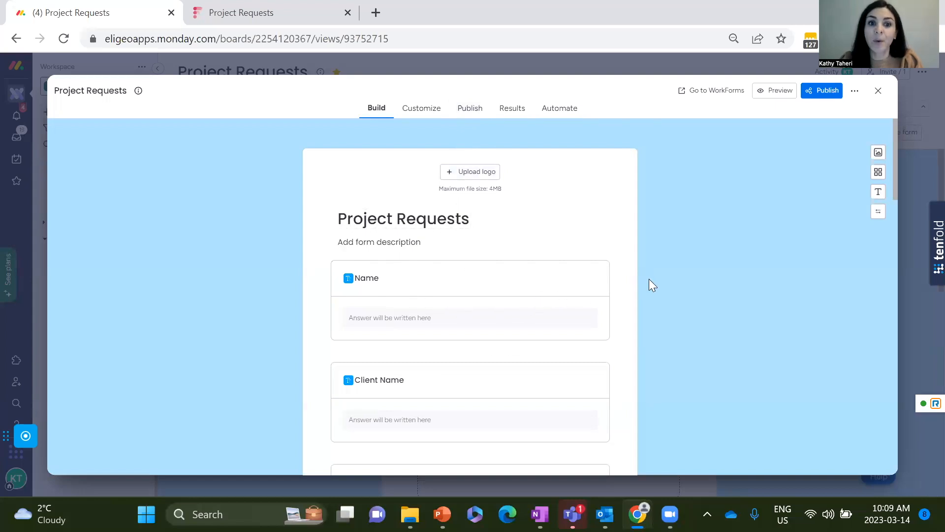
Close the form builder and view the Project Requests main table and the Project A and Project B boards.
{"action": "left_click", "coordinate": [879, 91]}
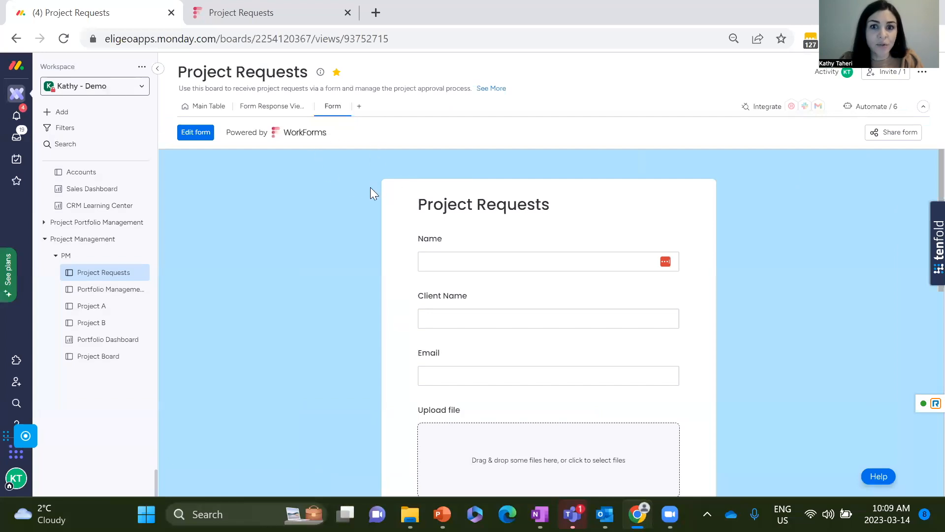
{"action": "left_click", "coordinate": [207, 106]}
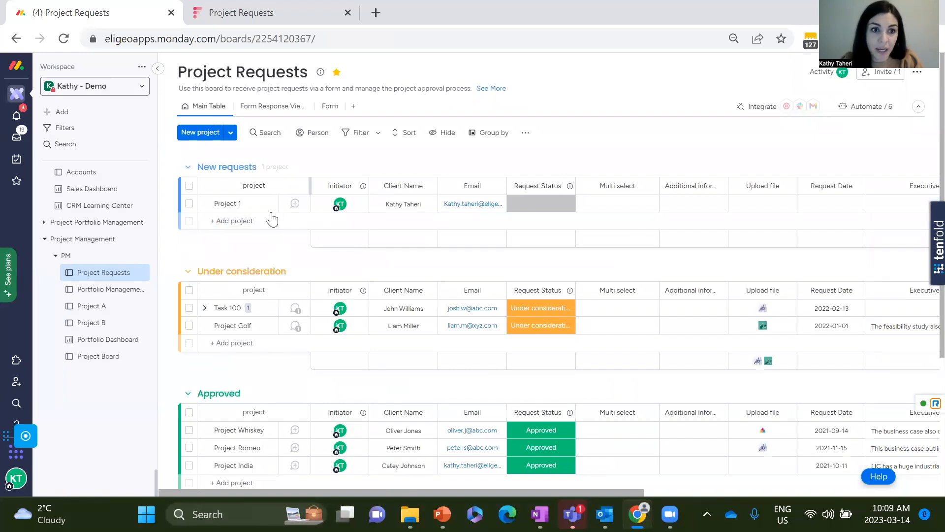
{"action": "left_click", "coordinate": [96, 310]}
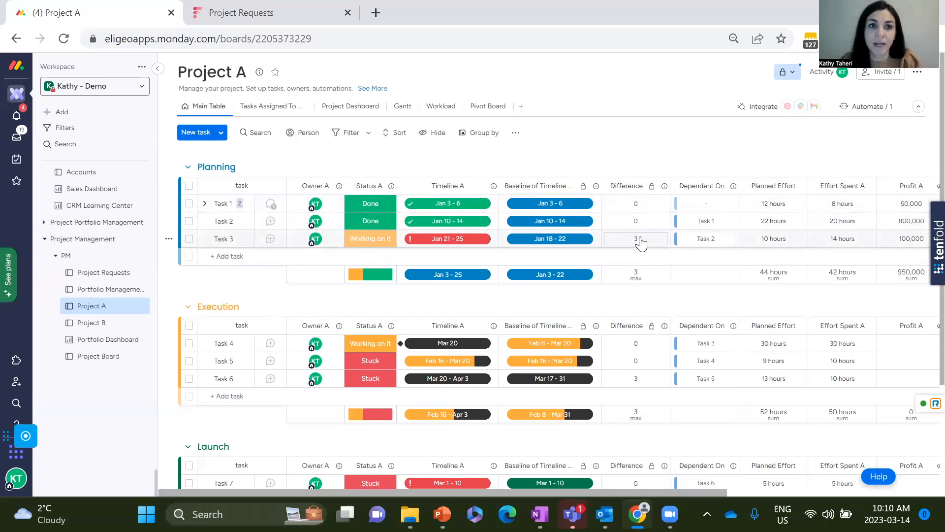
{"action": "left_click", "coordinate": [93, 326]}
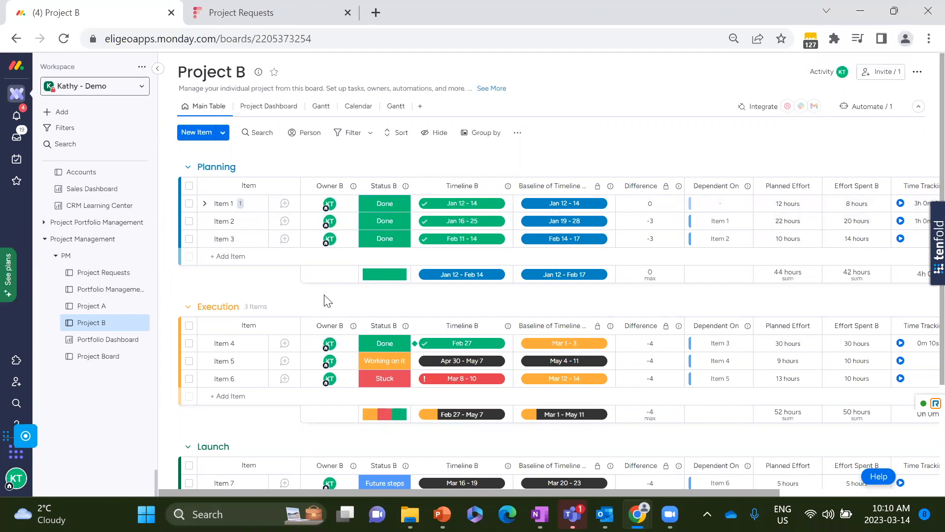
Add a Connect boards column to the Portfolio Management board.
{"action": "left_click", "coordinate": [108, 289]}
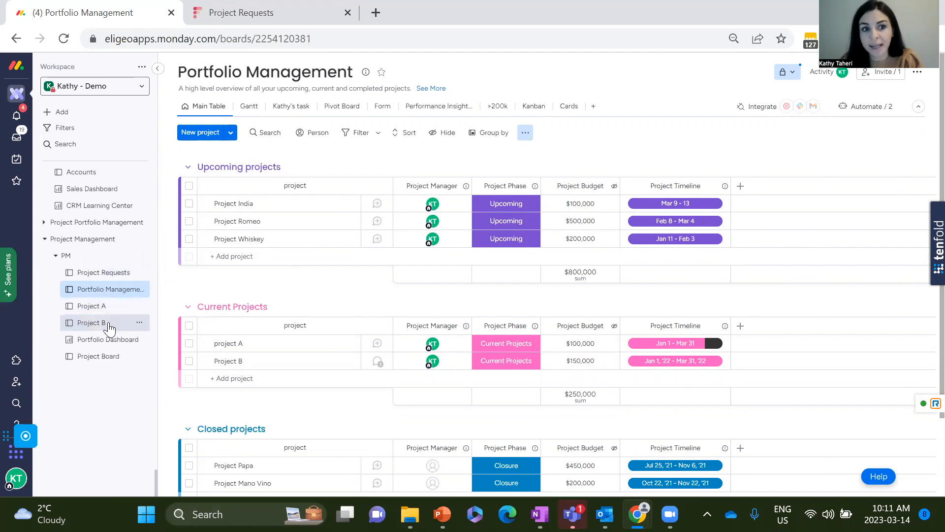
{"action": "left_click", "coordinate": [740, 326]}
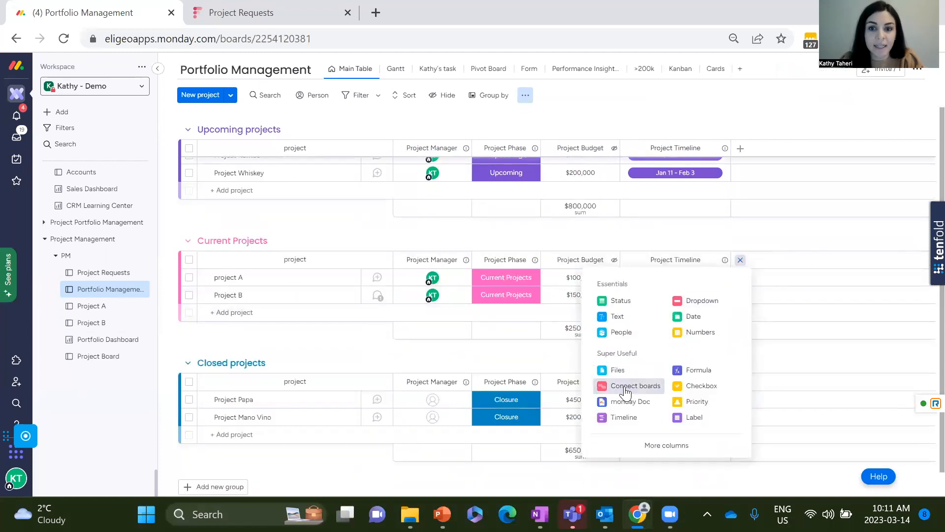
{"action": "left_click", "coordinate": [621, 387]}
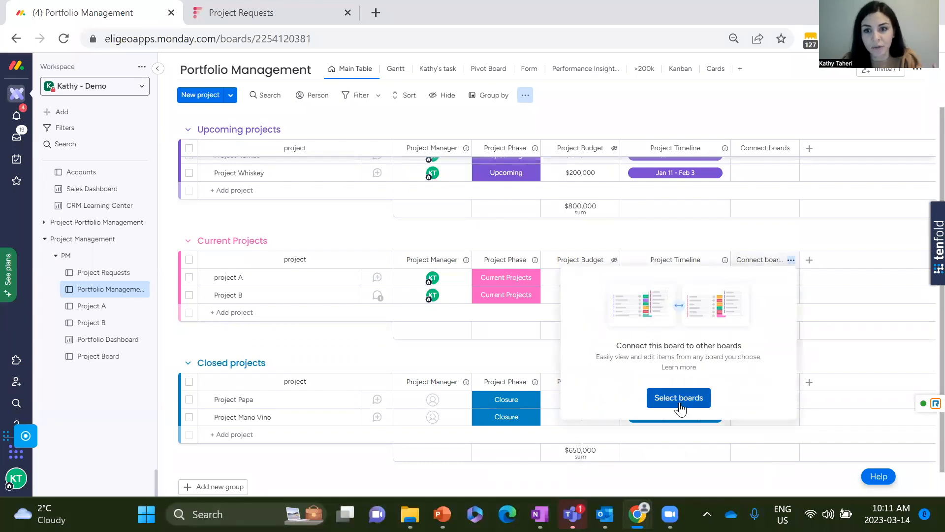
Link the Connect boards column to the Project B and Project A boards with a two-way connection.
{"action": "left_click", "coordinate": [680, 399]}
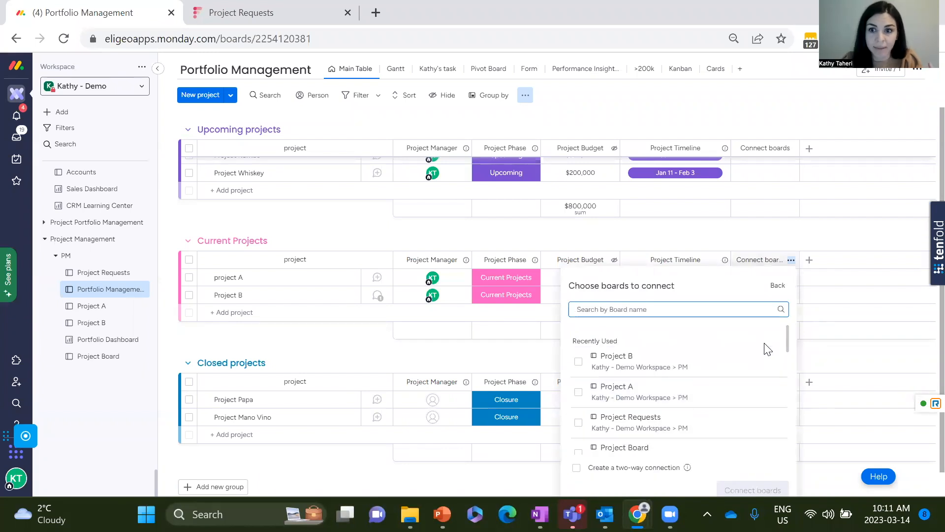
{"action": "left_click", "coordinate": [579, 362]}
{"action": "left_click", "coordinate": [576, 417]}
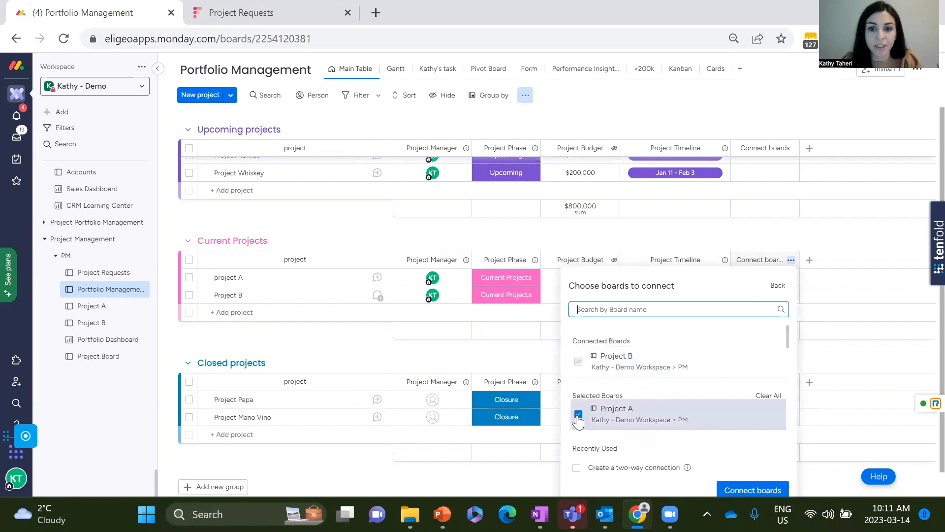
{"action": "scroll", "coordinate": [771, 349], "scroll_direction": "down", "scroll_amount": 2}
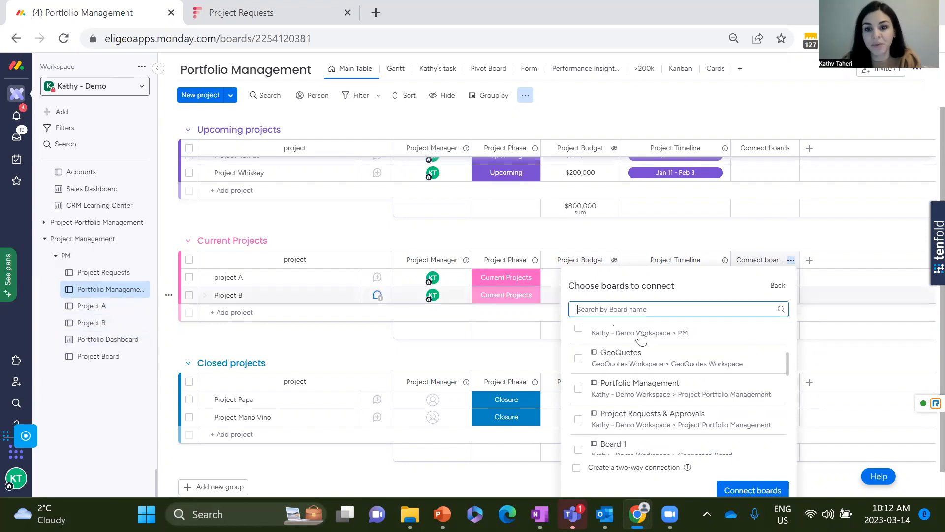
{"action": "left_click", "coordinate": [576, 468]}
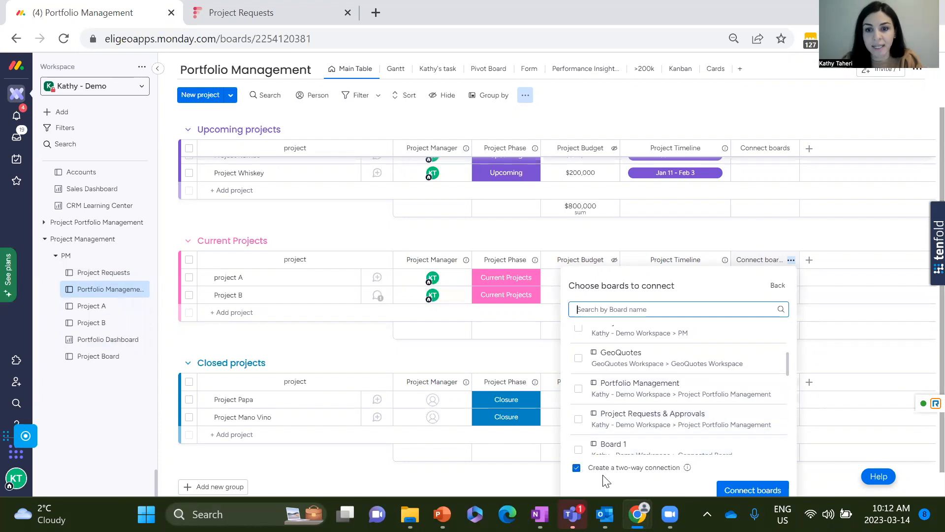
{"action": "left_click", "coordinate": [735, 492]}
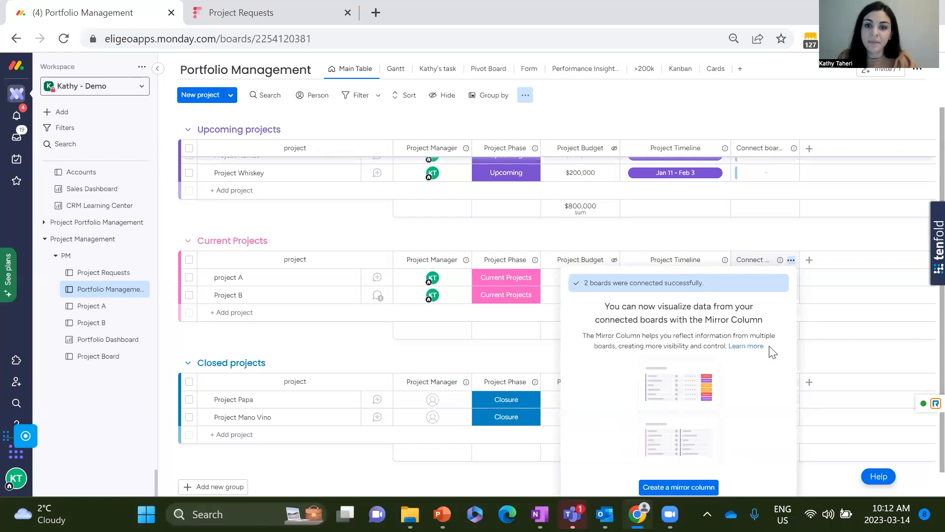
Create a mirror column showing Status A from Project A and Status B from Project B, summarised by All Labels.
{"action": "left_click", "coordinate": [689, 488]}
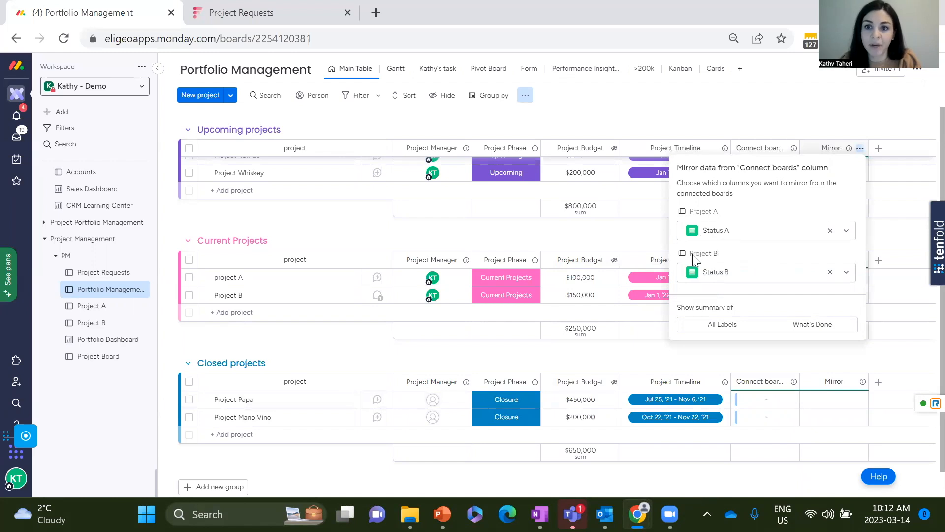
{"action": "left_click", "coordinate": [735, 329]}
{"action": "left_click", "coordinate": [789, 331]}
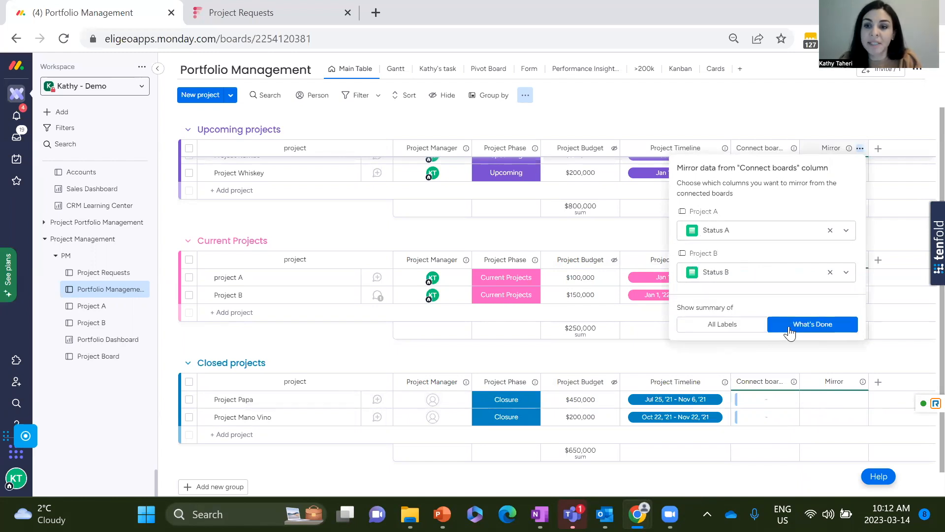
{"action": "left_click", "coordinate": [739, 327]}
{"action": "left_click", "coordinate": [787, 331]}
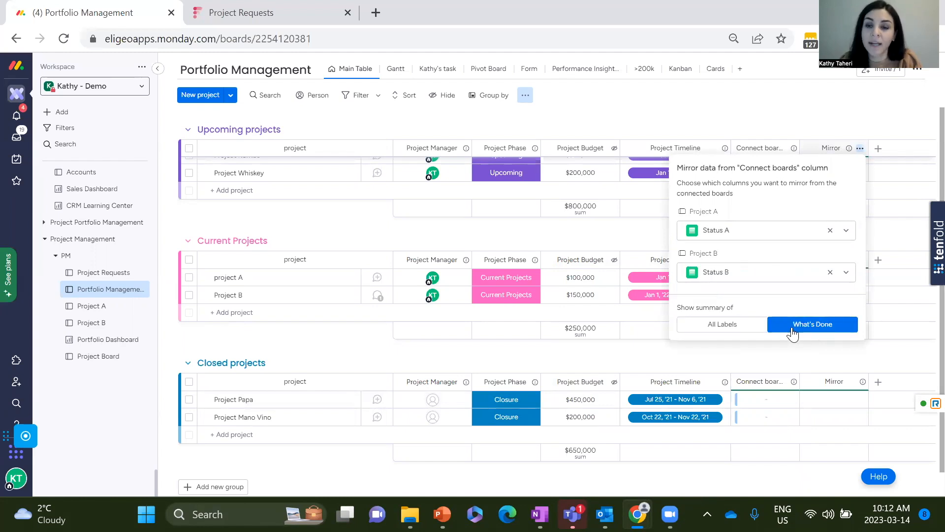
{"action": "left_click", "coordinate": [727, 326]}
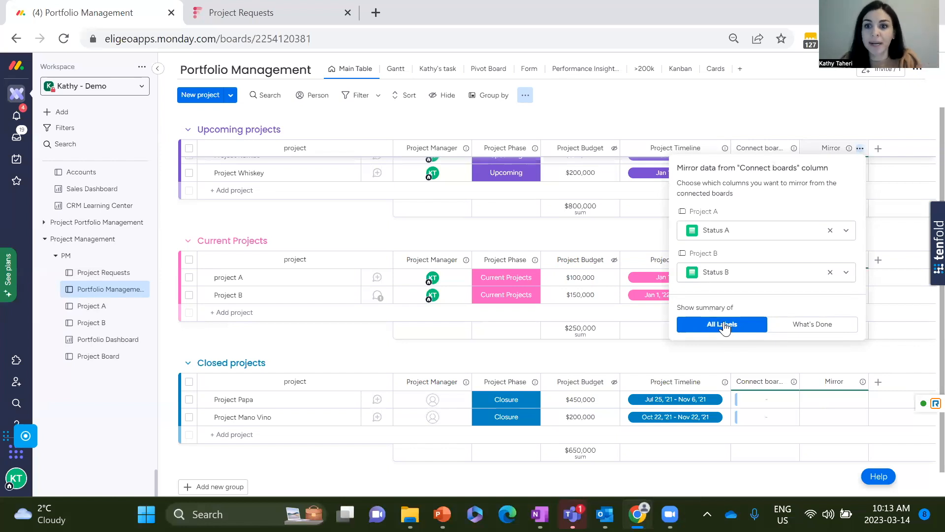
{"action": "left_click", "coordinate": [742, 362]}
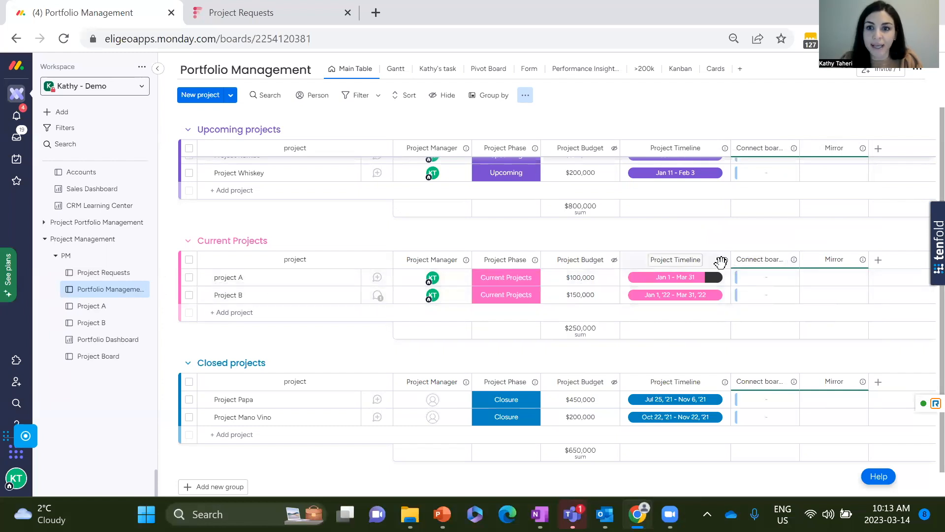
Connect the project A row under Current Projects to Planning tasks 1, 2 and 3 from the Project A board.
{"action": "left_click", "coordinate": [770, 279]}
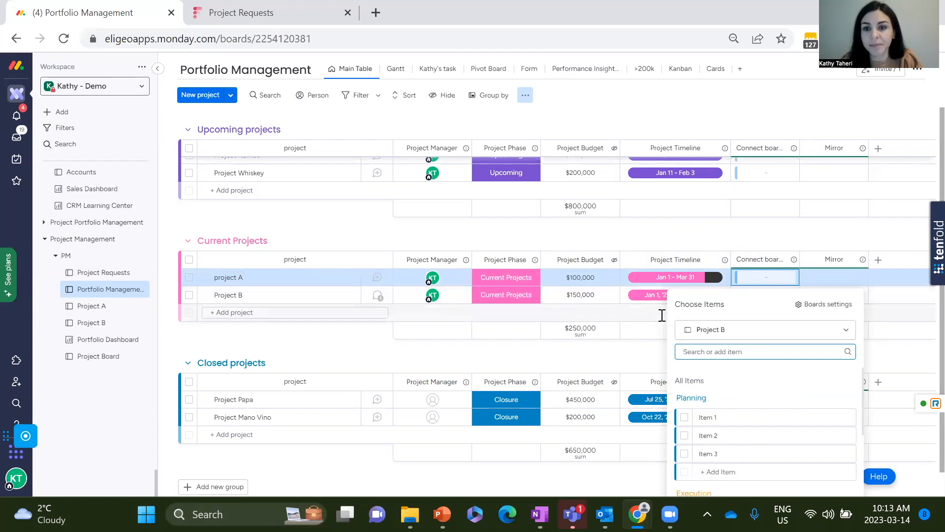
{"action": "left_click", "coordinate": [804, 337]}
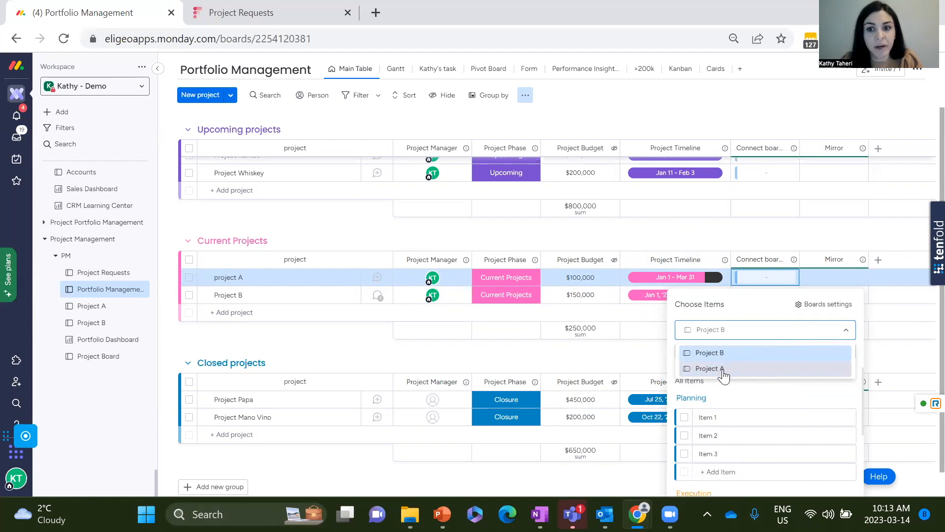
{"action": "left_click", "coordinate": [702, 375]}
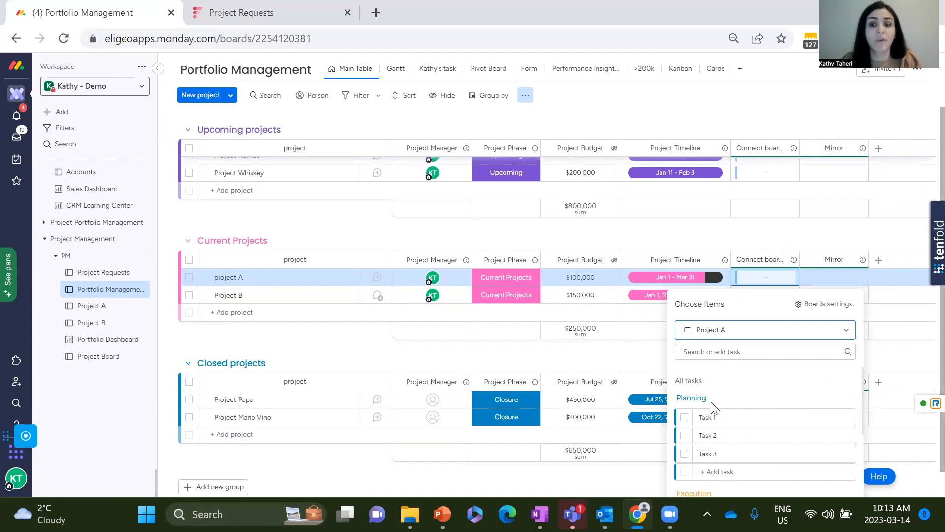
{"action": "left_click", "coordinate": [684, 418]}
{"action": "scroll", "coordinate": [796, 394], "scroll_direction": "down", "scroll_amount": 2}
{"action": "left_click", "coordinate": [684, 421]}
{"action": "left_click", "coordinate": [685, 438]}
{"action": "scroll", "coordinate": [753, 422], "scroll_direction": "down", "scroll_amount": 2}
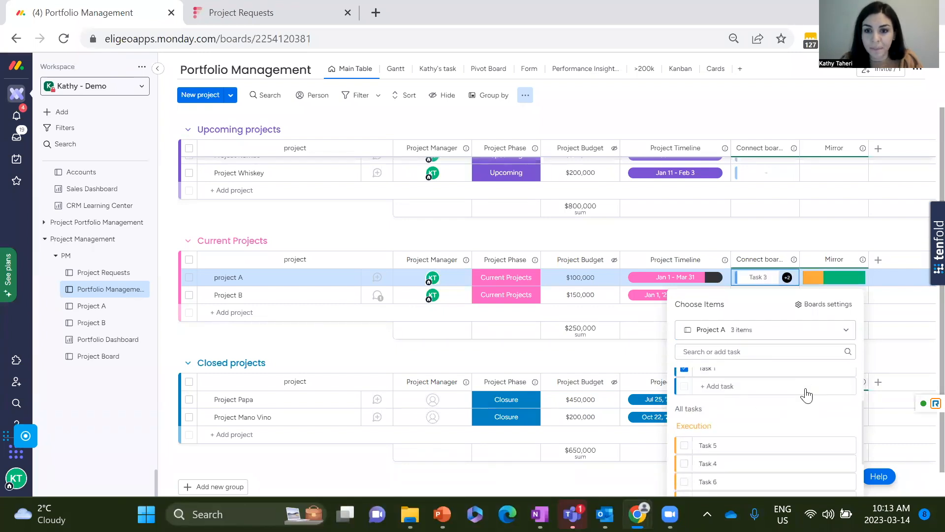
Add Execution tasks 4, 5 and 6 from the Project A board to the project A row's connected items.
{"action": "left_click", "coordinate": [684, 384]}
{"action": "left_click", "coordinate": [685, 442]}
{"action": "scroll", "coordinate": [738, 418], "scroll_direction": "down", "scroll_amount": 2}
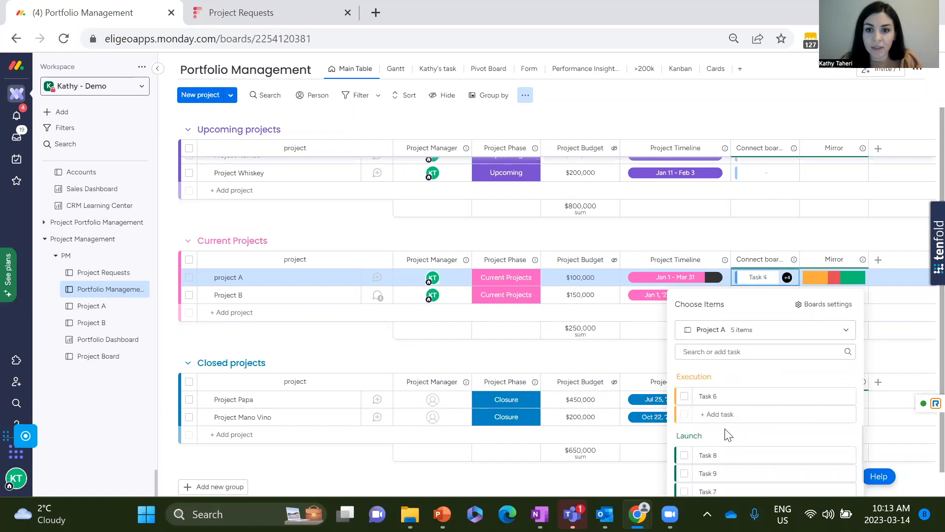
{"action": "left_click", "coordinate": [684, 389]}
Add Launch tasks 7, 8 and 9 to the project A row's connected items and close the item picker.
{"action": "left_click", "coordinate": [684, 447]}
{"action": "scroll", "coordinate": [792, 418], "scroll_direction": "down", "scroll_amount": 1}
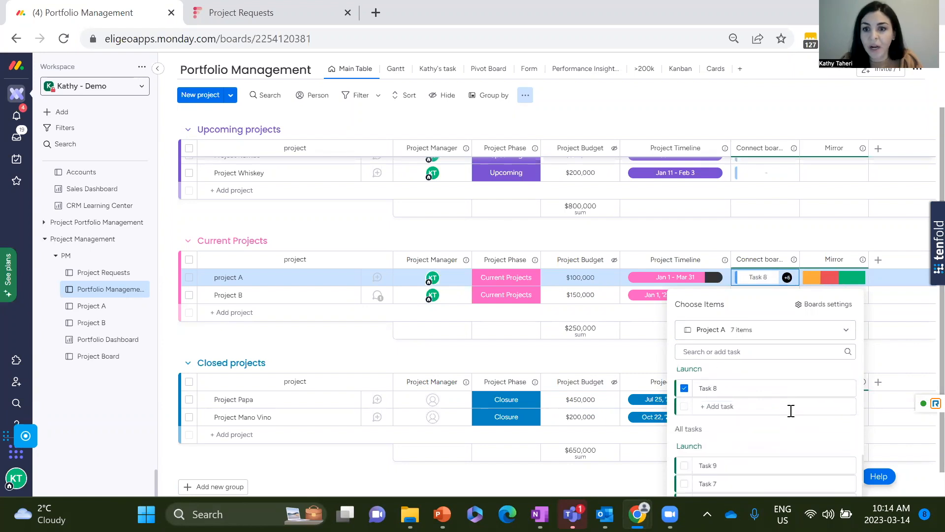
{"action": "left_click", "coordinate": [684, 465]}
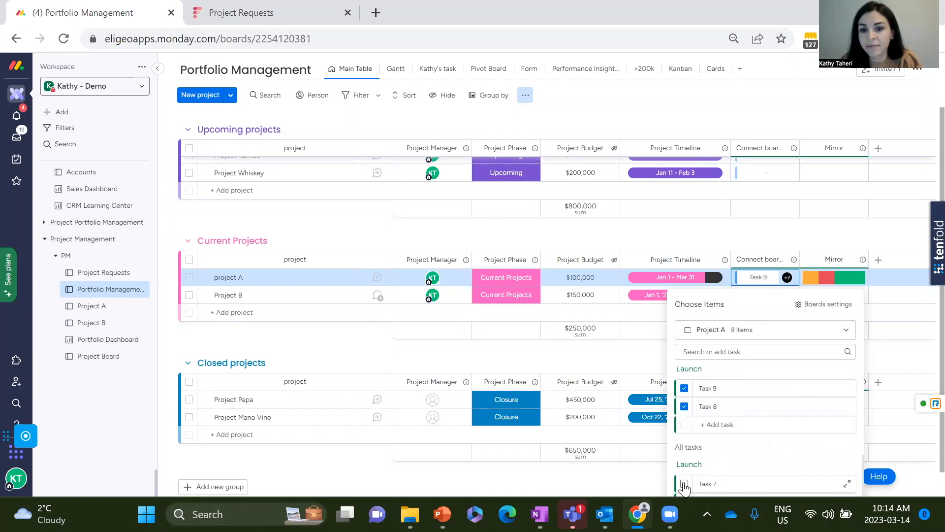
{"action": "left_click", "coordinate": [684, 483]}
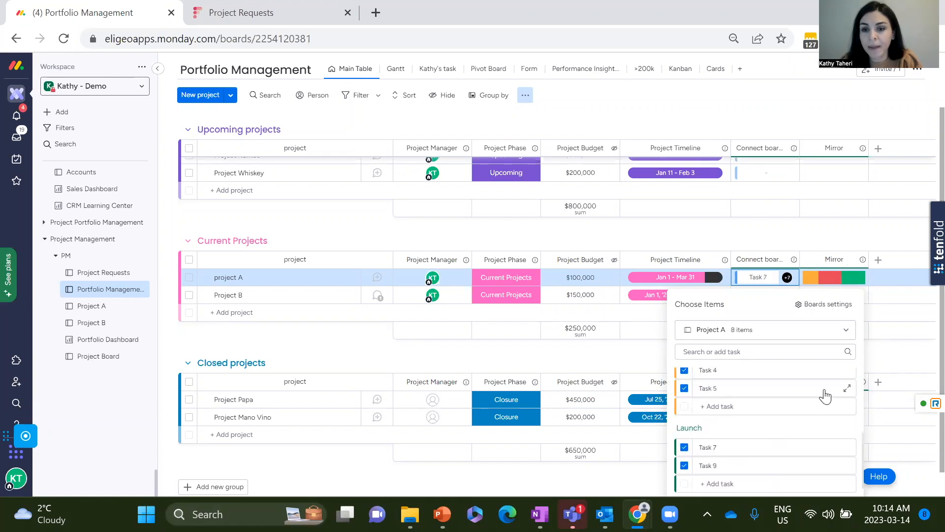
{"action": "scroll", "coordinate": [825, 393], "scroll_direction": "down", "scroll_amount": 1}
{"action": "left_click", "coordinate": [684, 483]}
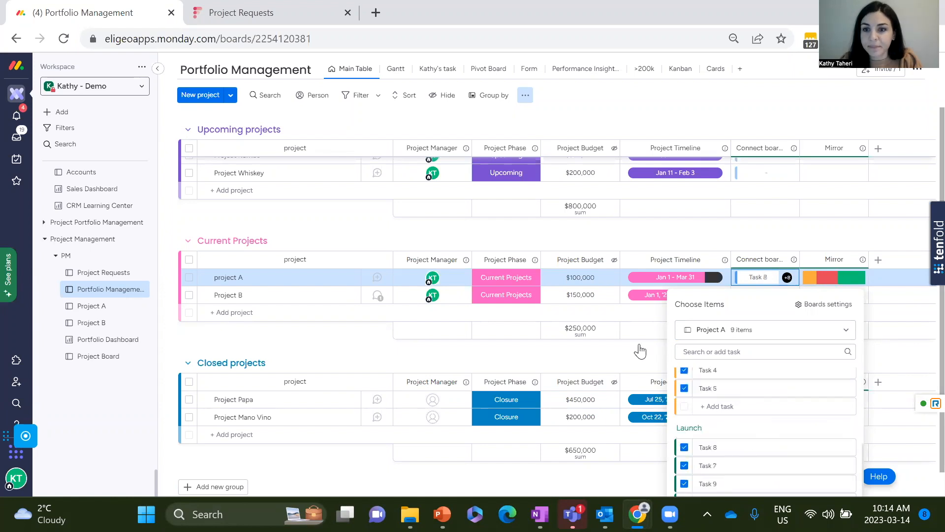
{"action": "left_click", "coordinate": [887, 359]}
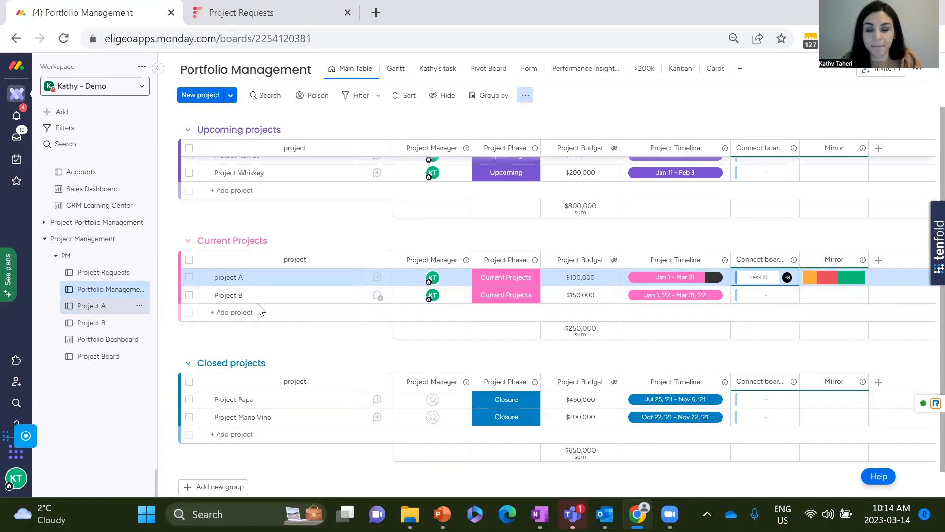
Open Task 2 from the project A row's connected tasks, set its Profit A to 900000 and return to the board.
{"action": "mouse_move", "coordinate": [787, 278]}
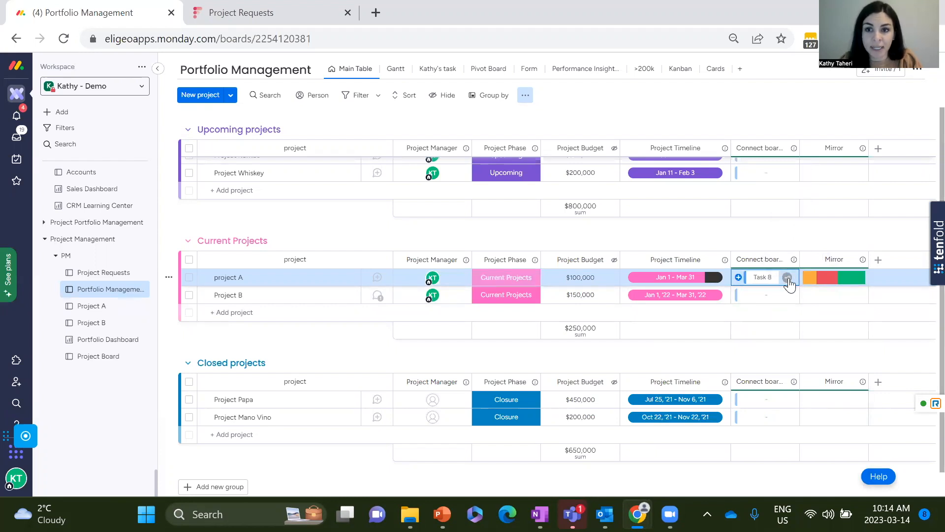
{"action": "left_click", "coordinate": [788, 279]}
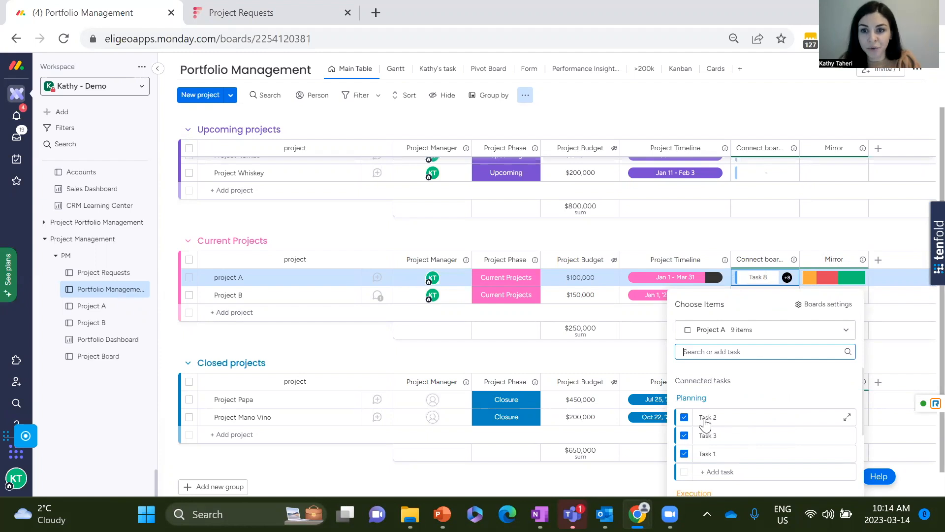
{"action": "left_click", "coordinate": [847, 418]}
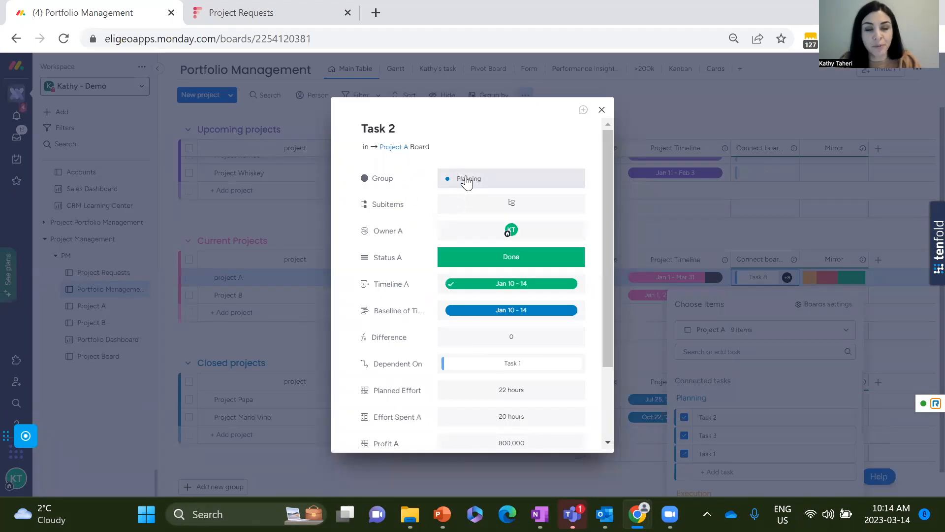
{"action": "scroll", "coordinate": [504, 210], "scroll_direction": "down", "scroll_amount": 2}
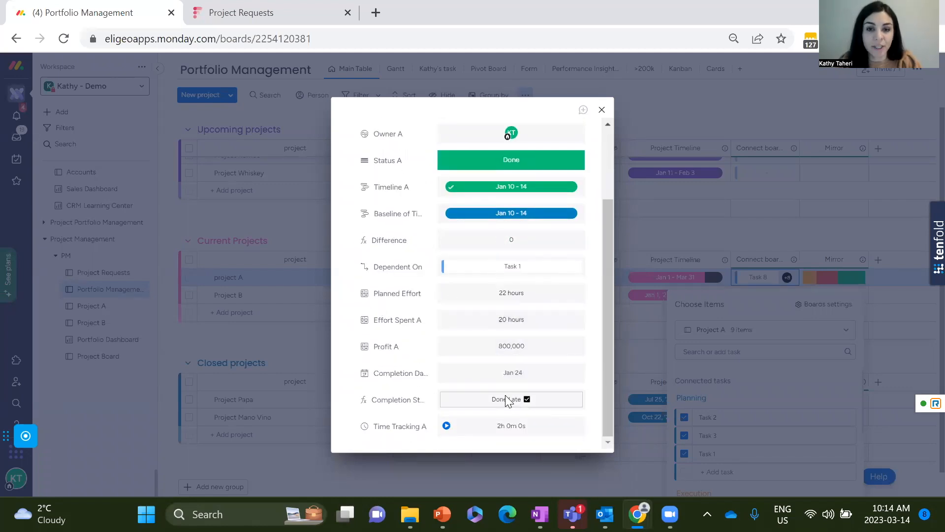
{"action": "left_click", "coordinate": [506, 346]}
{"action": "left_click", "coordinate": [508, 345]}
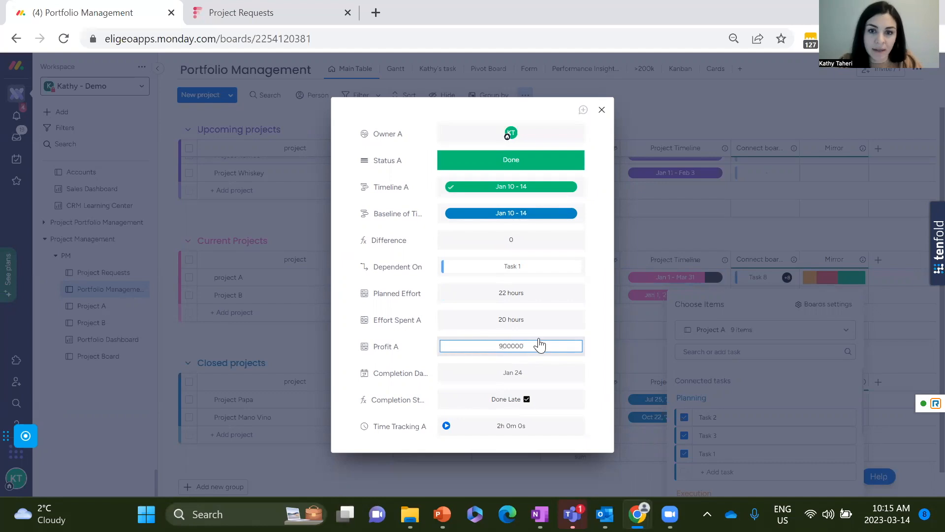
{"action": "left_click", "coordinate": [595, 324]}
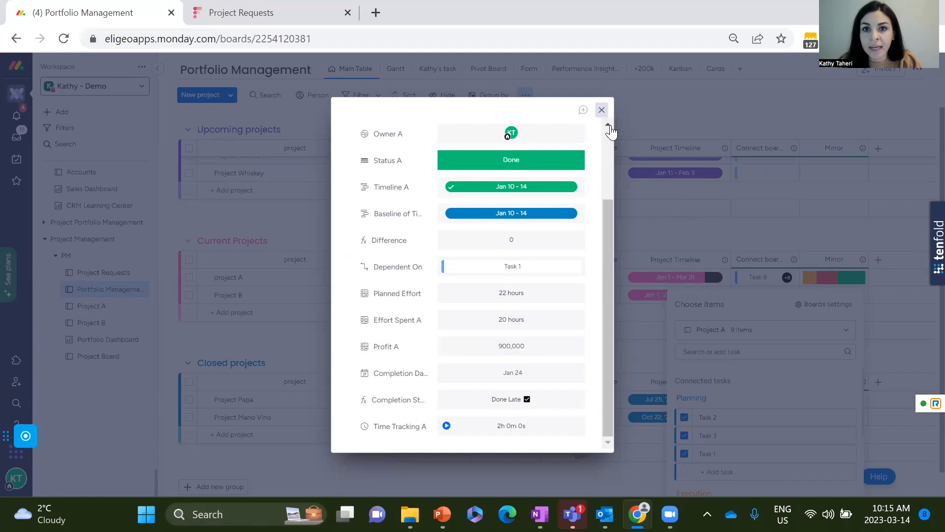
{"action": "left_click", "coordinate": [601, 110]}
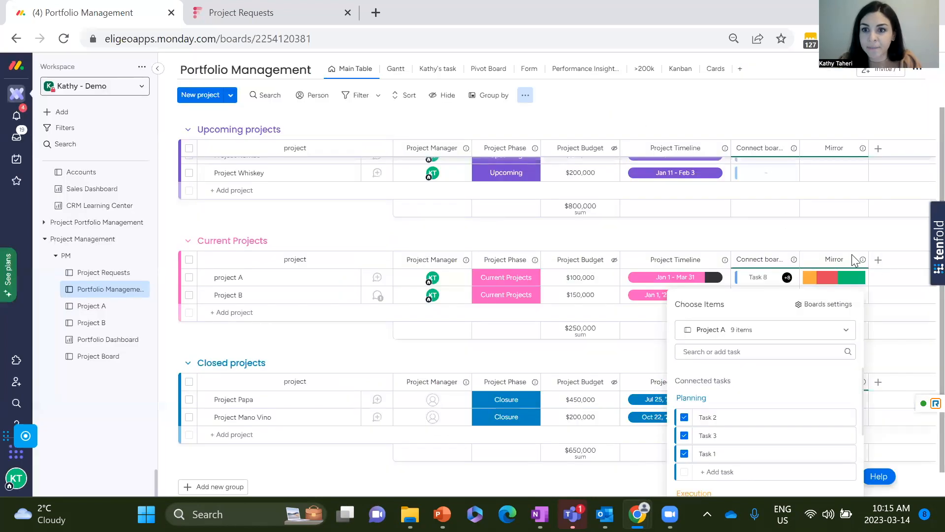
{"action": "left_click", "coordinate": [885, 354]}
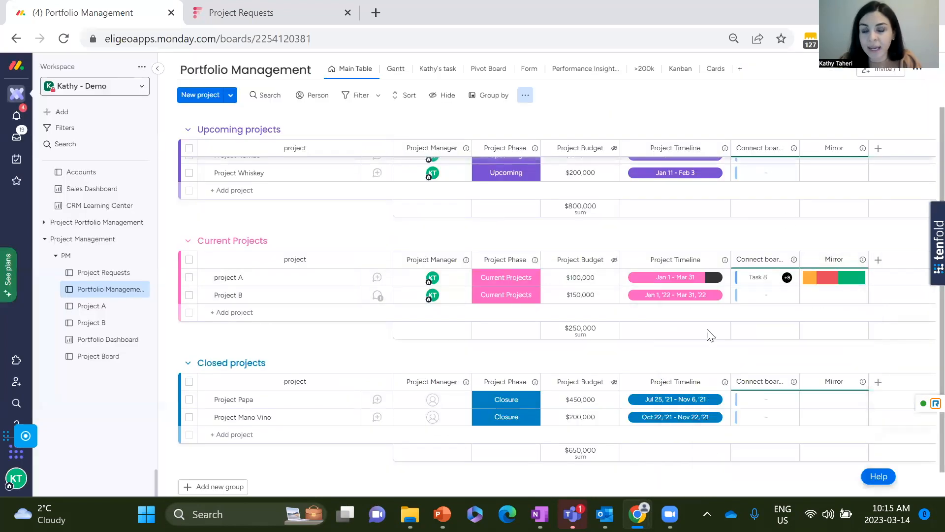
Find the Mirror column in the Column Center and add a second one to the Portfolio Management board.
{"action": "left_click", "coordinate": [878, 260]}
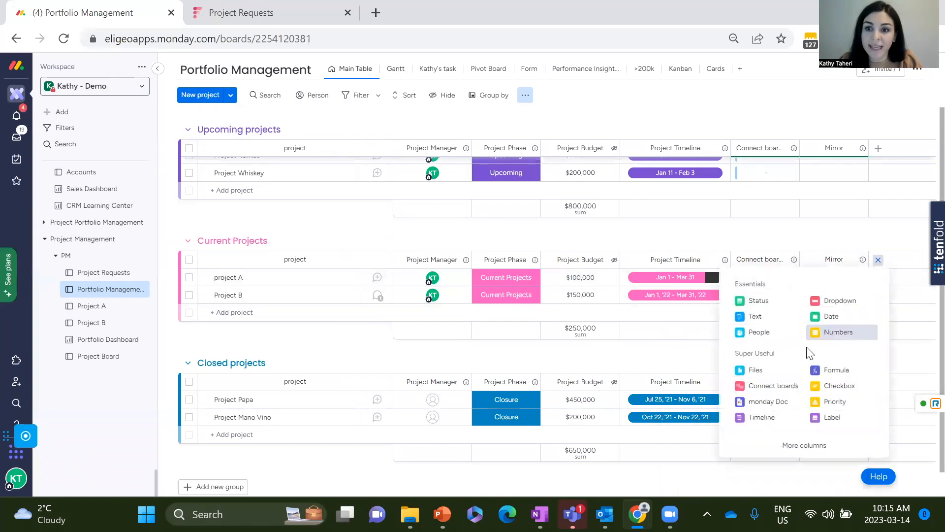
{"action": "left_click", "coordinate": [757, 440]}
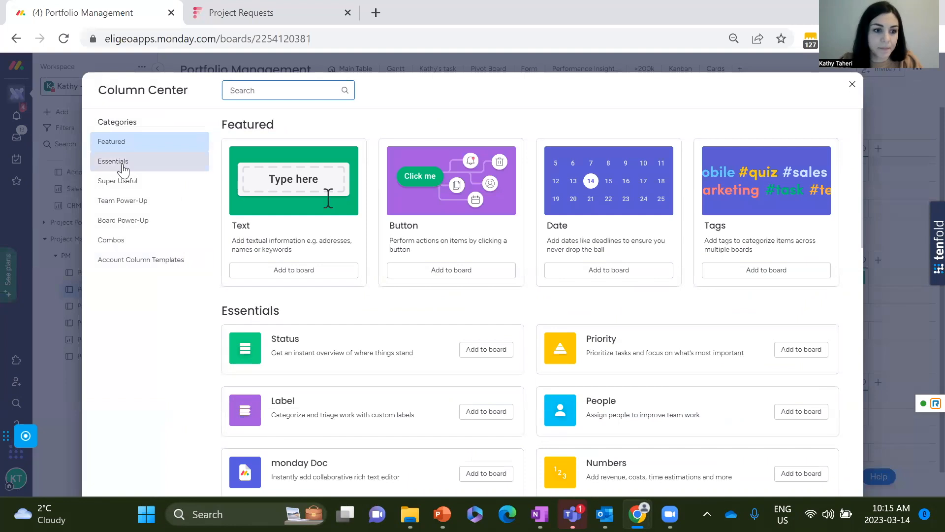
{"action": "left_click", "coordinate": [249, 94]}
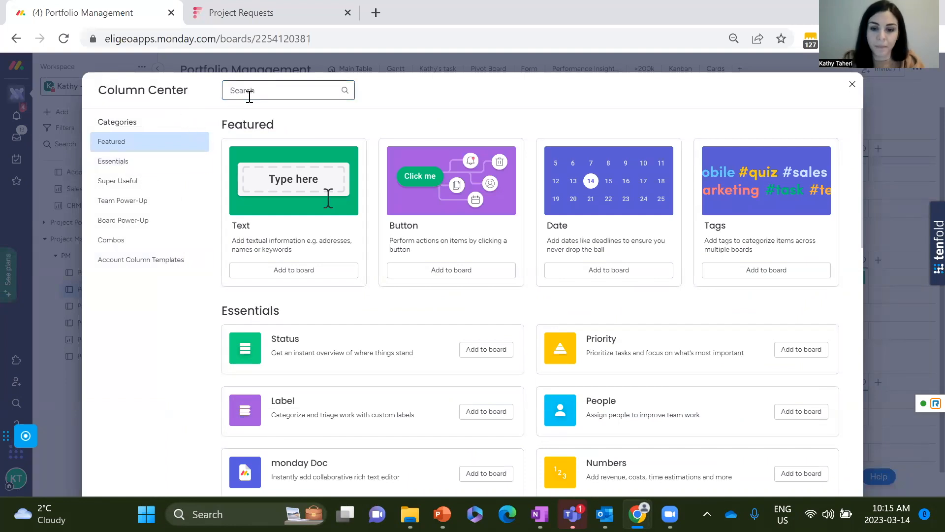
{"action": "type", "text": "miro"}
{"action": "key", "text": "BackSpace"}
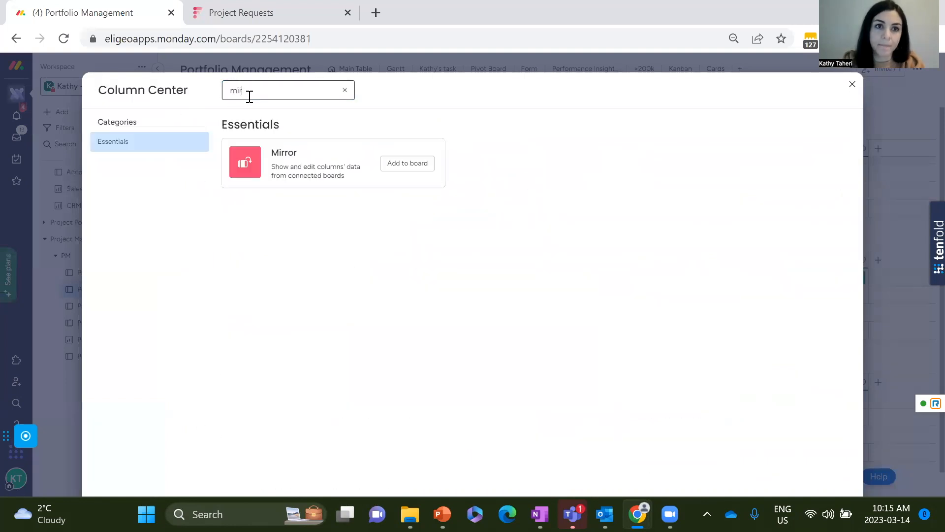
{"action": "left_click", "coordinate": [412, 164]}
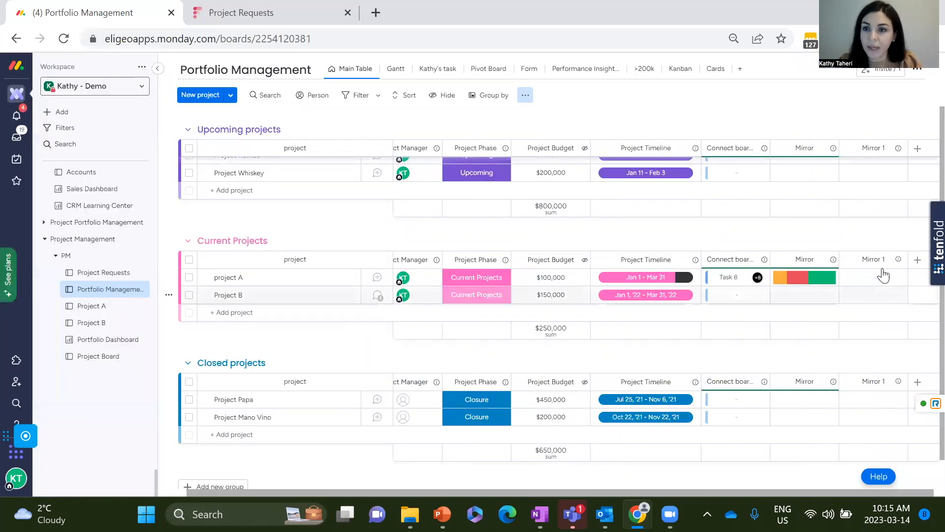
Set the Mirror 1 column to show Timeline A from Project A and Timeline B from Project B through the Connect boards column.
{"action": "left_click", "coordinate": [865, 271]}
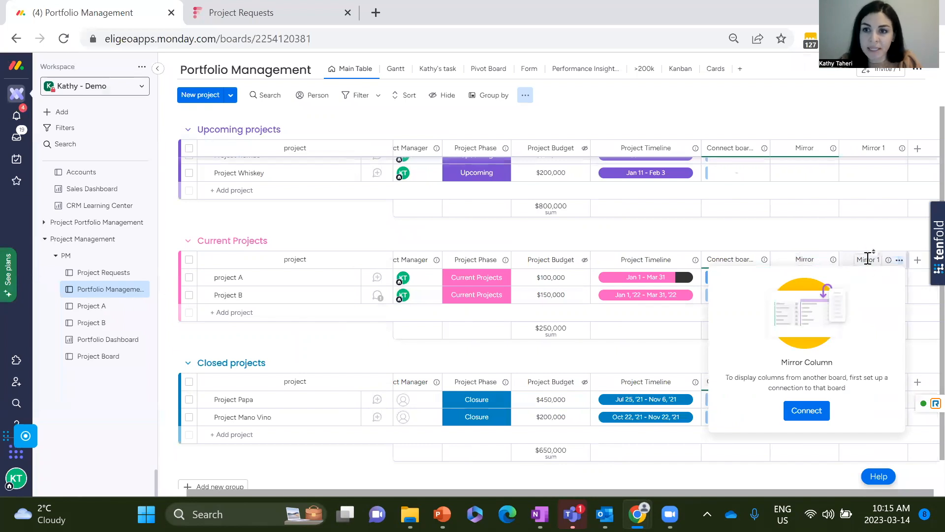
{"action": "left_click", "coordinate": [804, 411]}
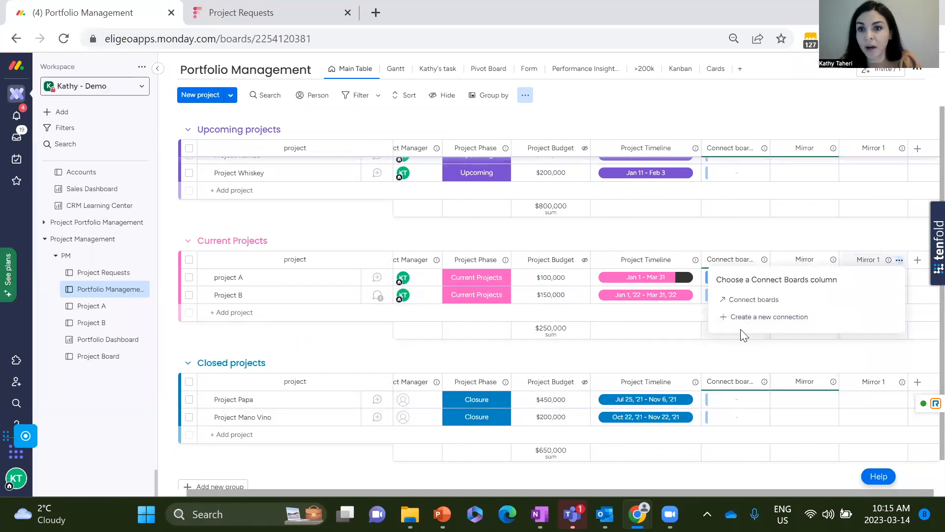
{"action": "left_click", "coordinate": [742, 300]}
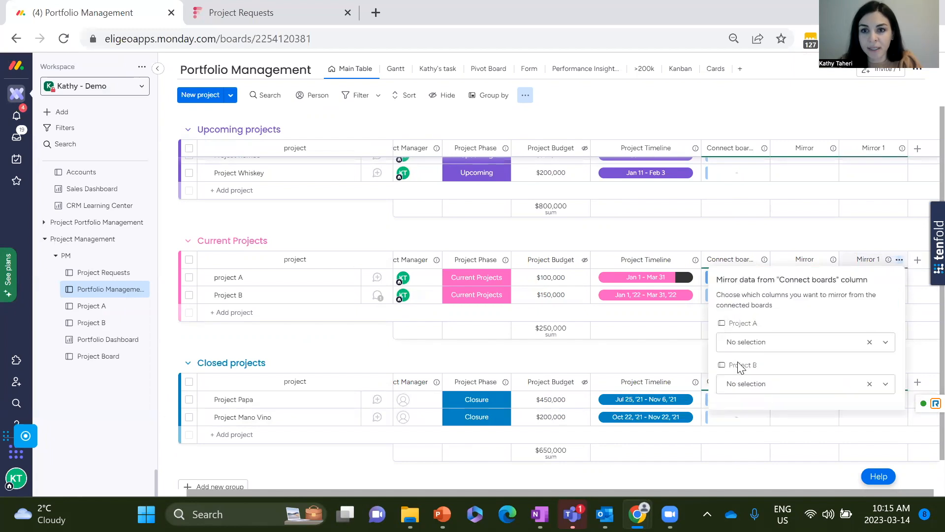
{"action": "left_click", "coordinate": [885, 343]}
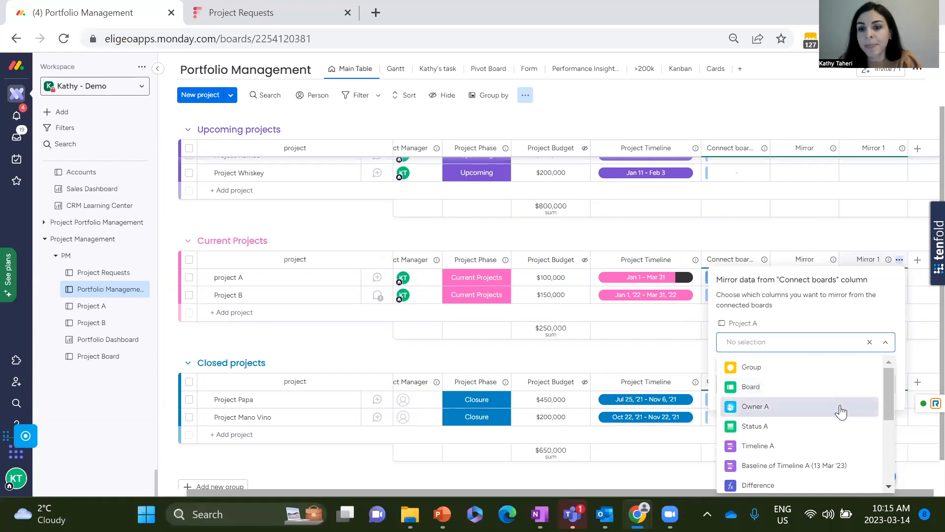
{"action": "left_click", "coordinate": [829, 445]}
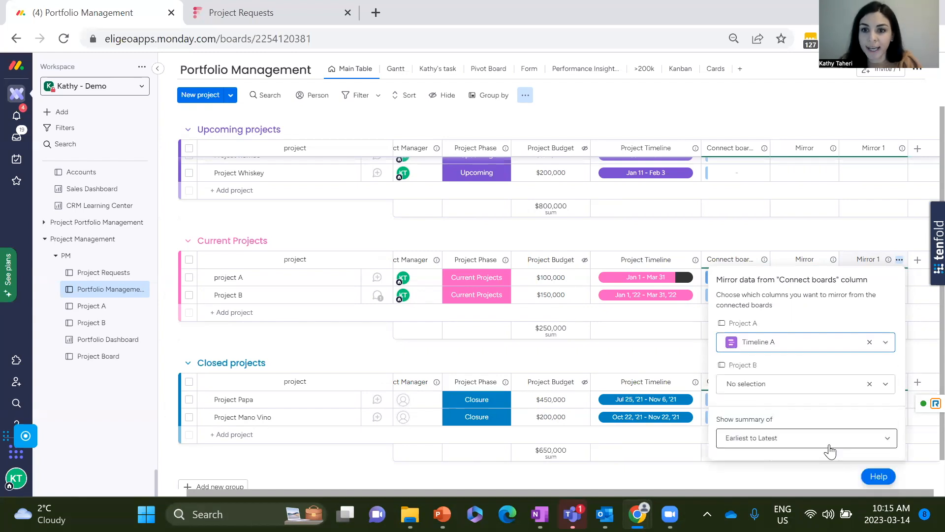
{"action": "left_click", "coordinate": [886, 383]}
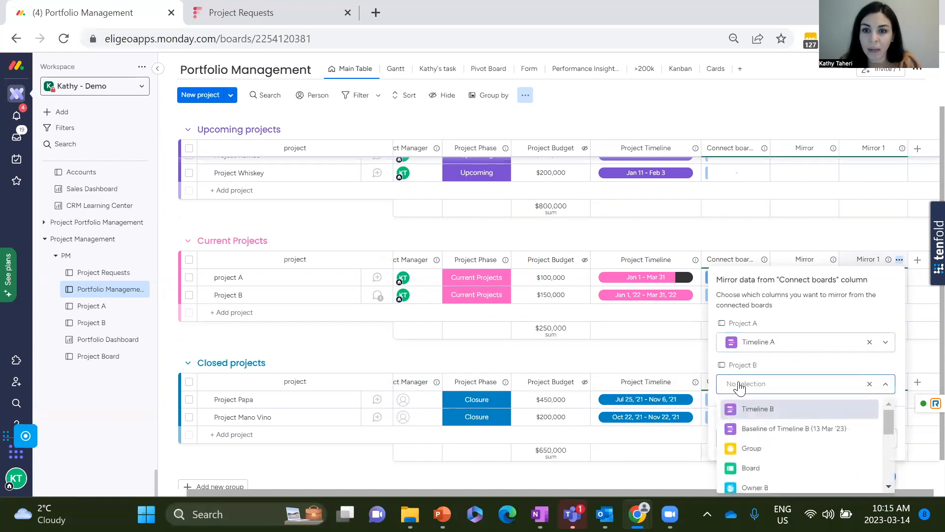
{"action": "scroll", "coordinate": [800, 443], "scroll_direction": "down", "scroll_amount": 2}
{"action": "scroll", "coordinate": [793, 434], "scroll_direction": "up", "scroll_amount": 2}
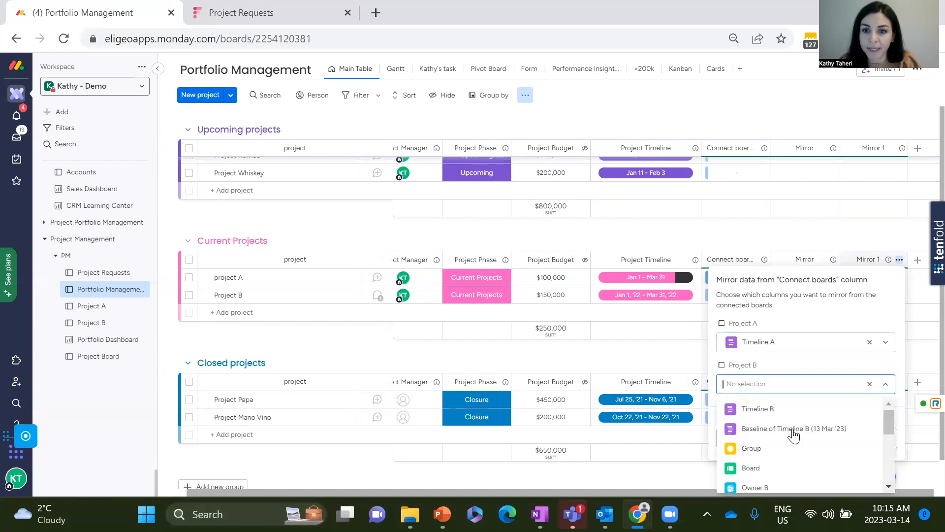
{"action": "left_click", "coordinate": [773, 410]}
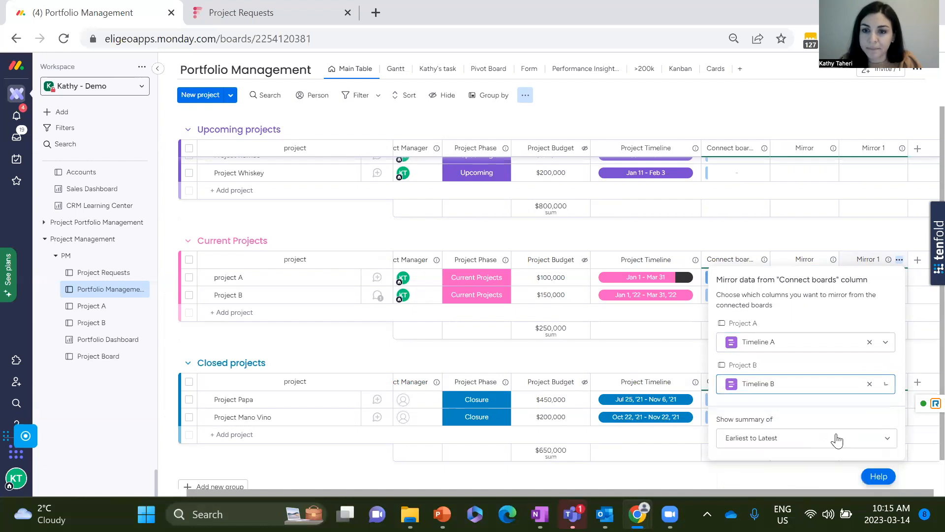
{"action": "left_click", "coordinate": [663, 437]}
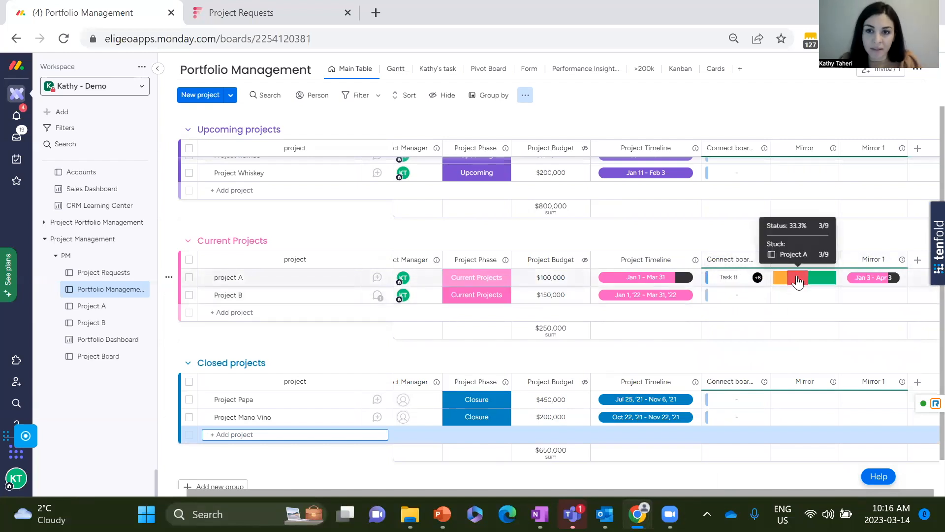
Choose the Project B board as the source for the Project B row's connected items and connect Item 1.
{"action": "mouse_move", "coordinate": [812, 291]}
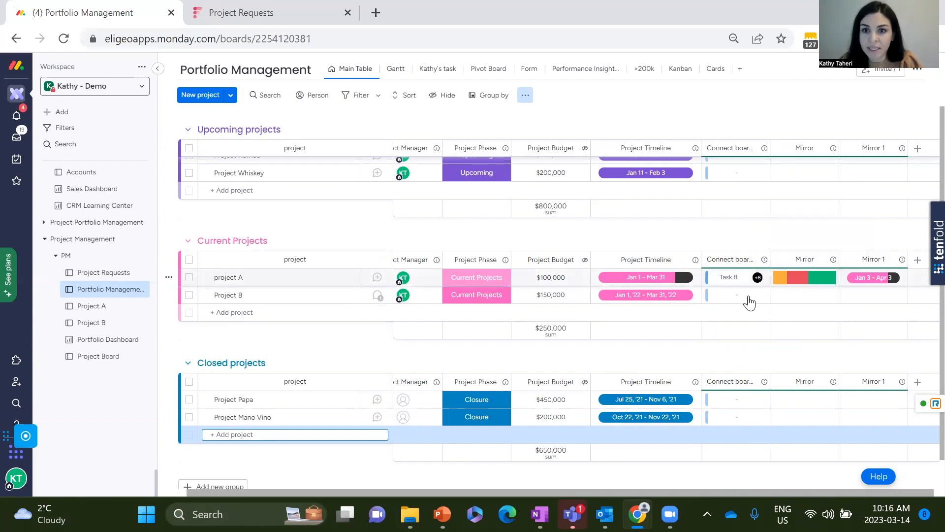
{"action": "left_click", "coordinate": [737, 298]}
{"action": "left_click", "coordinate": [738, 299]}
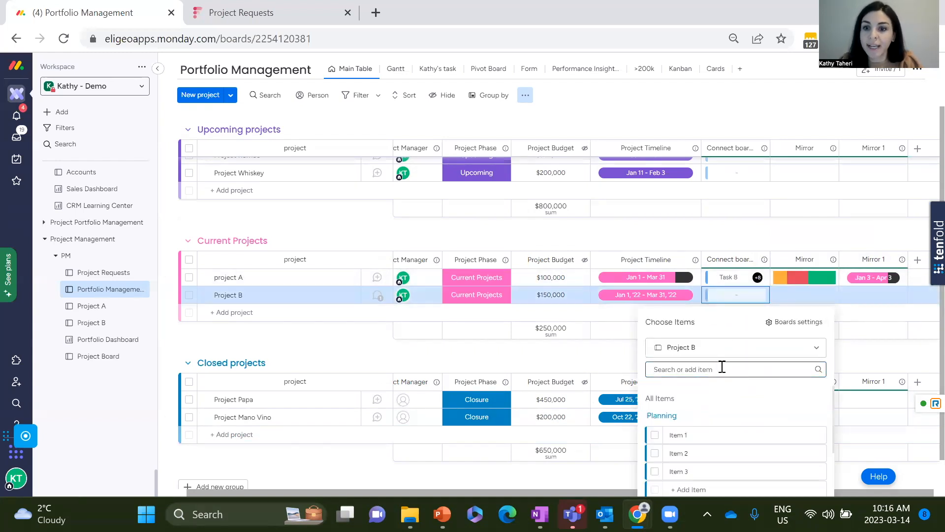
{"action": "left_click", "coordinate": [816, 348]}
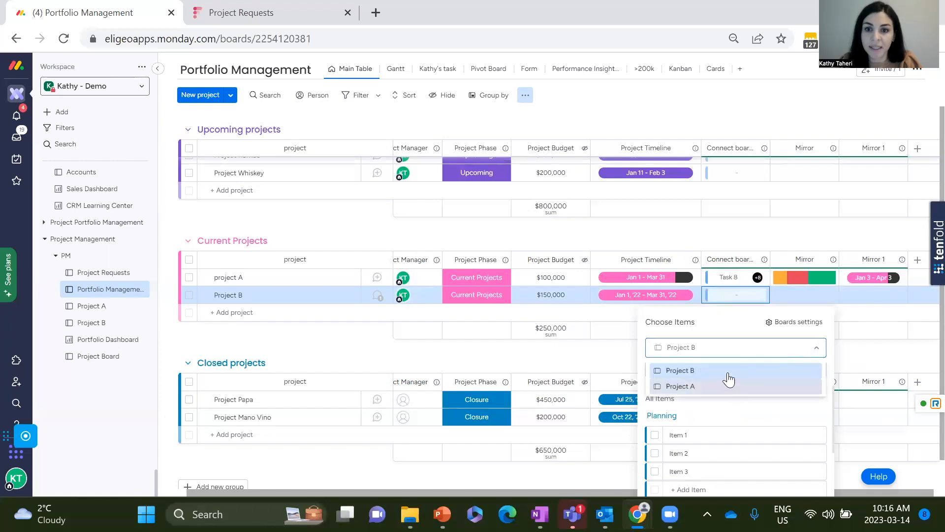
{"action": "left_click", "coordinate": [677, 370]}
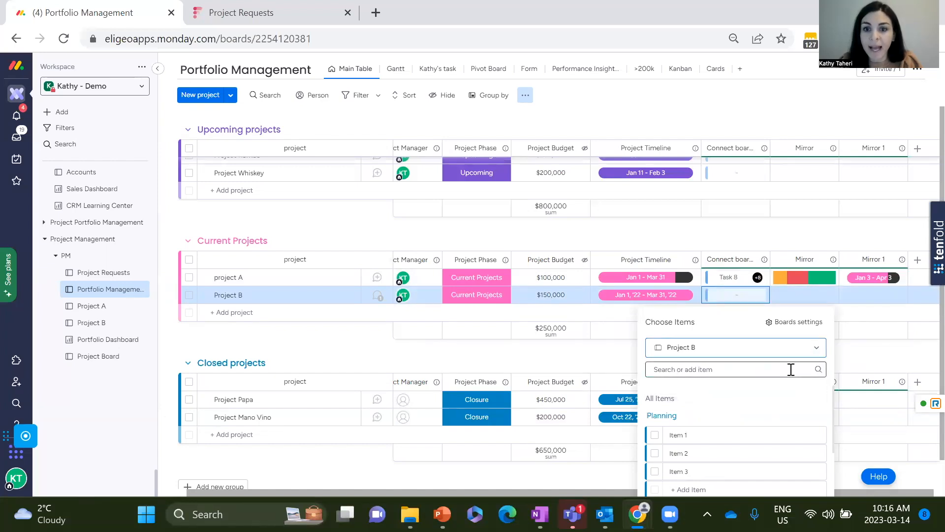
{"action": "left_click", "coordinate": [655, 436]}
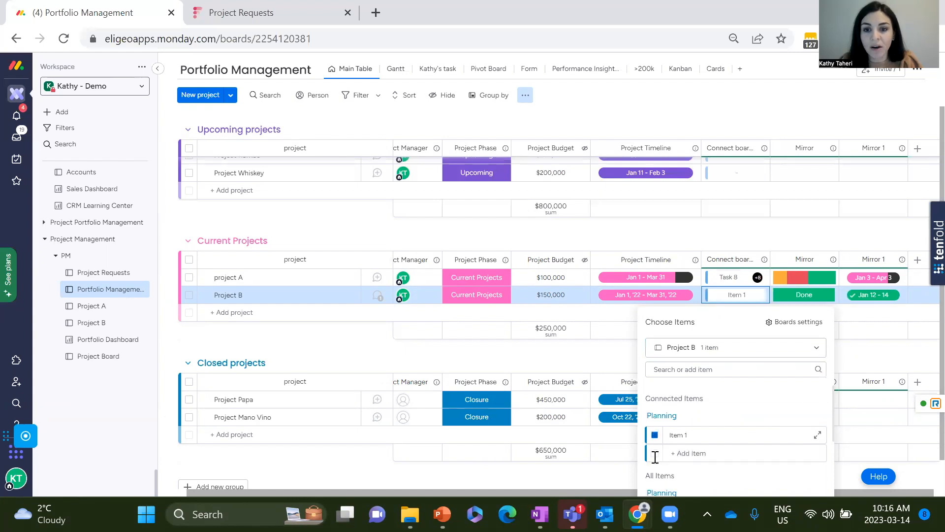
Connect the remaining Planning and Execution items, Items 2 to 6, to the Project B row.
{"action": "scroll", "coordinate": [758, 397], "scroll_direction": "down", "scroll_amount": 3}
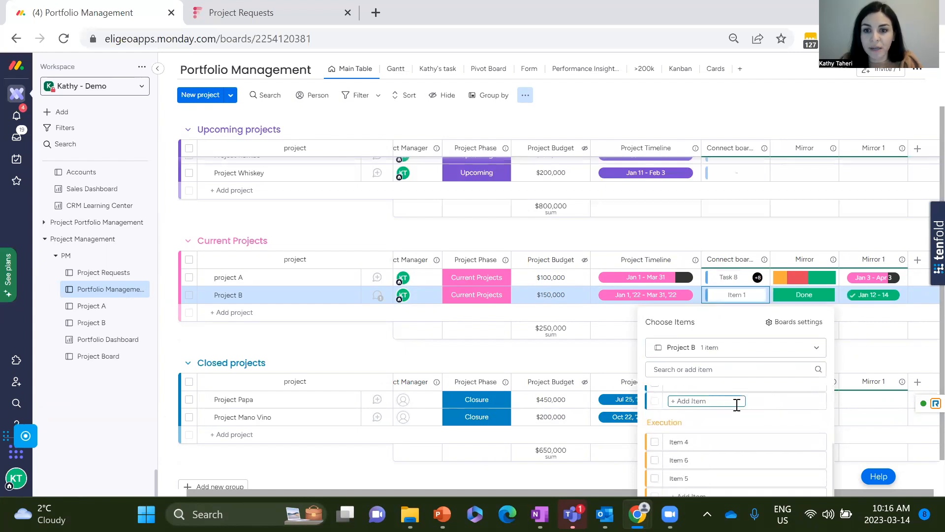
{"action": "left_click", "coordinate": [655, 439]}
{"action": "left_click", "coordinate": [655, 456]}
{"action": "scroll", "coordinate": [766, 410], "scroll_direction": "down", "scroll_amount": 2}
{"action": "left_click", "coordinate": [656, 423]}
{"action": "left_click", "coordinate": [655, 459]}
{"action": "left_click", "coordinate": [655, 479]}
Add Launch Items 8 and 9 to the Project B row's connected items and close the item picker.
{"action": "left_click", "coordinate": [655, 466]}
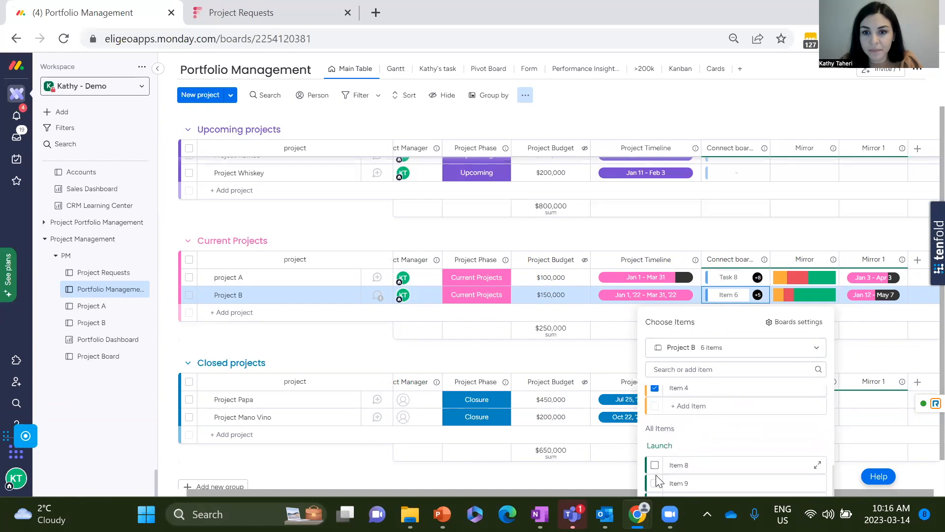
{"action": "scroll", "coordinate": [690, 449], "scroll_direction": "down", "scroll_amount": 1}
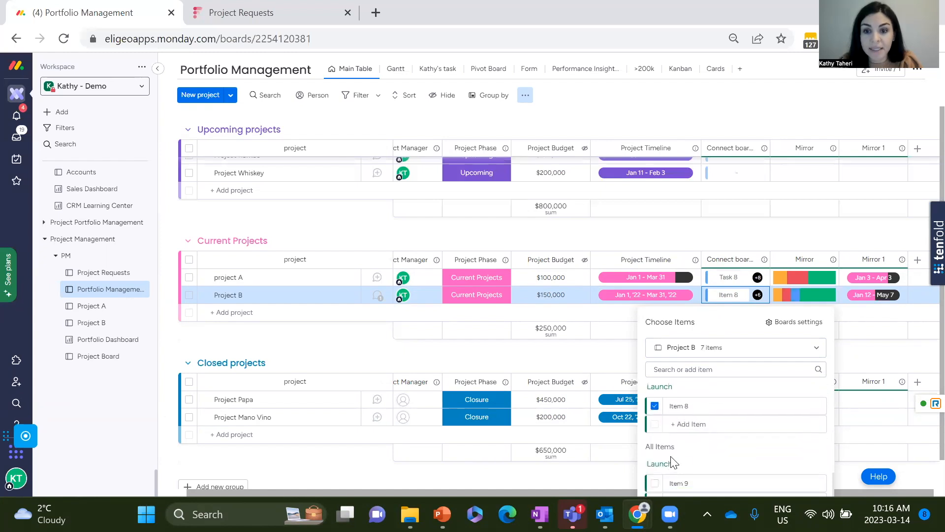
{"action": "left_click", "coordinate": [655, 483]}
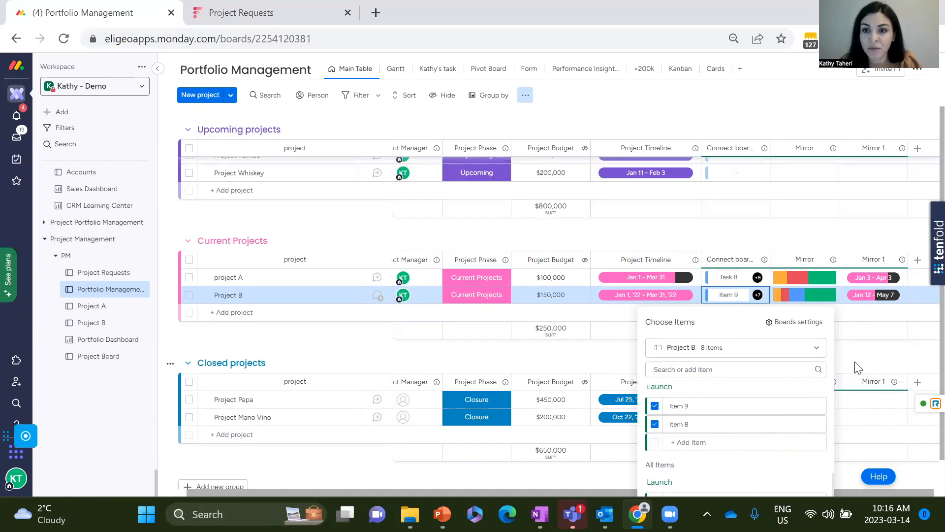
{"action": "left_click", "coordinate": [840, 359]}
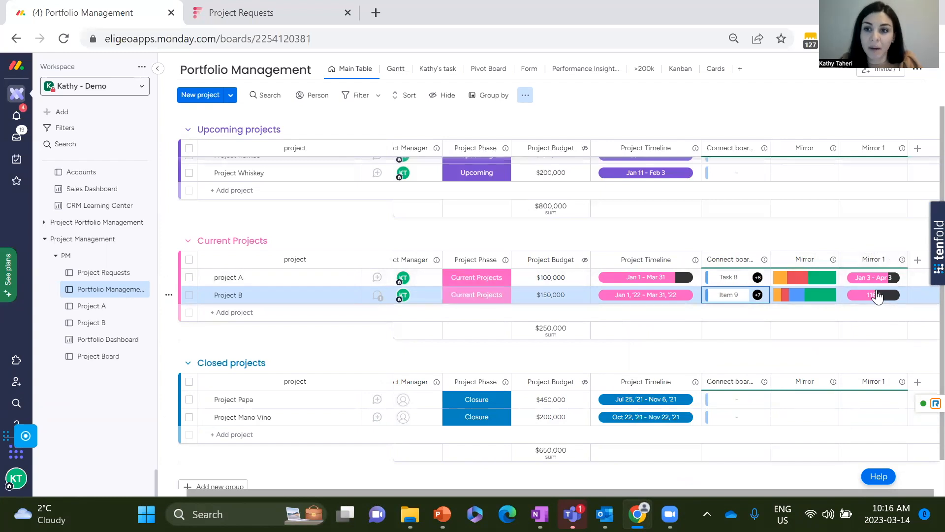
{"action": "mouse_move", "coordinate": [804, 297]}
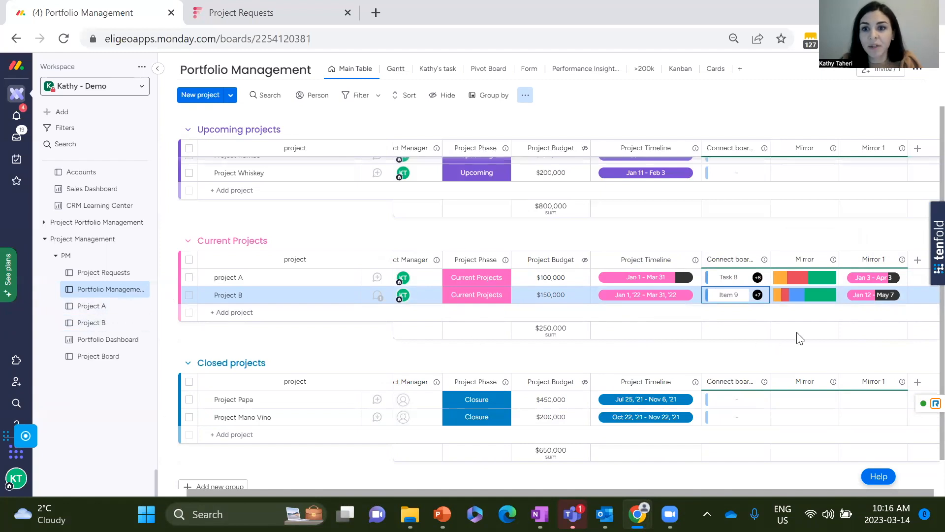
{"action": "left_click", "coordinate": [818, 301]}
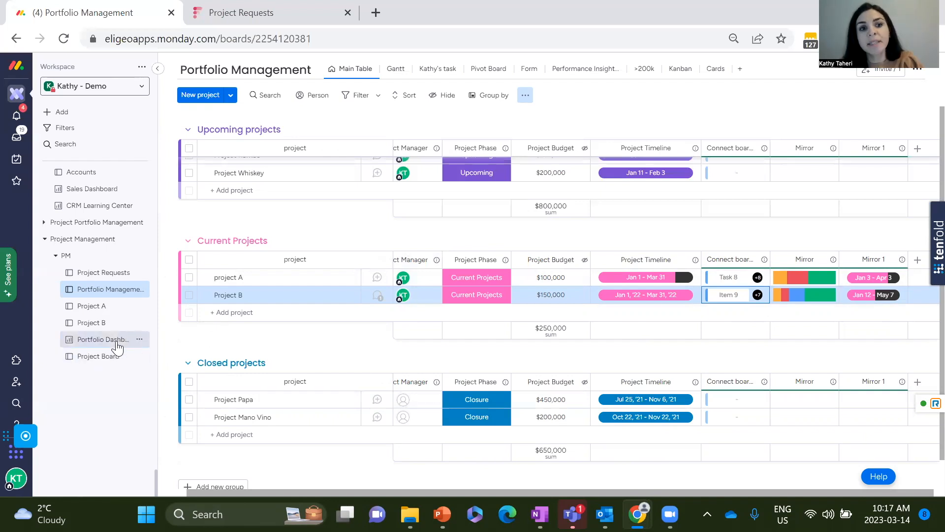
Open the Project A board, find the Mirror column in the Column Center and add it after the link to Portfolio Management column.
{"action": "left_click", "coordinate": [91, 306]}
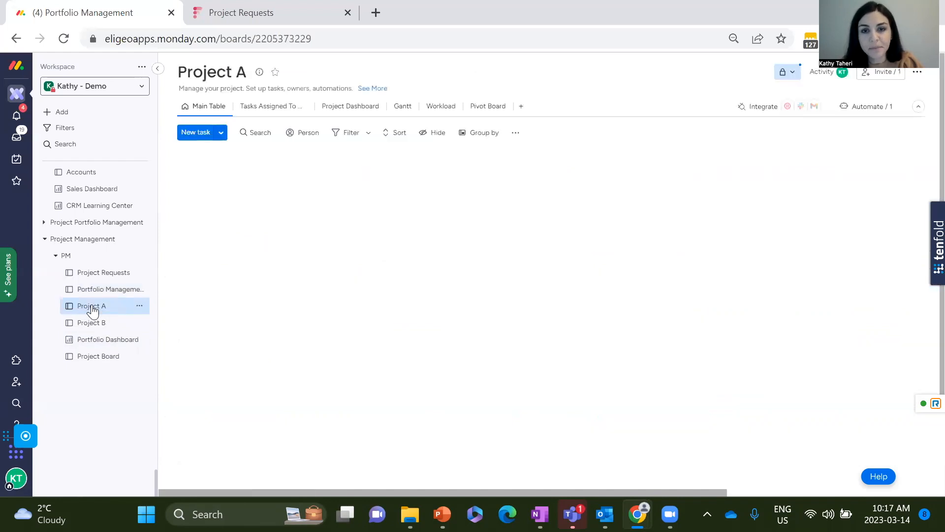
{"action": "left_click_drag", "start_coordinate": [560, 494], "coordinate": [905, 500]}
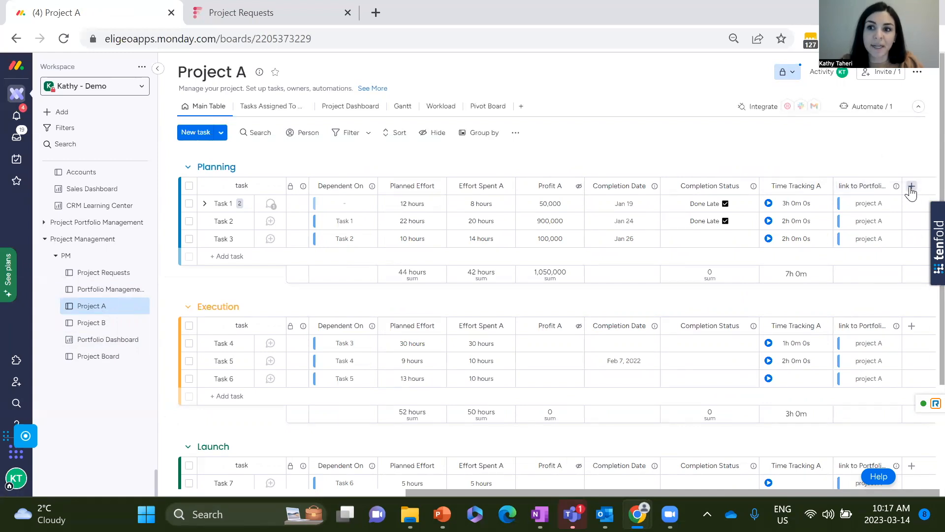
{"action": "left_click", "coordinate": [912, 189]}
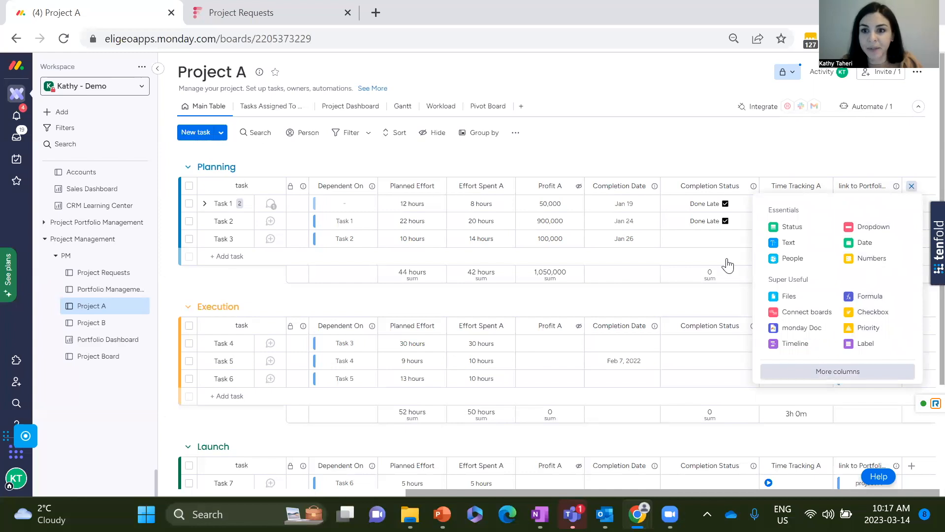
{"action": "left_click", "coordinate": [224, 106]}
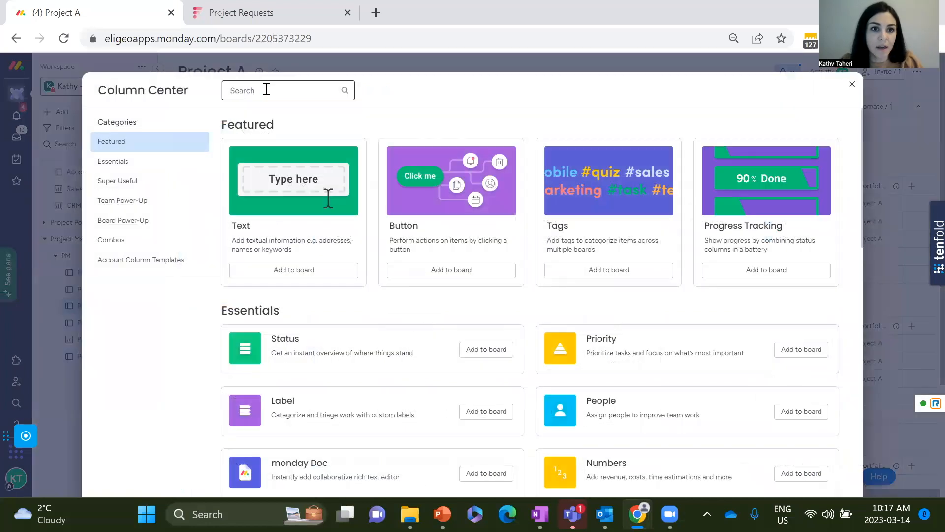
{"action": "type", "text": "mirr"}
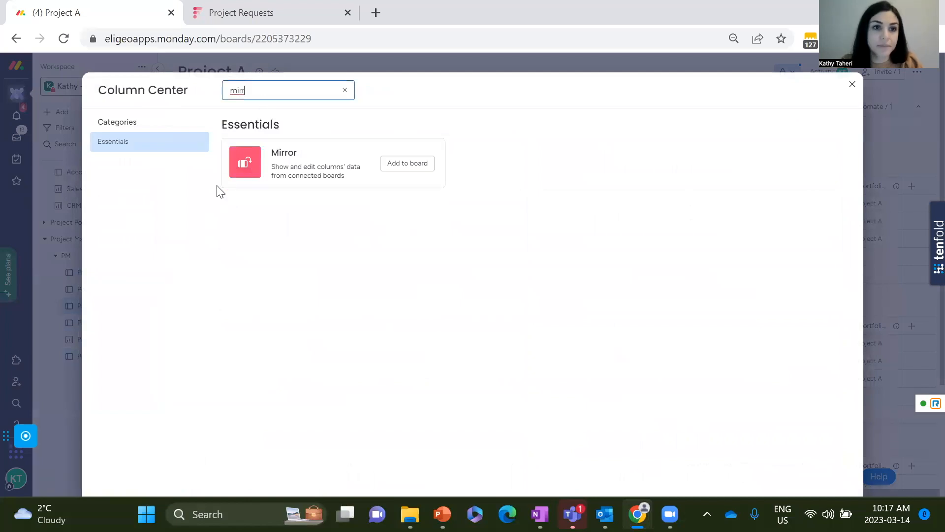
{"action": "left_click", "coordinate": [287, 173]}
{"action": "left_click", "coordinate": [399, 165]}
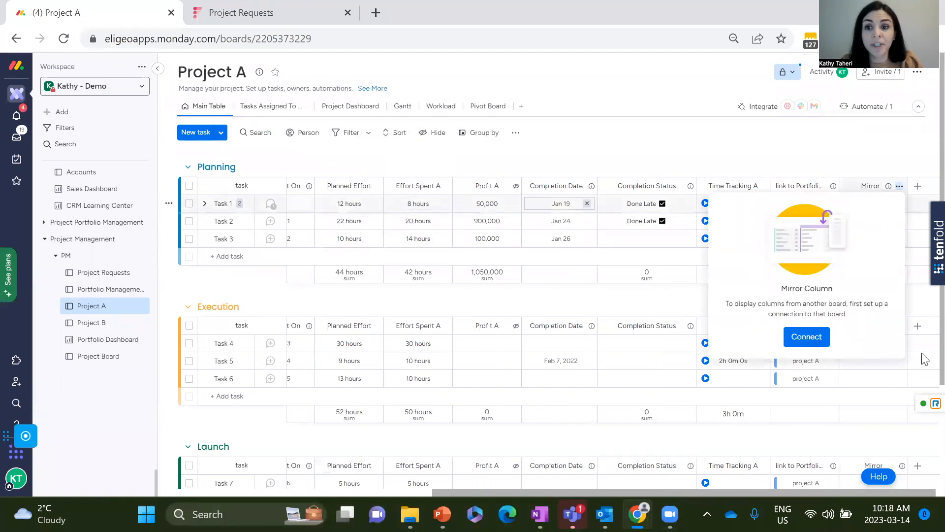
Set Project A's Mirror column to show Project Budget through link to Portfolio Management, summarised as Sum.
{"action": "left_click", "coordinate": [808, 340]}
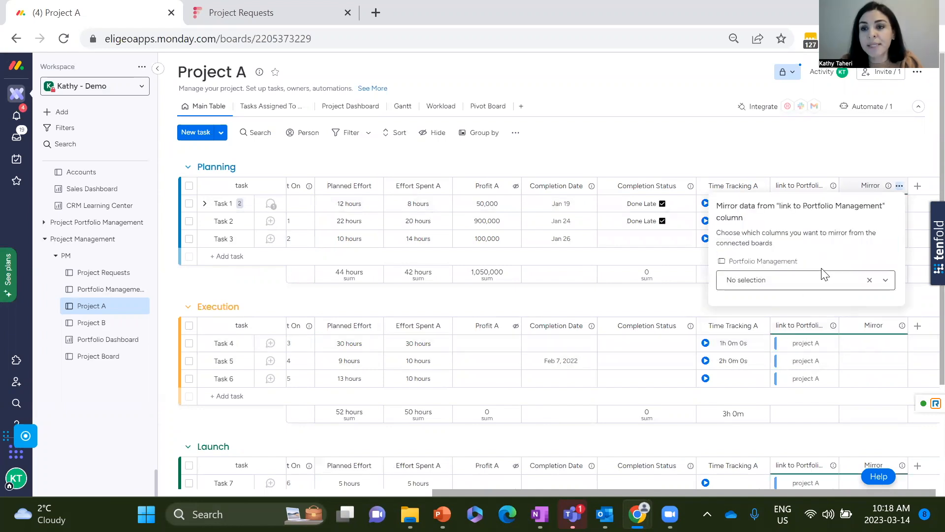
{"action": "left_click", "coordinate": [824, 279]}
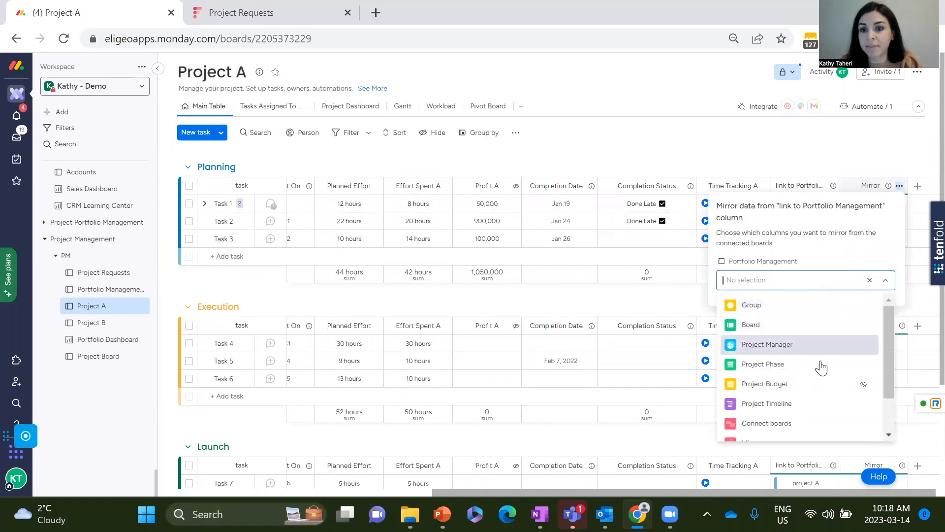
{"action": "scroll", "coordinate": [834, 399], "scroll_direction": "down", "scroll_amount": 2}
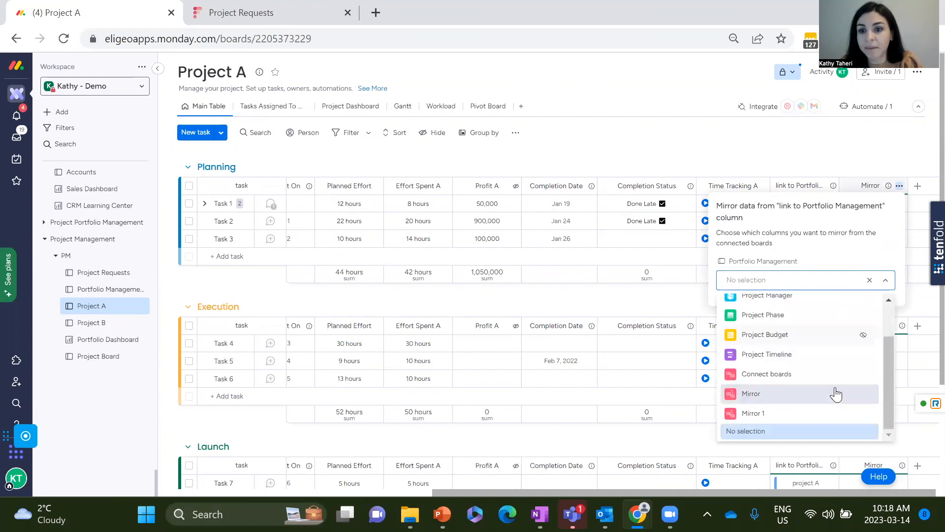
{"action": "left_click", "coordinate": [837, 337]}
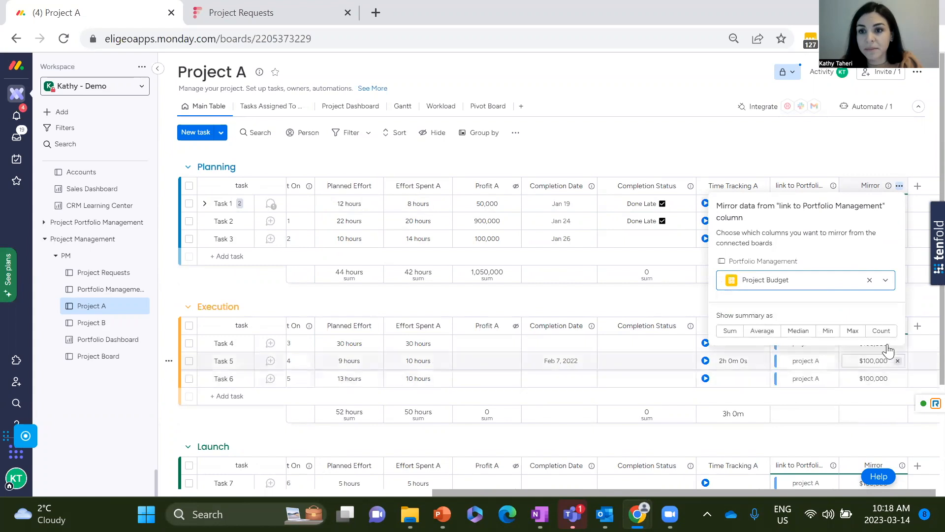
{"action": "left_click", "coordinate": [724, 336]}
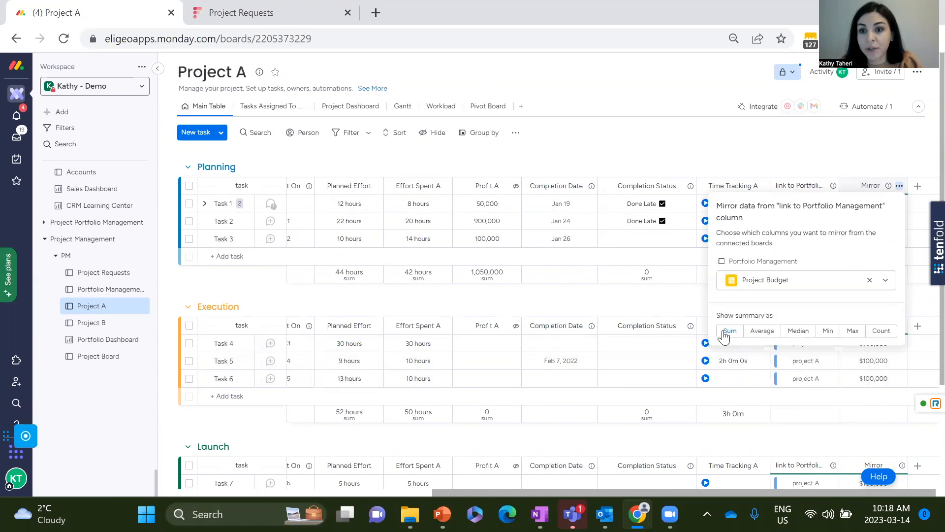
{"action": "left_click", "coordinate": [682, 299]}
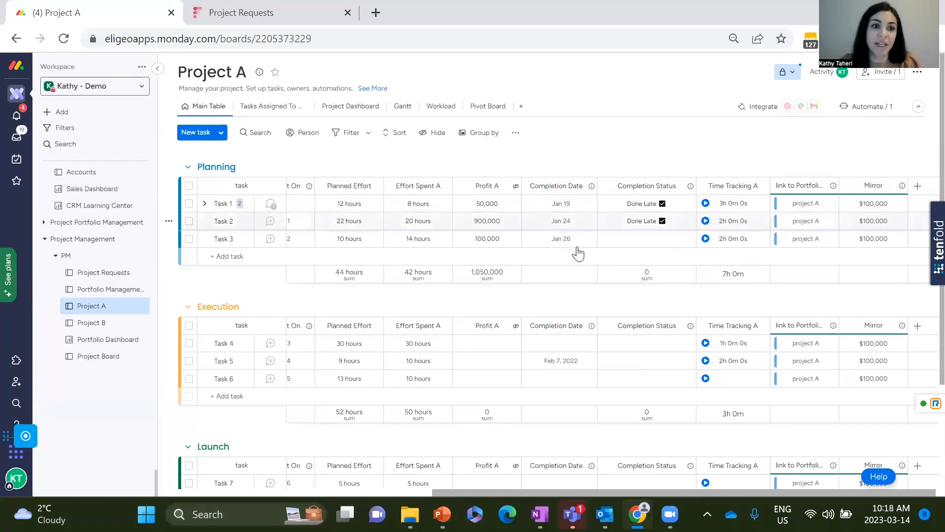
Open the Project B board and add a Mirror column from the Column Center.
{"action": "left_click", "coordinate": [100, 323]}
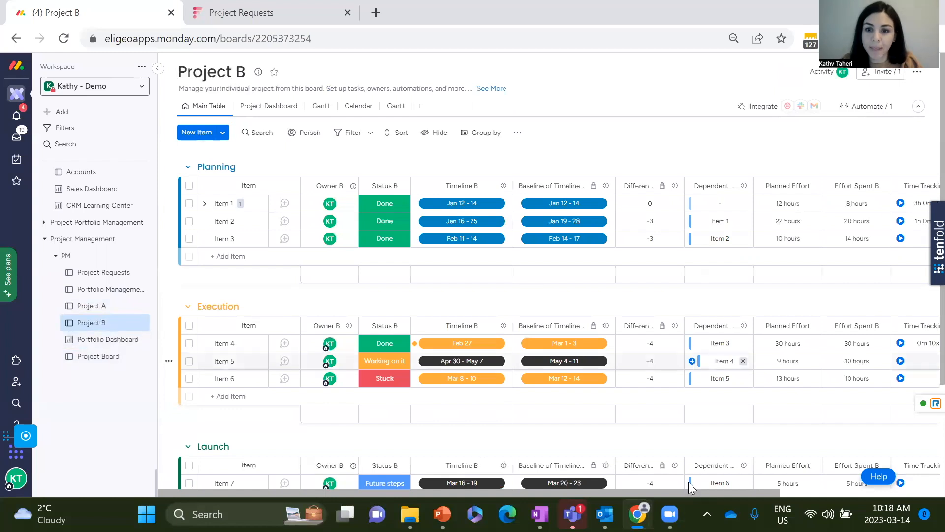
{"action": "left_click_drag", "start_coordinate": [714, 494], "coordinate": [935, 499]}
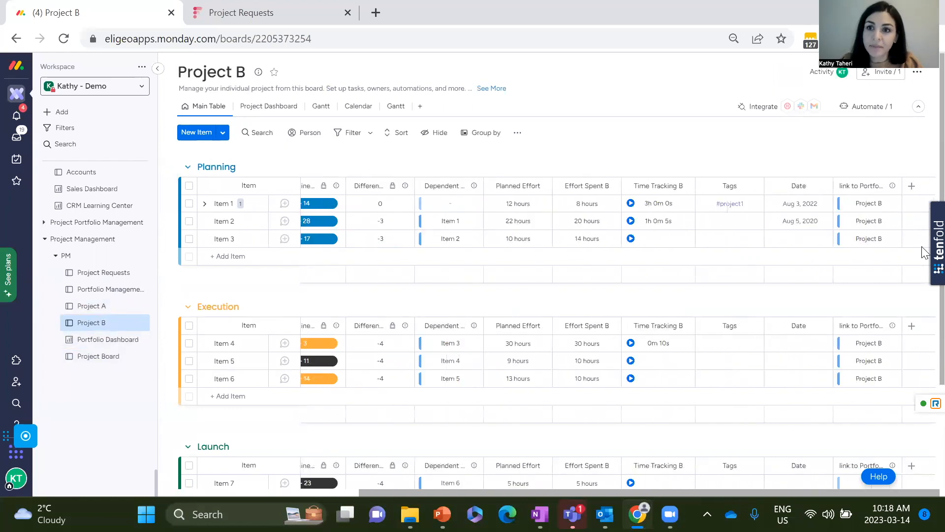
{"action": "left_click", "coordinate": [912, 186]}
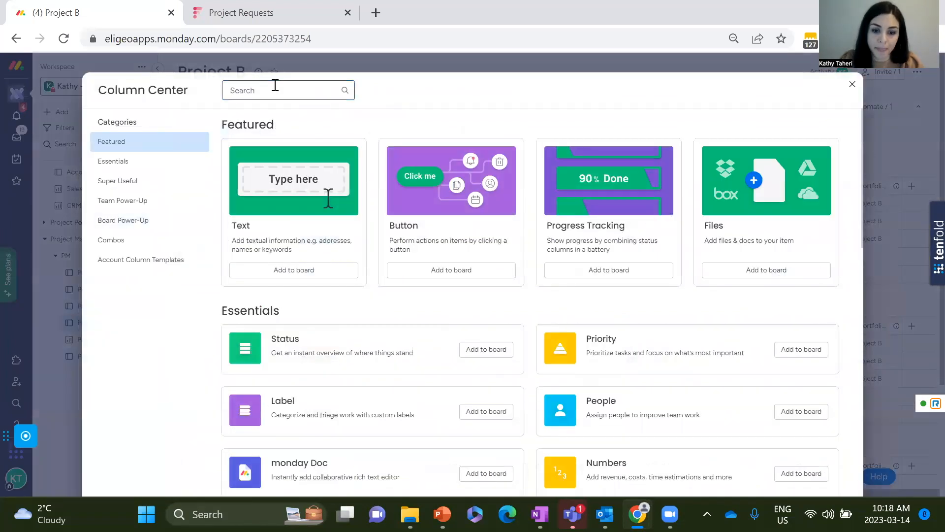
{"action": "type", "text": "mirr"}
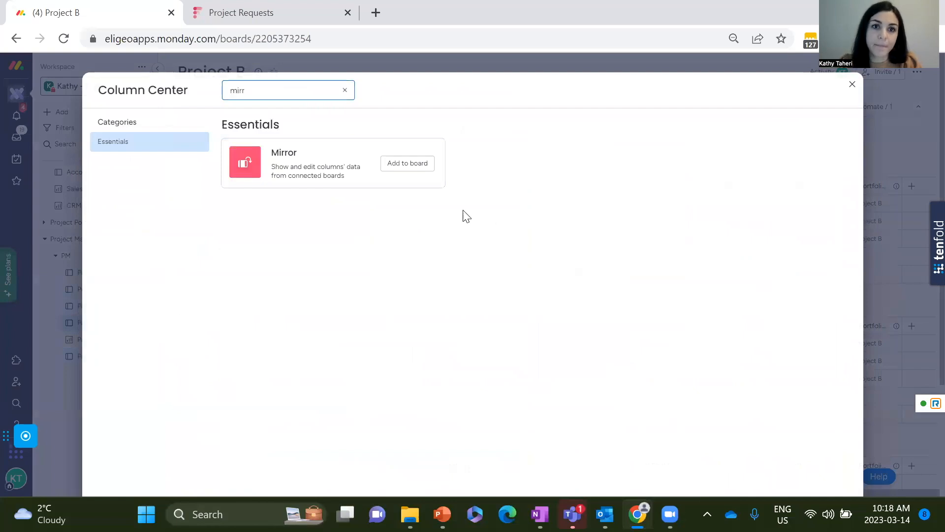
{"action": "left_click", "coordinate": [425, 163]}
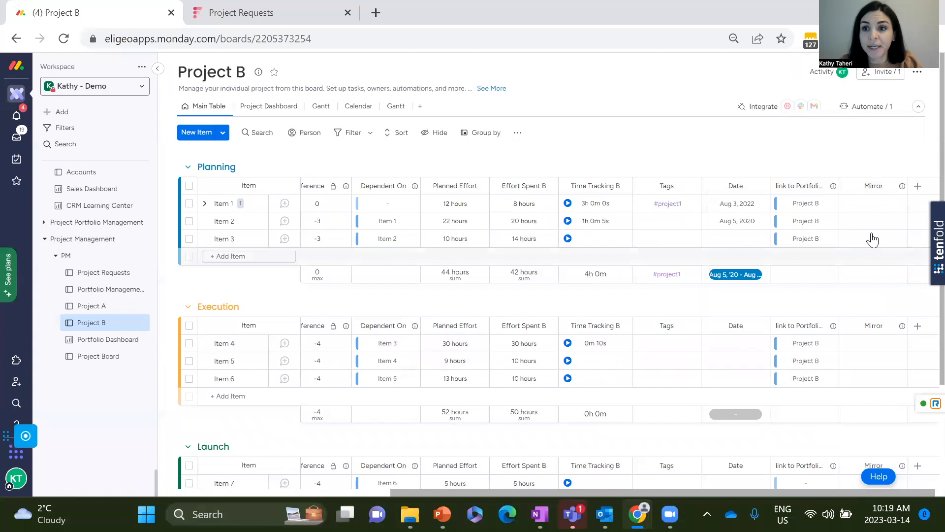
Customize Project B's Mirror column to show Project Manager from Portfolio Management through the link to Portfolio Management column.
{"action": "left_click", "coordinate": [899, 186]}
{"action": "mouse_move", "coordinate": [890, 207]}
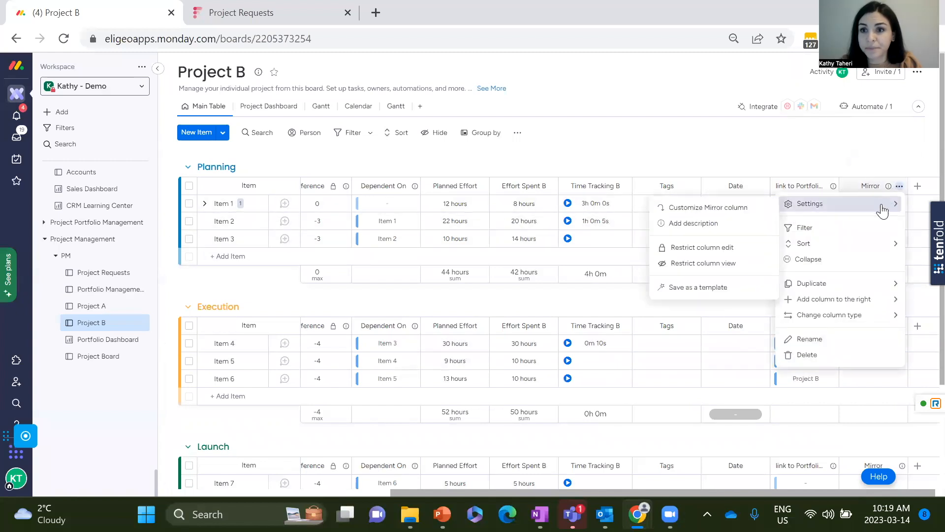
{"action": "left_click", "coordinate": [728, 205]}
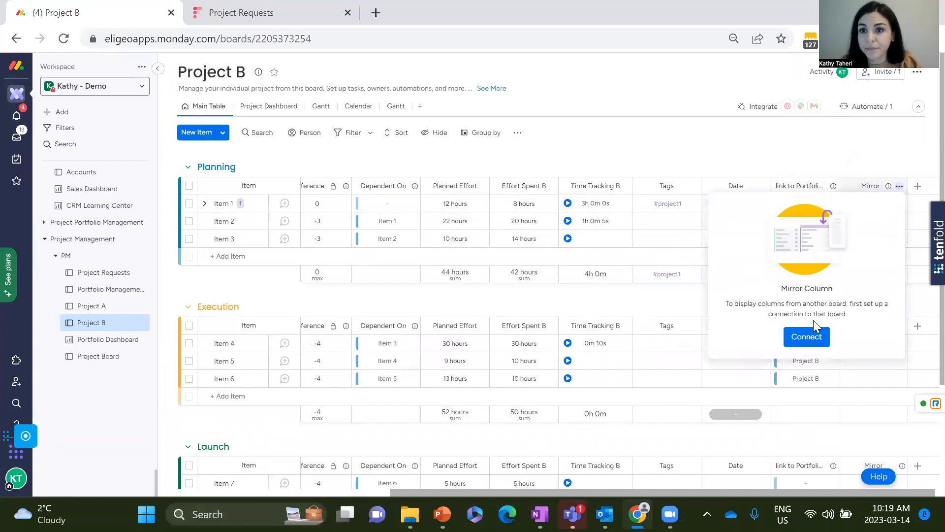
{"action": "left_click", "coordinate": [807, 336]}
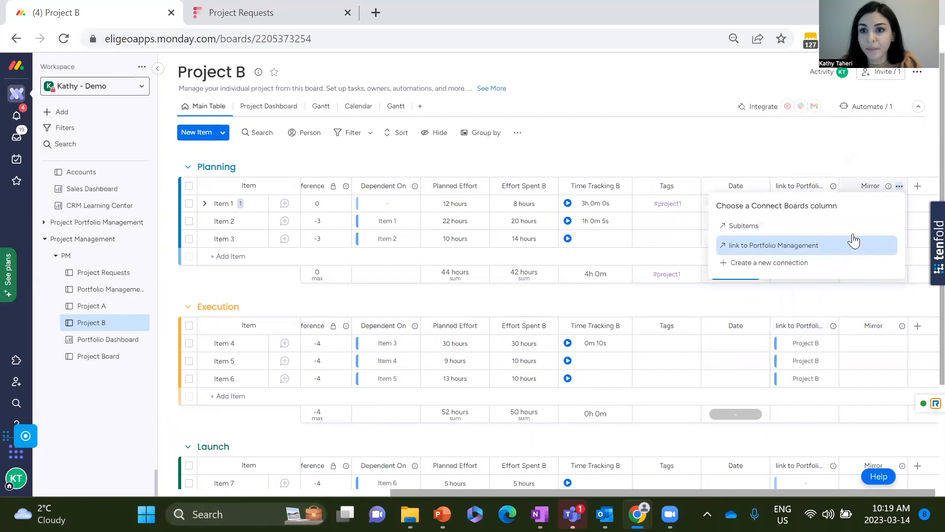
{"action": "left_click", "coordinate": [879, 243]}
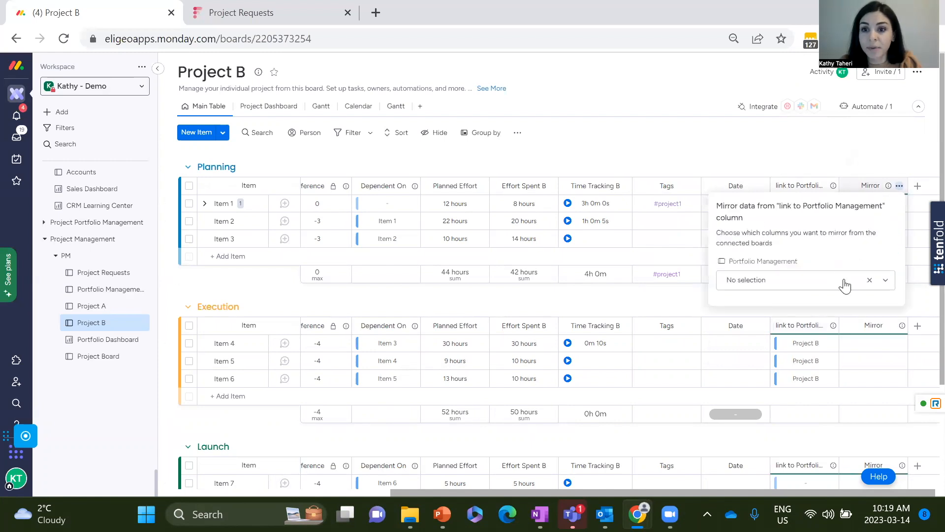
{"action": "left_click", "coordinate": [845, 282]}
{"action": "left_click", "coordinate": [819, 344]}
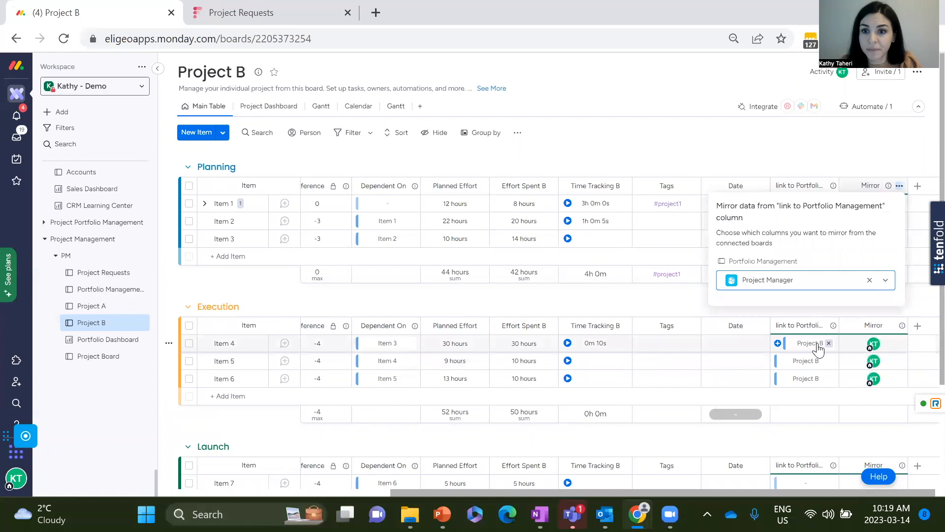
{"action": "left_click", "coordinate": [879, 154]}
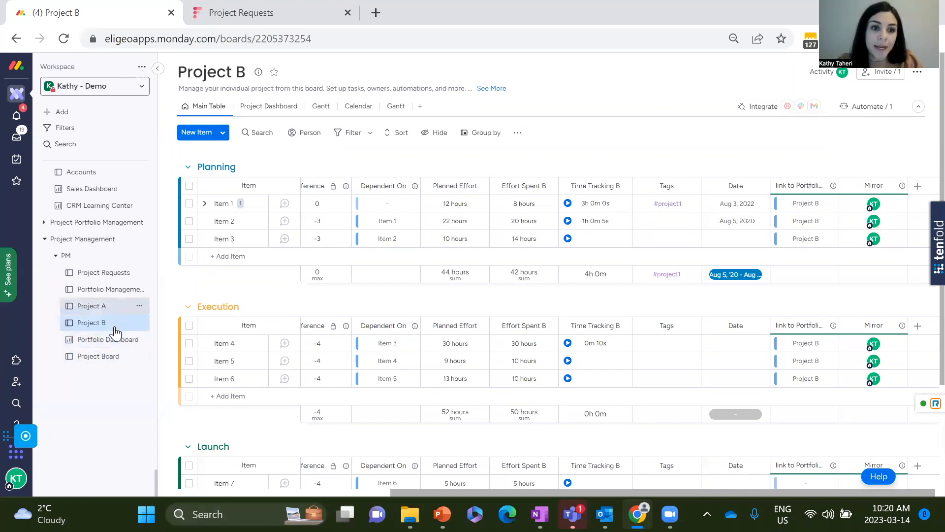
Open the Portfolio Dashboard and review the options for adding new items to the workspace, including New Dashboard.
{"action": "left_click", "coordinate": [101, 345]}
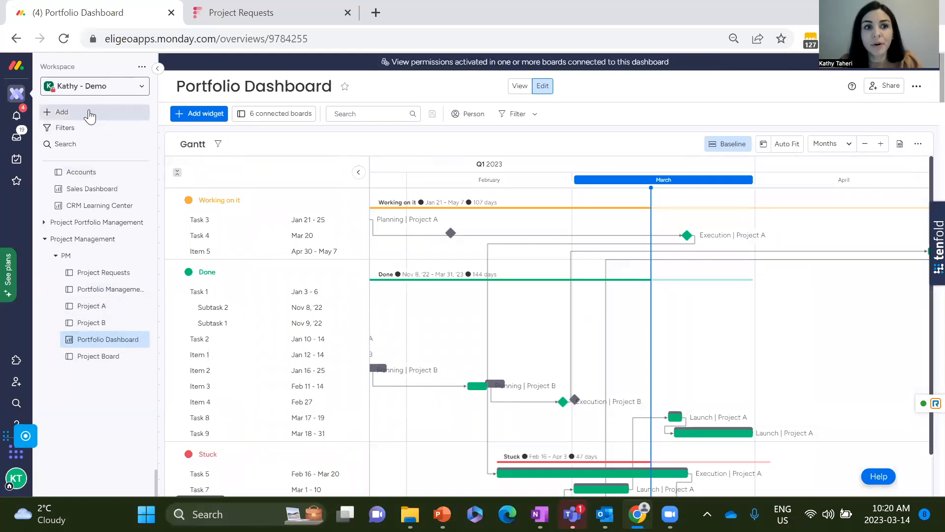
{"action": "left_click", "coordinate": [66, 114]}
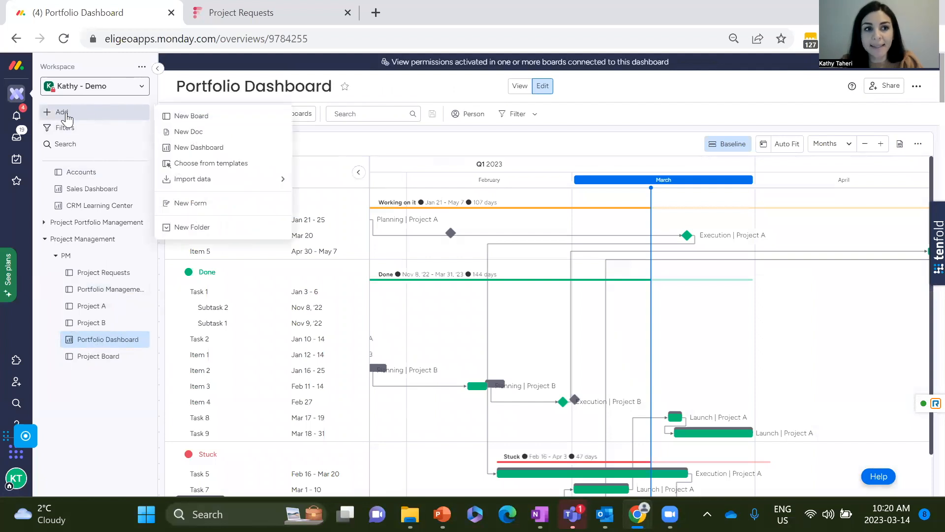
{"action": "mouse_move", "coordinate": [232, 192]}
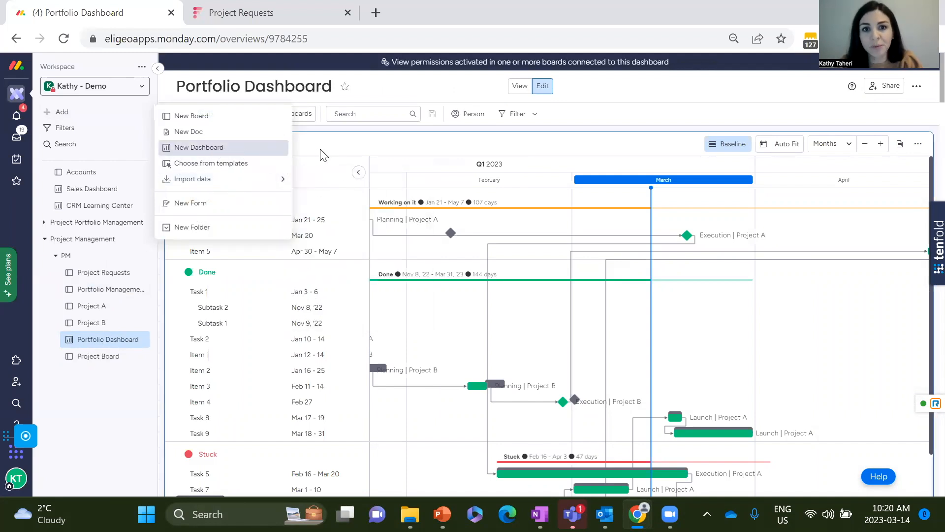
{"action": "left_click", "coordinate": [204, 141]}
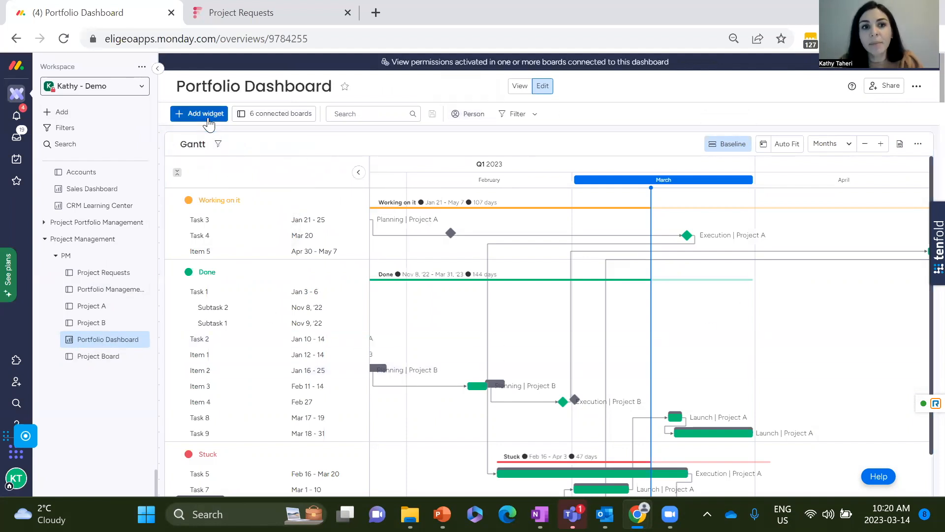
Look through the widgets available for the Portfolio Dashboard in the Widgets Center, adding none.
{"action": "left_click", "coordinate": [211, 118]}
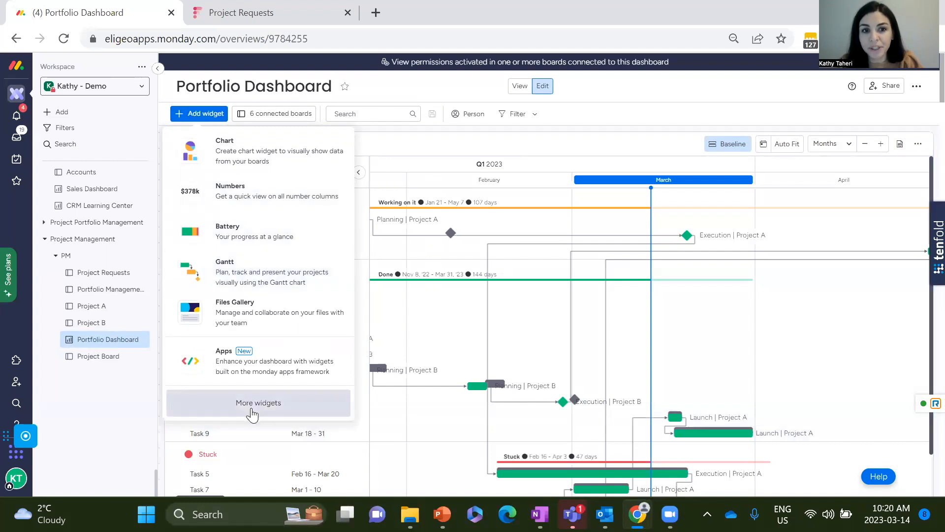
{"action": "left_click", "coordinate": [252, 408]}
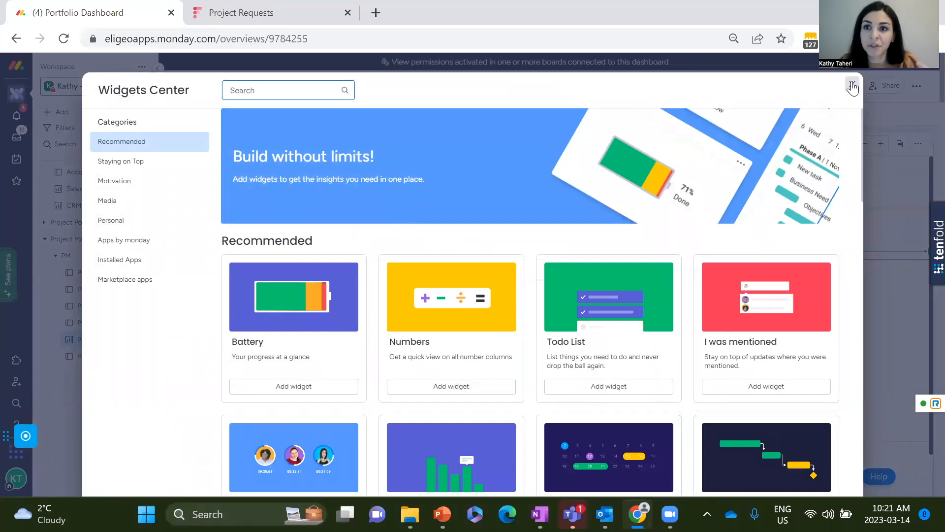
{"action": "left_click", "coordinate": [850, 85]}
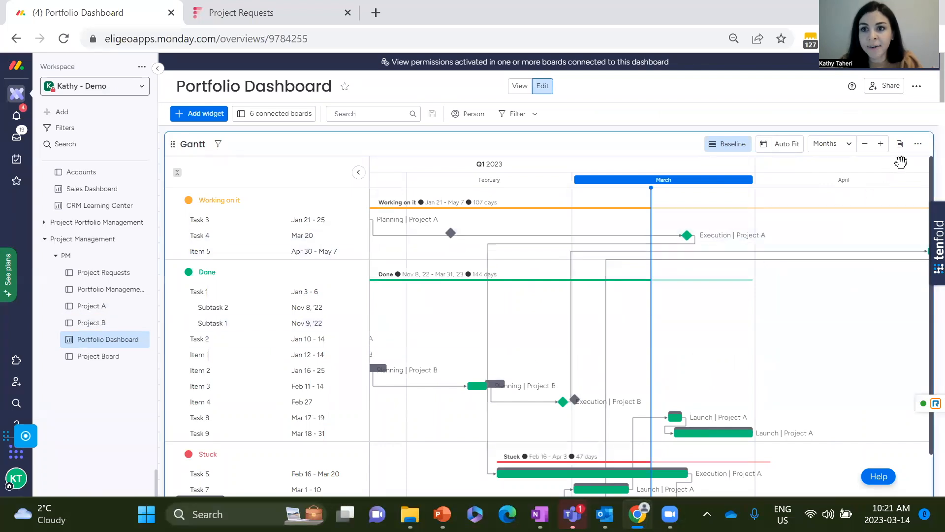
Show the Gantt widget in full screen and review the timeline columns chosen in its settings.
{"action": "left_click", "coordinate": [917, 144]}
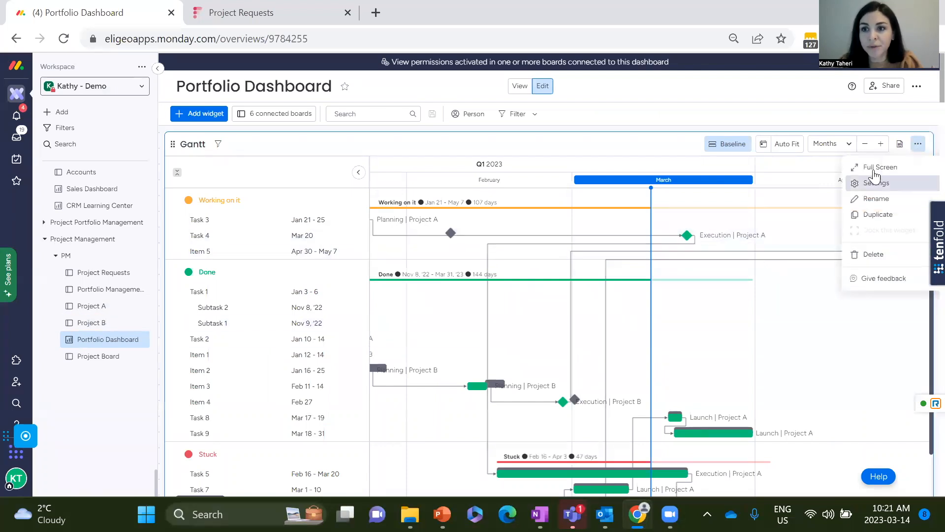
{"action": "left_click", "coordinate": [874, 167]}
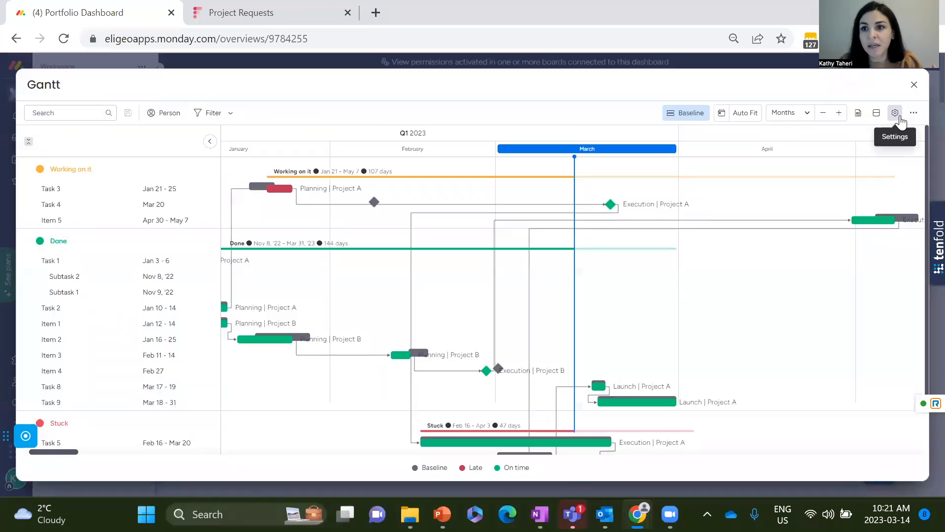
{"action": "left_click", "coordinate": [896, 115]}
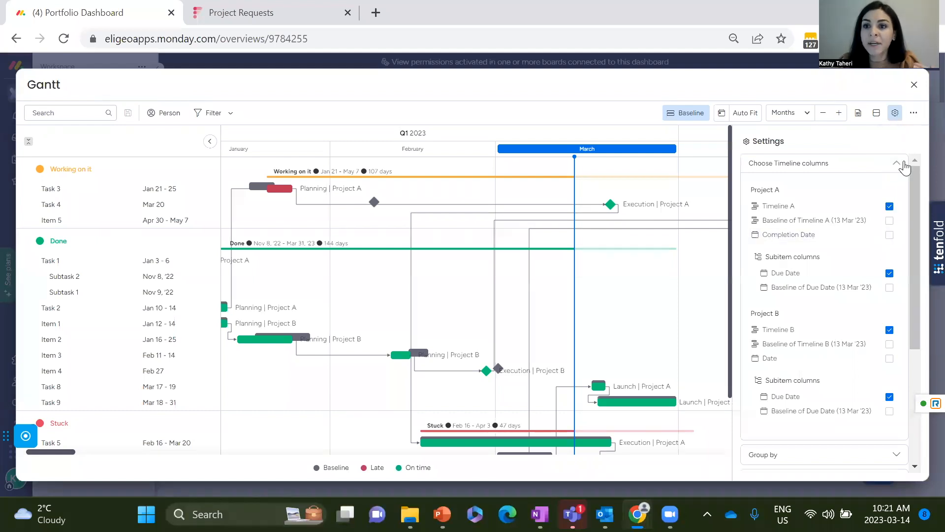
{"action": "left_click", "coordinate": [898, 164]}
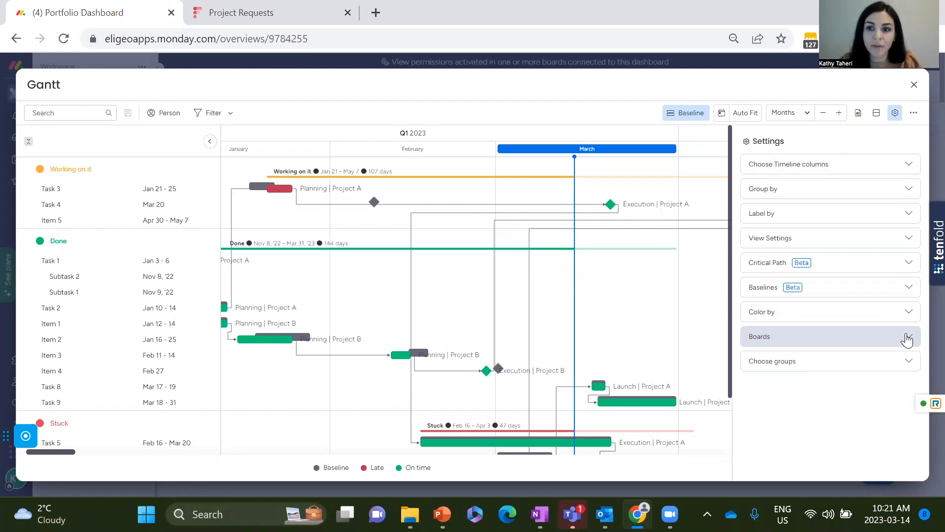
Examine which connected boards are selected for the Gantt widget.
{"action": "left_click", "coordinate": [908, 339]}
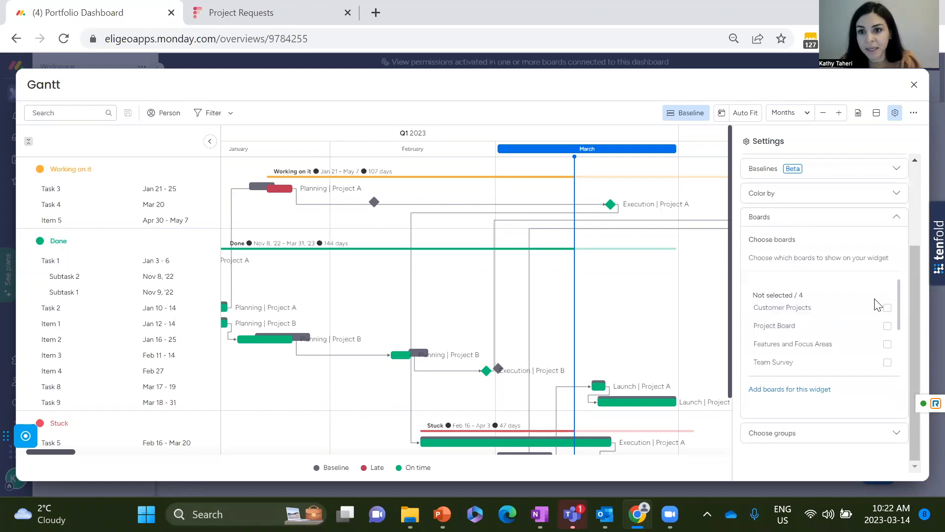
{"action": "scroll", "coordinate": [871, 320], "scroll_direction": "down", "scroll_amount": 2}
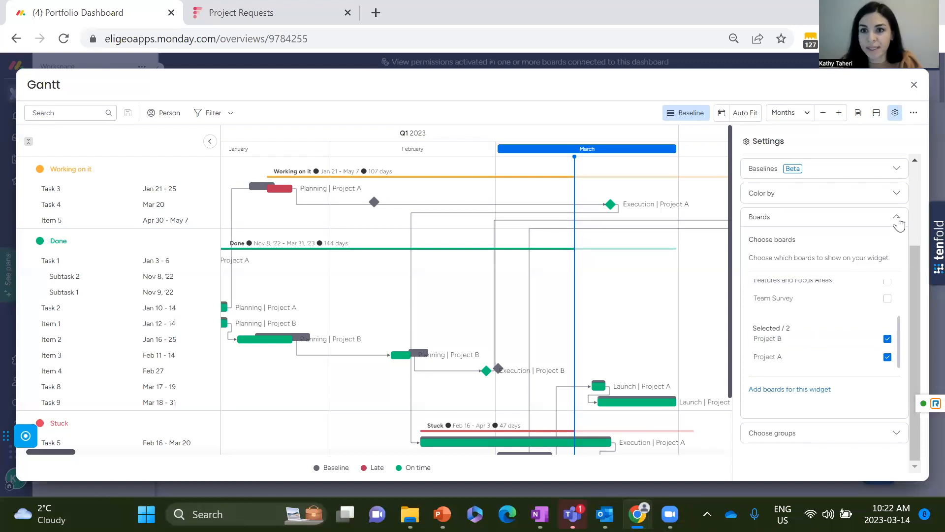
{"action": "left_click", "coordinate": [898, 220]}
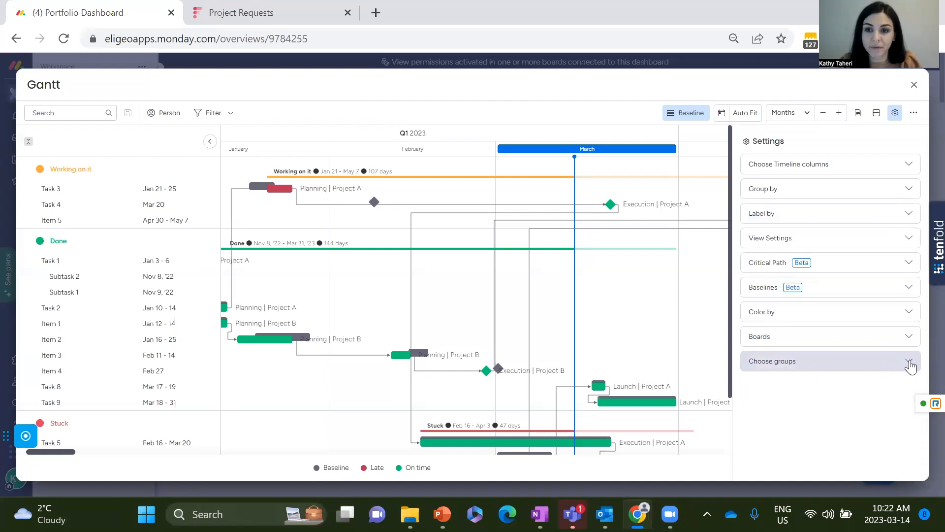
Limit the Gantt widget to the Planning group of both Project A and Project B.
{"action": "left_click", "coordinate": [910, 363]}
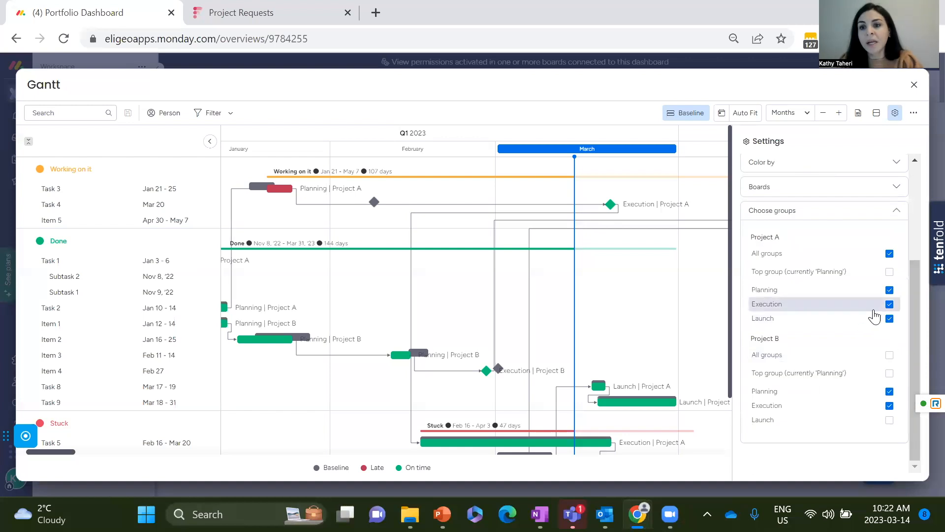
{"action": "left_click", "coordinate": [890, 254]}
{"action": "left_click", "coordinate": [890, 291]}
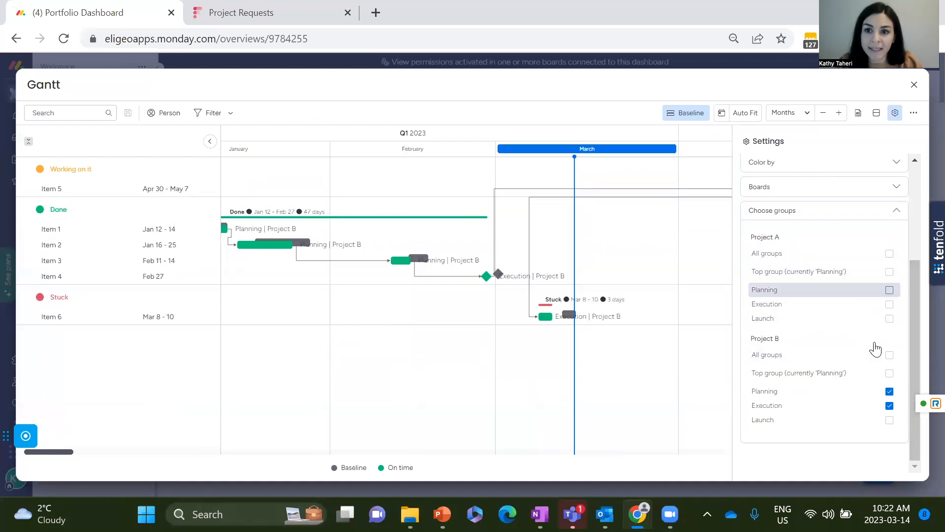
{"action": "left_click", "coordinate": [890, 404]}
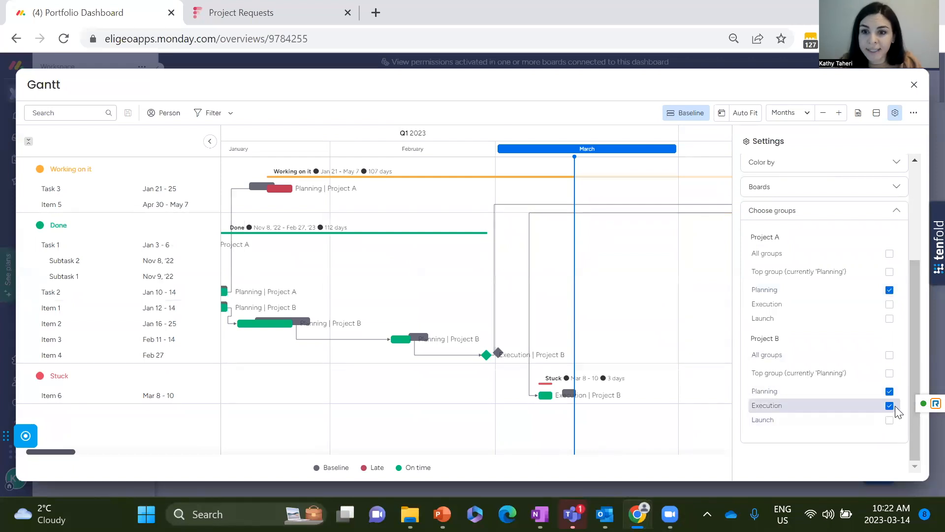
{"action": "left_click", "coordinate": [889, 407]}
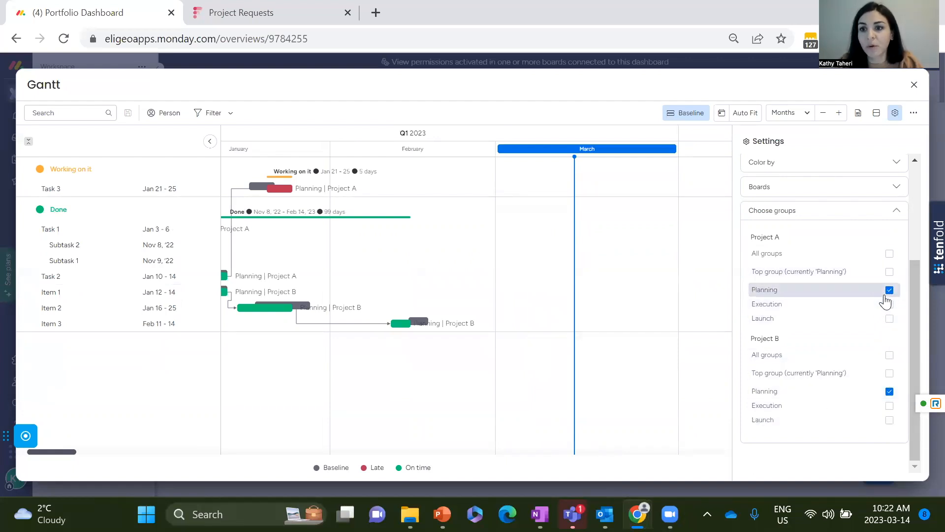
Include all groups of Project A and Project B in the Gantt widget.
{"action": "left_click", "coordinate": [890, 256]}
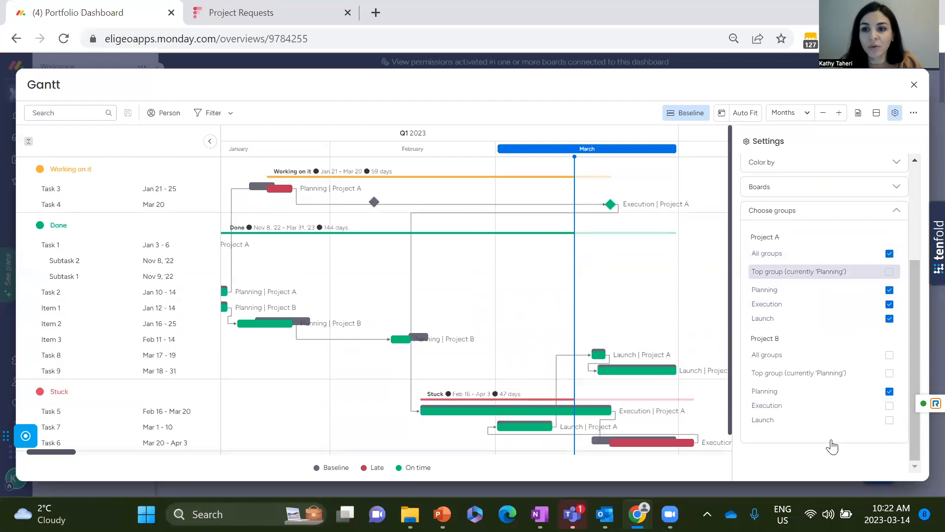
{"action": "left_click", "coordinate": [890, 355]}
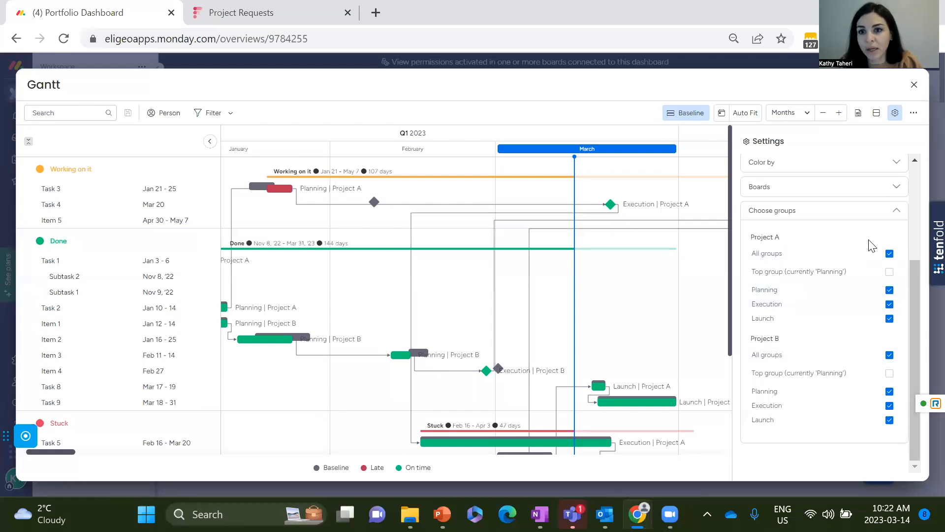
{"action": "left_click", "coordinate": [897, 210]}
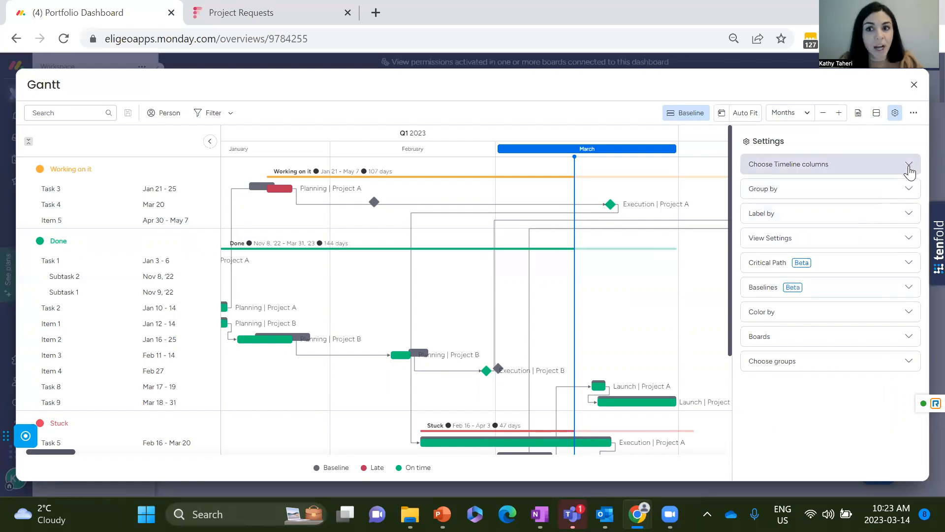
Examine the Gantt widget's timeline columns, its Group by settings and the tasks listed under each status.
{"action": "left_click", "coordinate": [910, 170]}
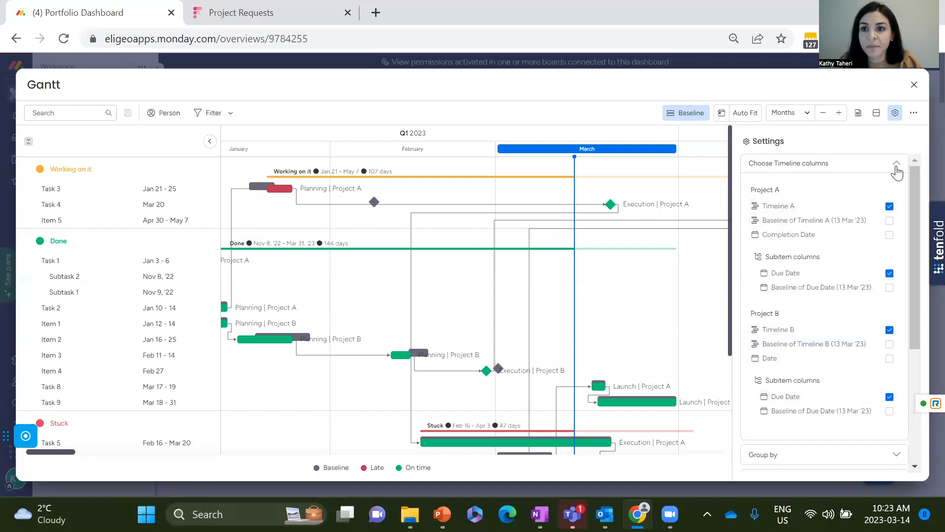
{"action": "left_click", "coordinate": [897, 164]}
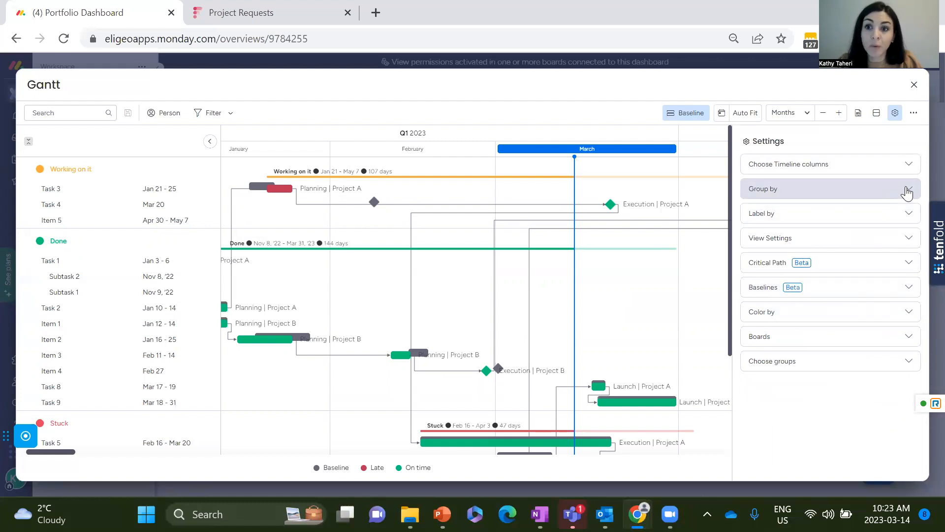
{"action": "left_click", "coordinate": [907, 193]}
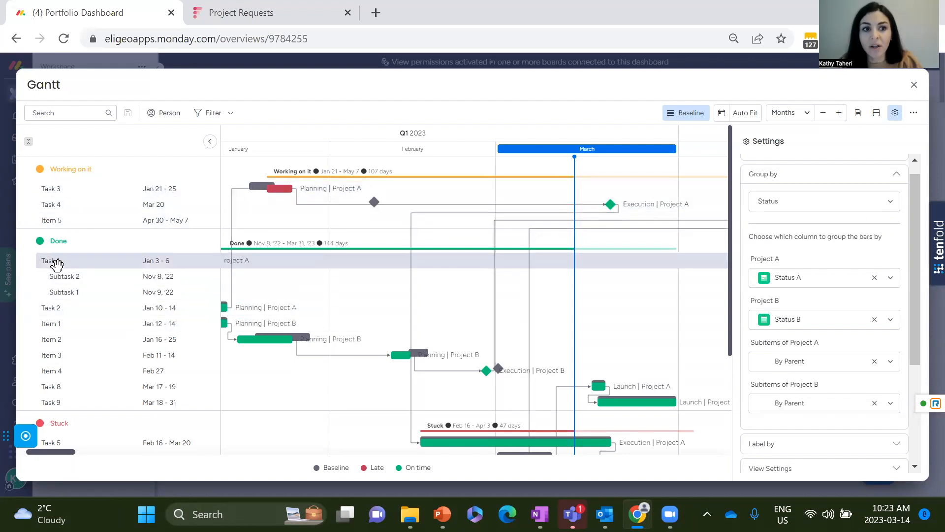
{"action": "scroll", "coordinate": [143, 308], "scroll_direction": "down", "scroll_amount": 2}
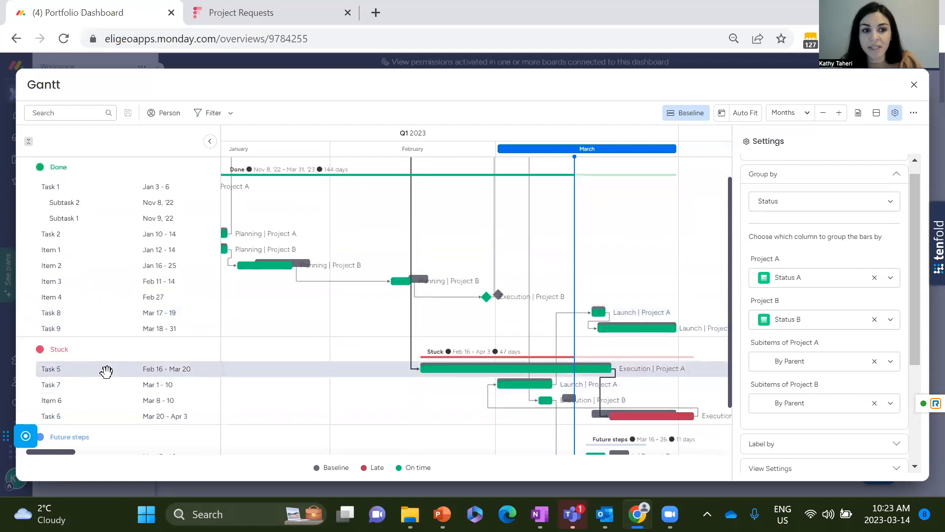
{"action": "scroll", "coordinate": [105, 374], "scroll_direction": "down", "scroll_amount": 2}
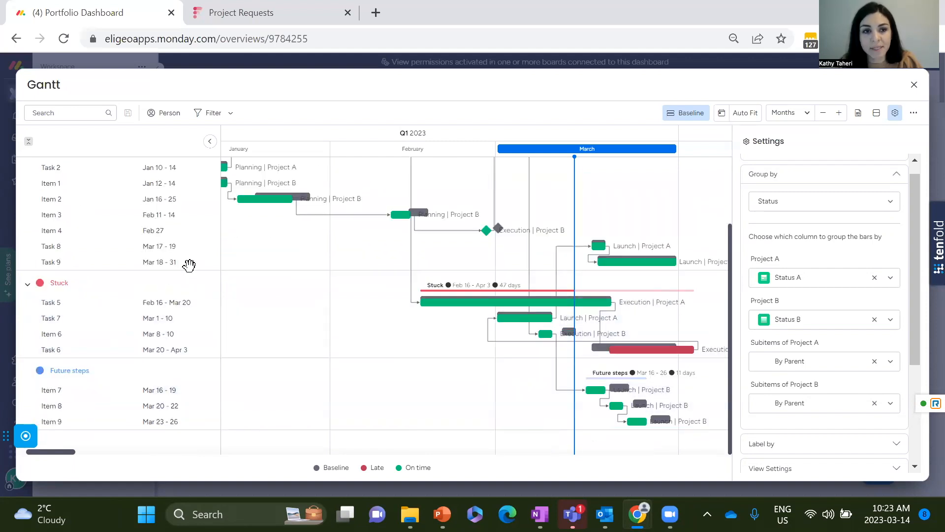
{"action": "scroll", "coordinate": [188, 252], "scroll_direction": "up", "scroll_amount": 4}
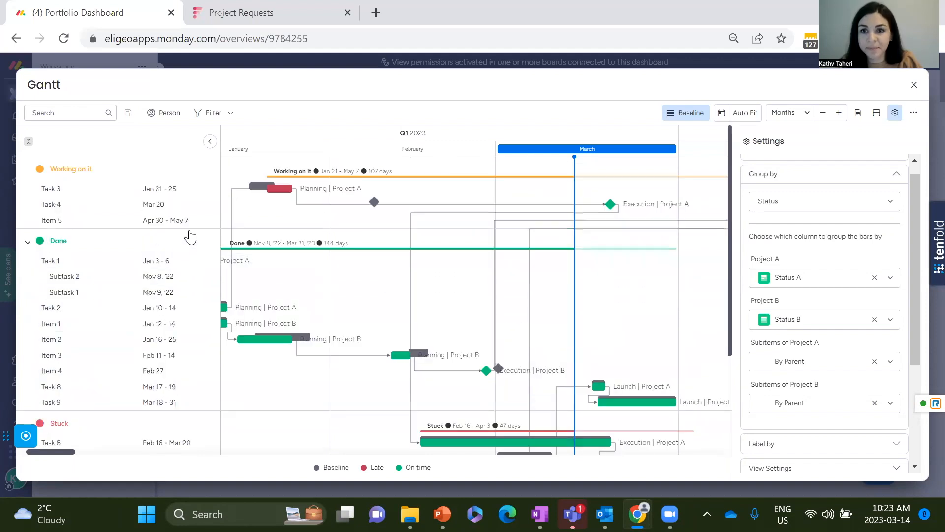
Try grouping the Gantt bars by People and by Boards.
{"action": "left_click", "coordinate": [868, 202]}
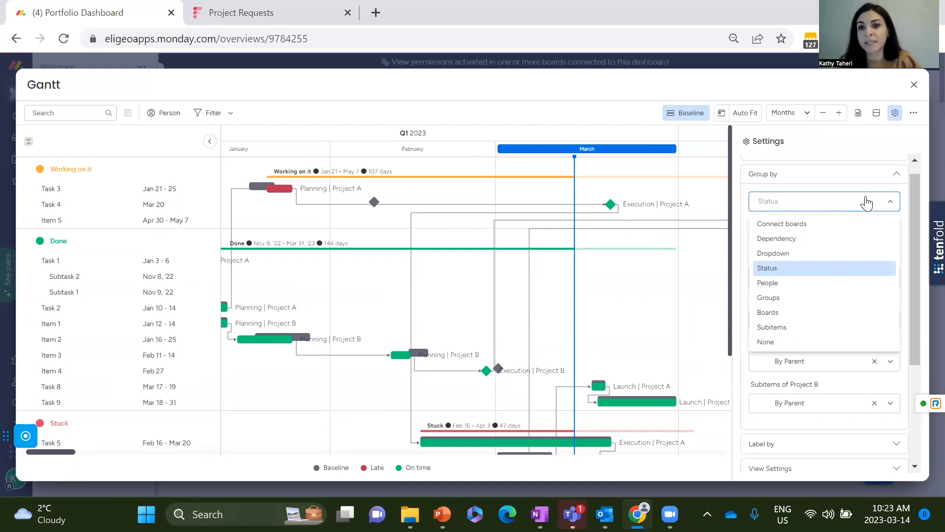
{"action": "left_click", "coordinate": [825, 283]}
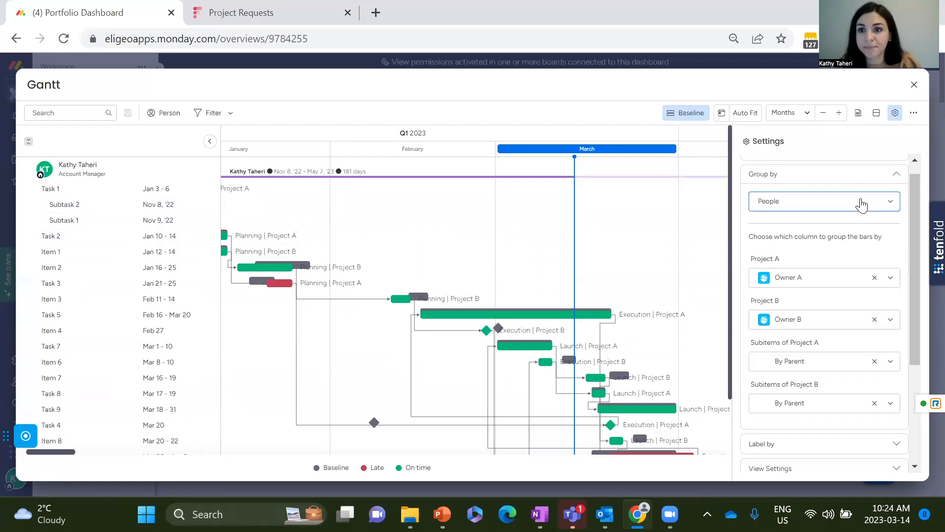
{"action": "left_click", "coordinate": [861, 204]}
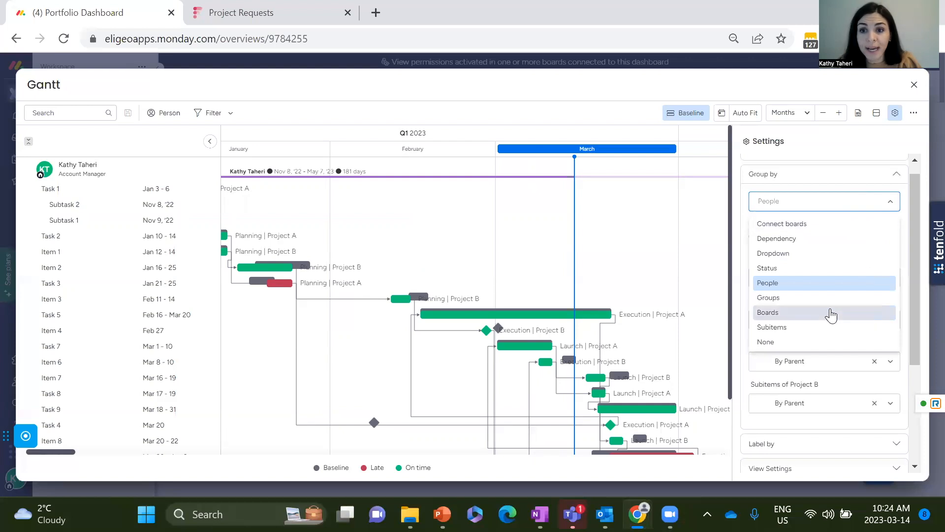
{"action": "left_click", "coordinate": [830, 313]}
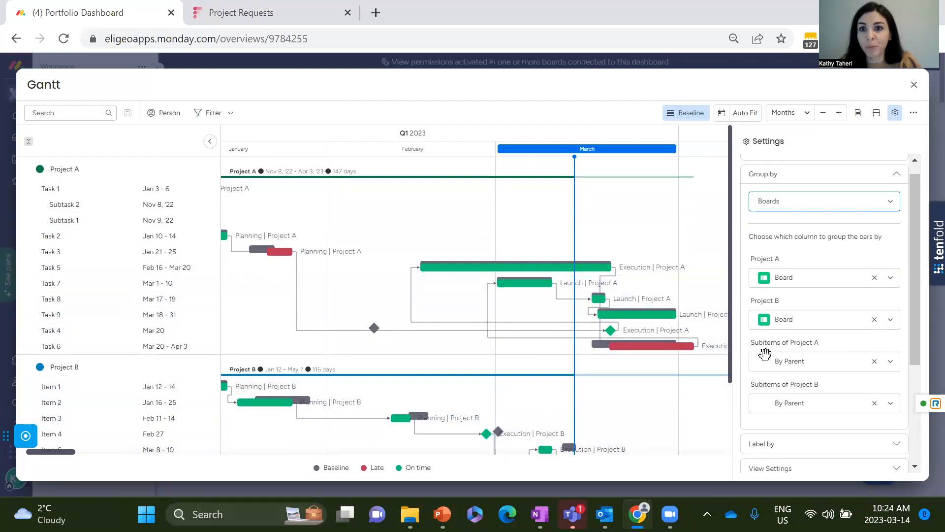
Group the Gantt bars by Status and open the Label by settings.
{"action": "left_click", "coordinate": [870, 214]}
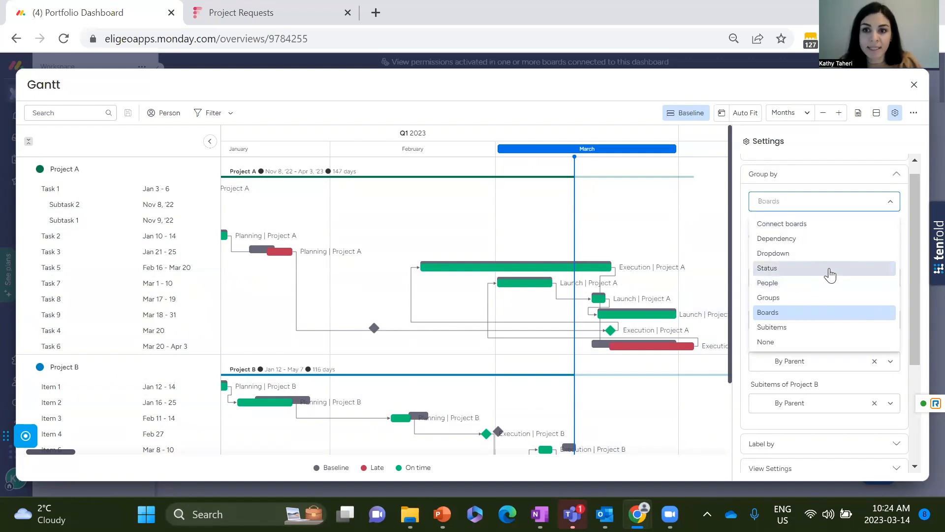
{"action": "left_click", "coordinate": [830, 275]}
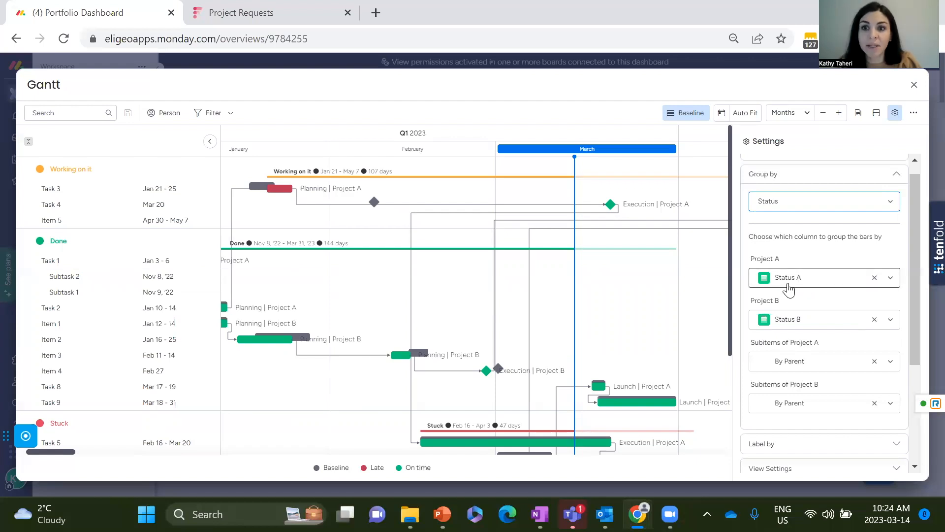
{"action": "left_click", "coordinate": [897, 178]}
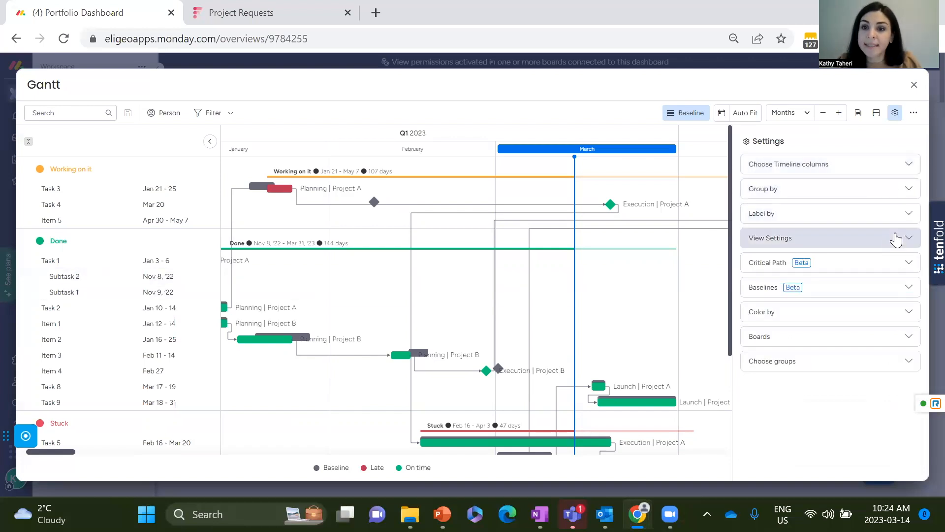
{"action": "left_click", "coordinate": [908, 215]}
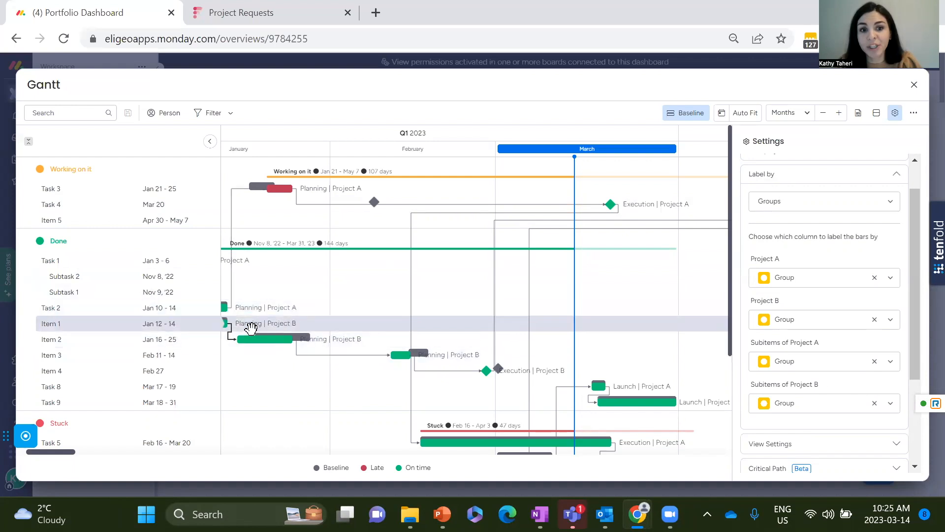
Try labelling the Gantt bars by People and return the labels to Groups.
{"action": "left_click", "coordinate": [865, 215]}
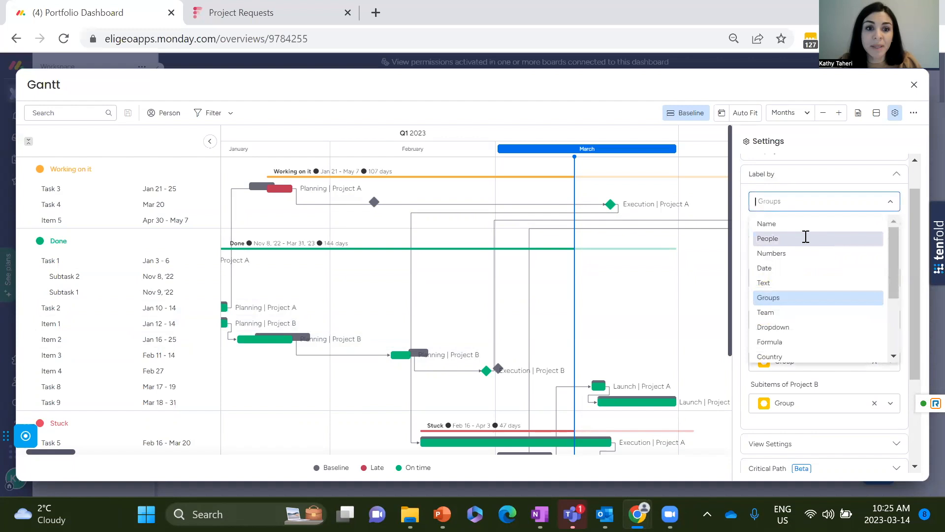
{"action": "key", "text": "Return"}
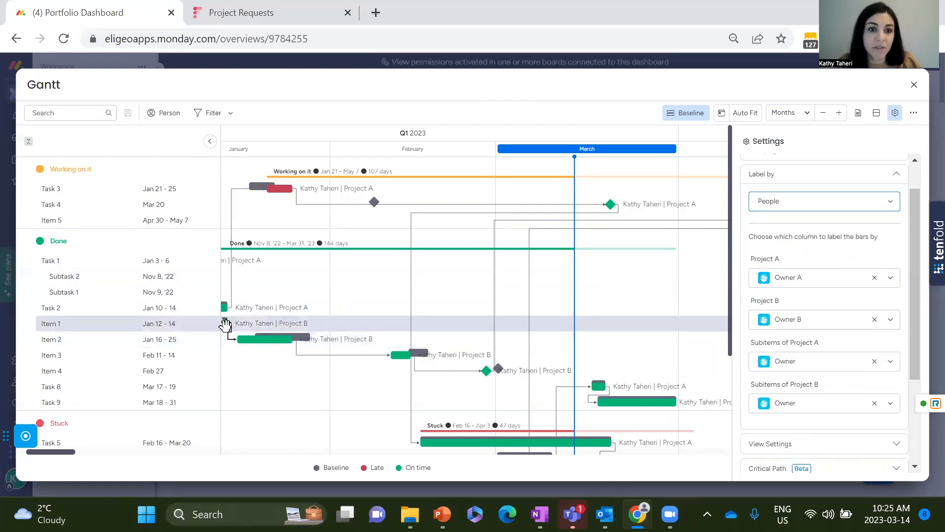
{"action": "left_click", "coordinate": [847, 206]}
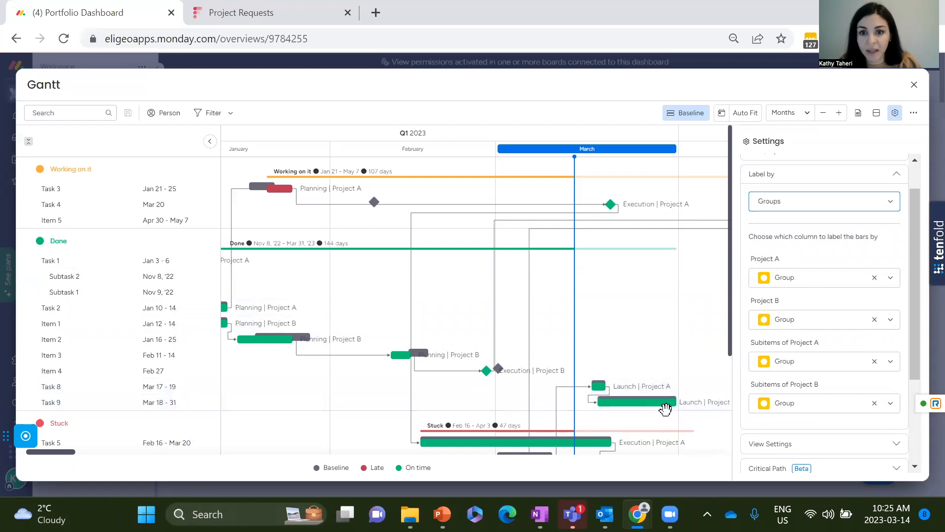
{"action": "left_click", "coordinate": [895, 179]}
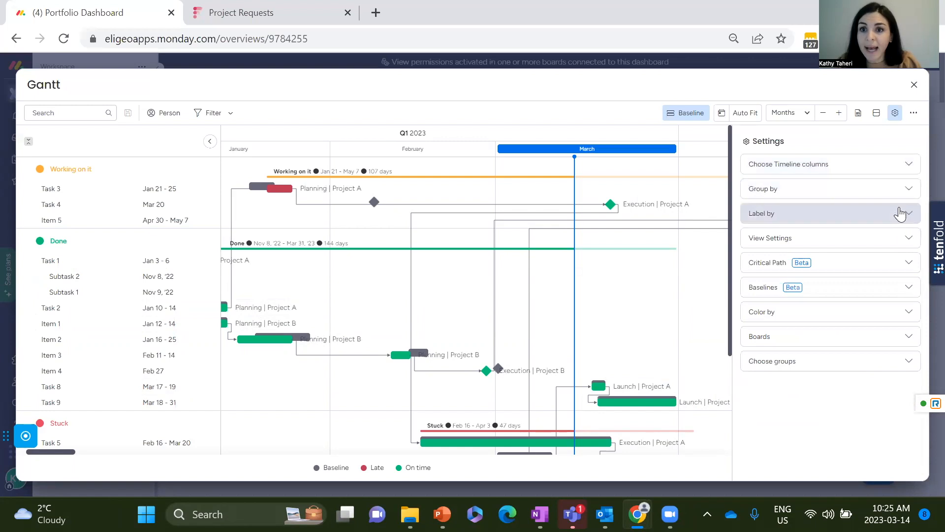
Try hiding the Gantt's dependencies, group summary, today indication and weekends one at a time, switching each back on.
{"action": "left_click", "coordinate": [907, 241]}
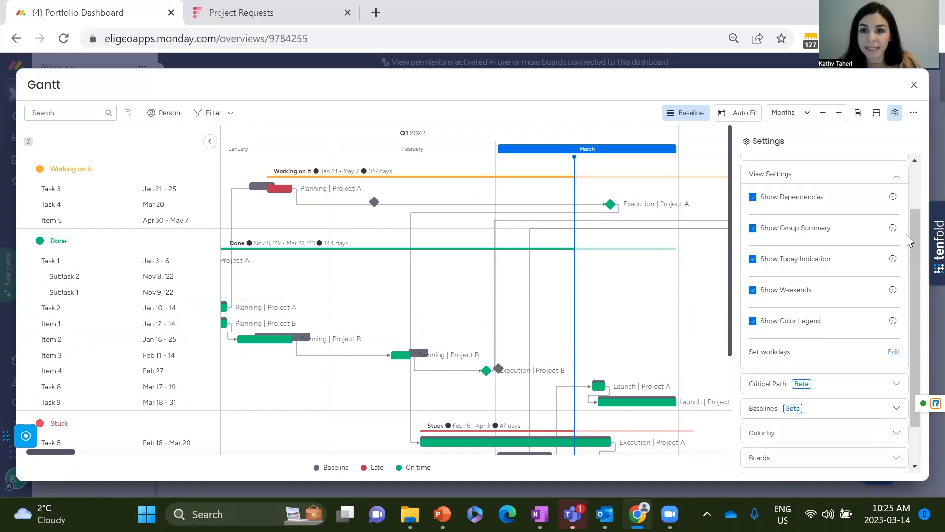
{"action": "left_click", "coordinate": [753, 198]}
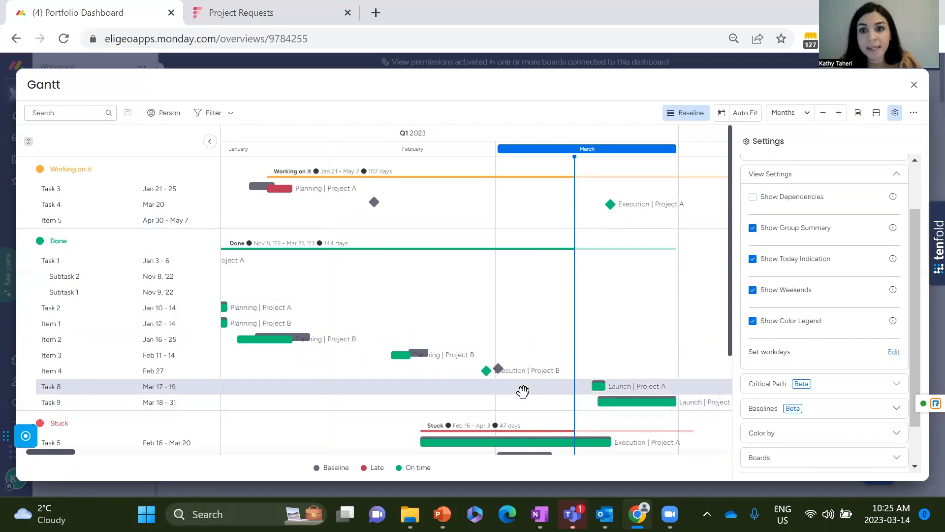
{"action": "left_click", "coordinate": [754, 199]}
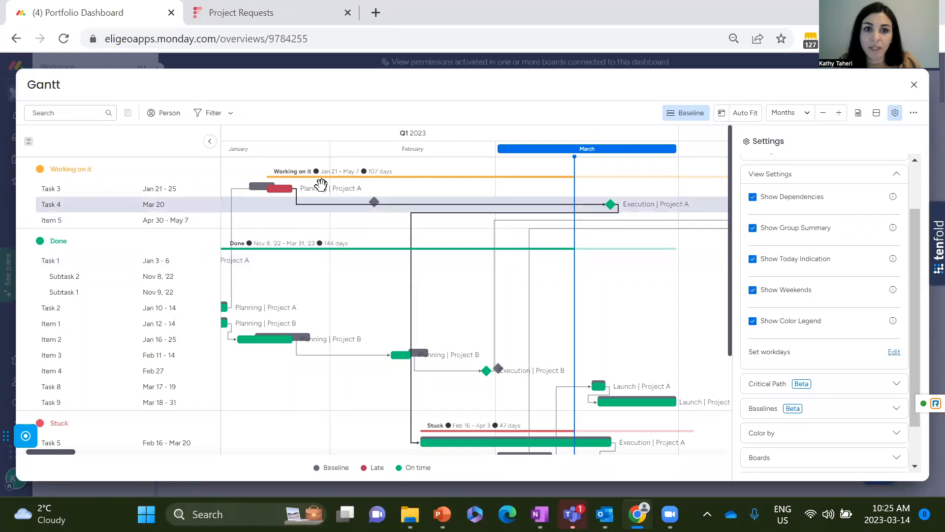
{"action": "left_click", "coordinate": [753, 229]}
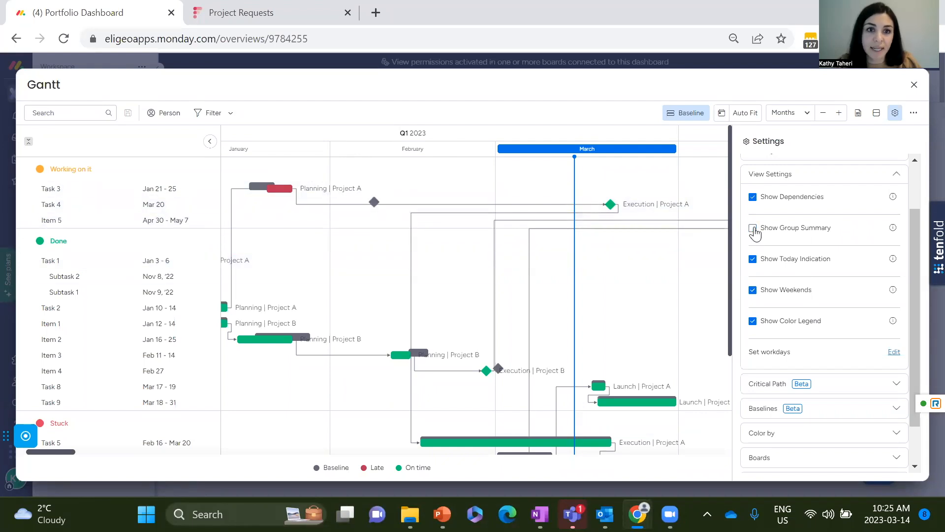
{"action": "left_click", "coordinate": [753, 229]}
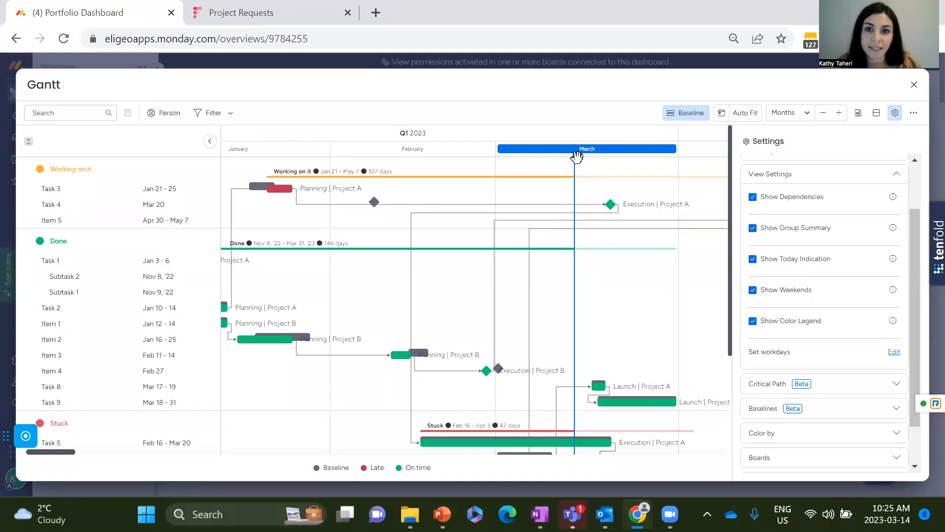
{"action": "left_click", "coordinate": [752, 260]}
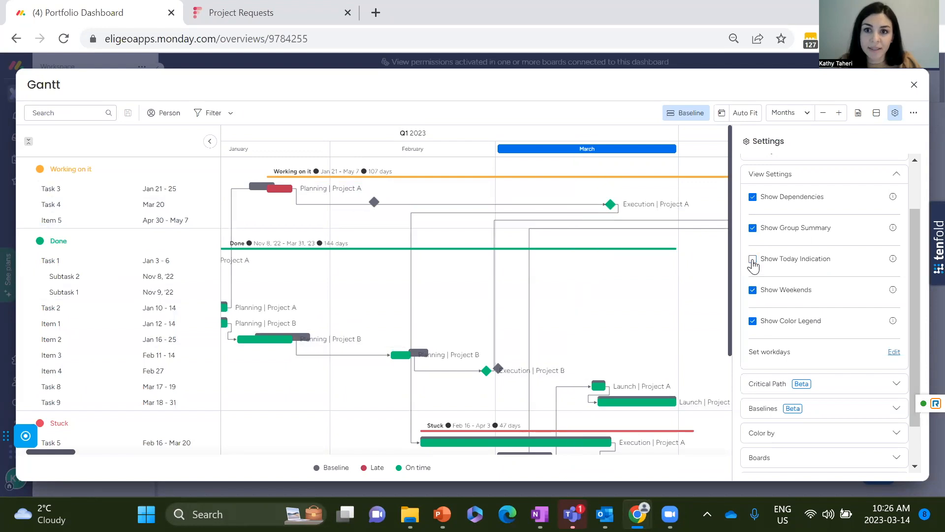
{"action": "left_click", "coordinate": [753, 261]}
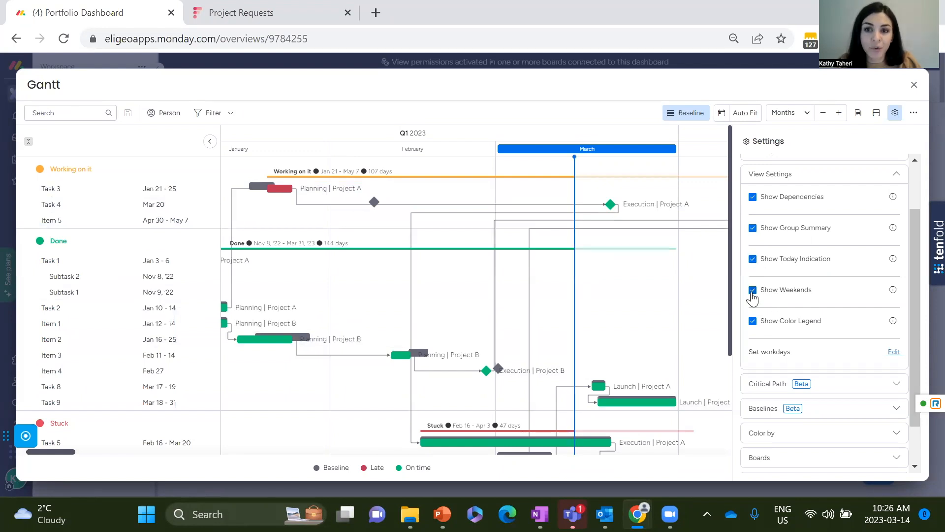
{"action": "left_click", "coordinate": [753, 291]}
{"action": "left_click", "coordinate": [752, 293]}
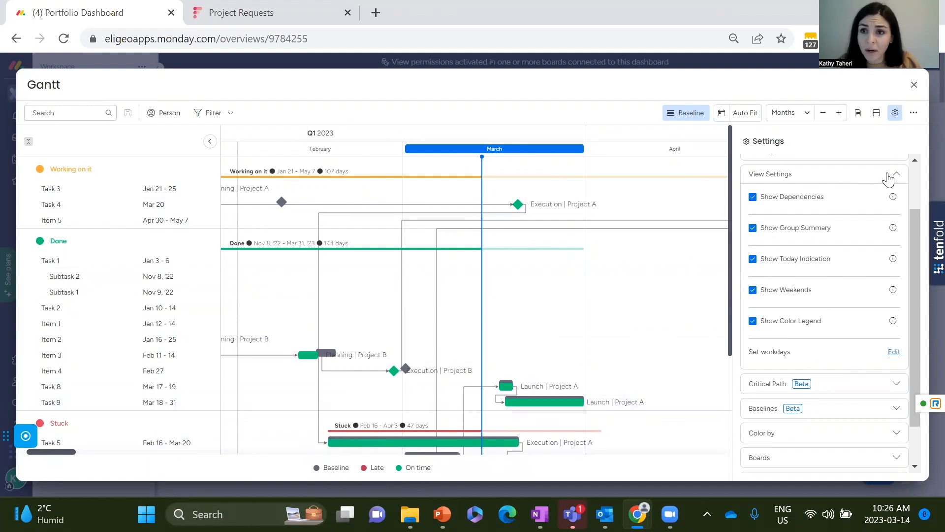
{"action": "left_click", "coordinate": [896, 179]}
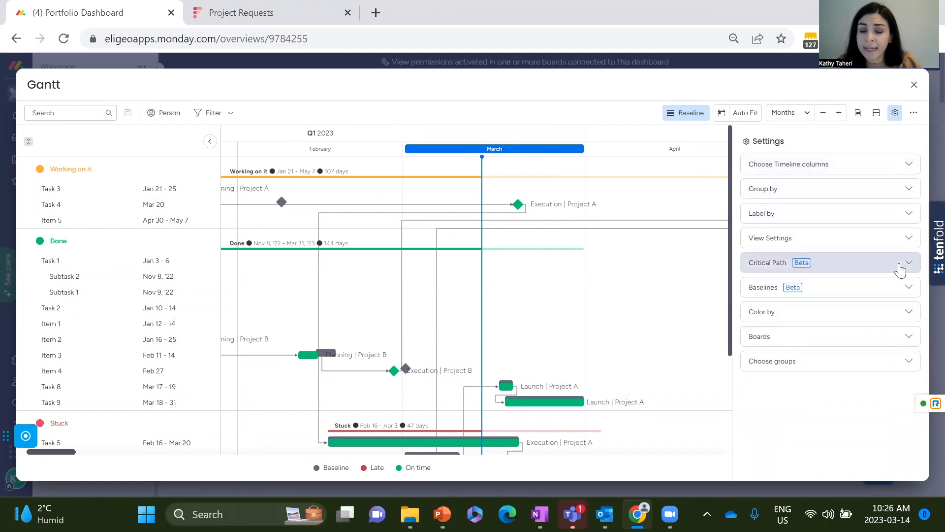
Select Show critical path in the Gantt widget's Critical Path settings.
{"action": "left_click", "coordinate": [909, 266]}
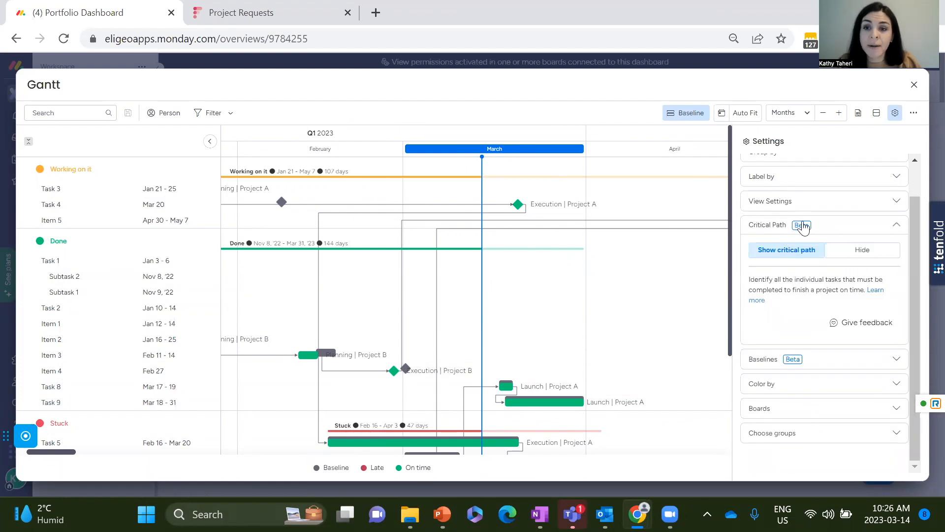
{"action": "left_click", "coordinate": [786, 252]}
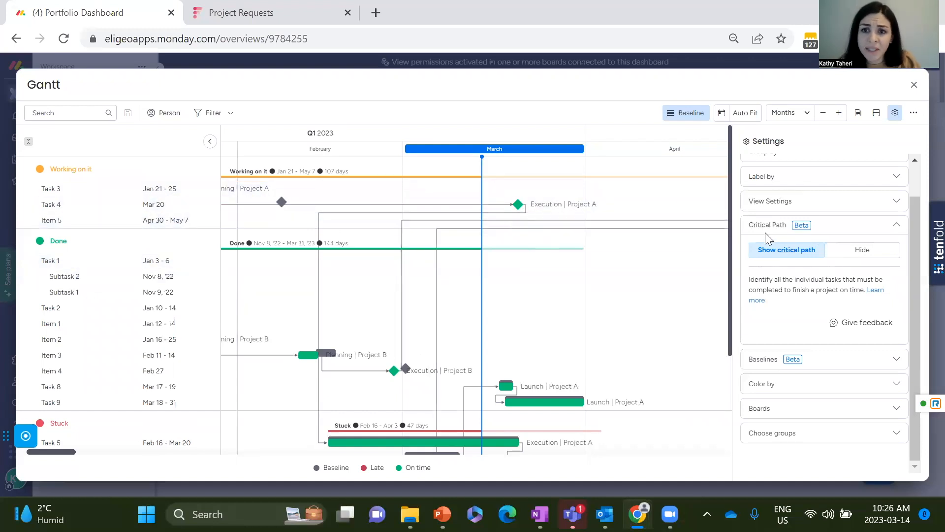
{"action": "left_click", "coordinate": [898, 226]}
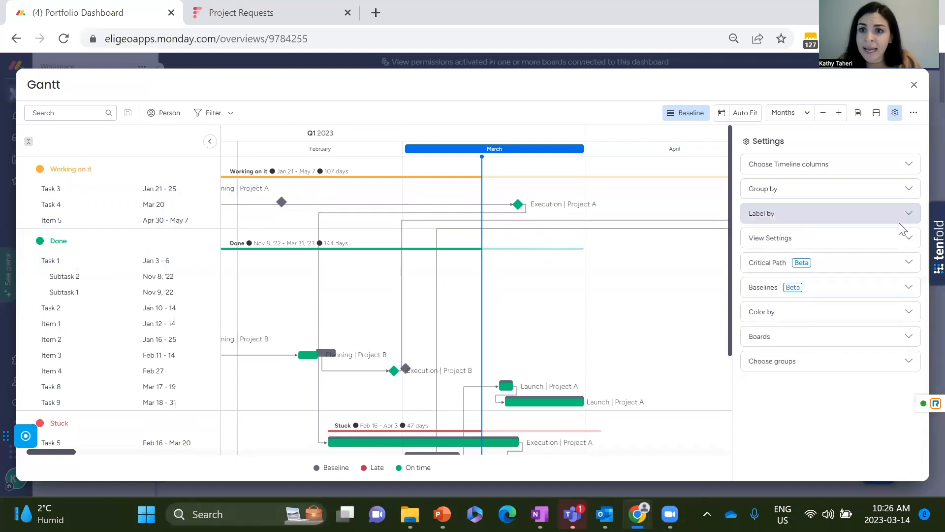
With the Baselines settings open, reschedule Task 9 to Mar 20 - Apr 2 and Task 8 to Mar 20 - 22 on the Gantt.
{"action": "left_click", "coordinate": [846, 291]}
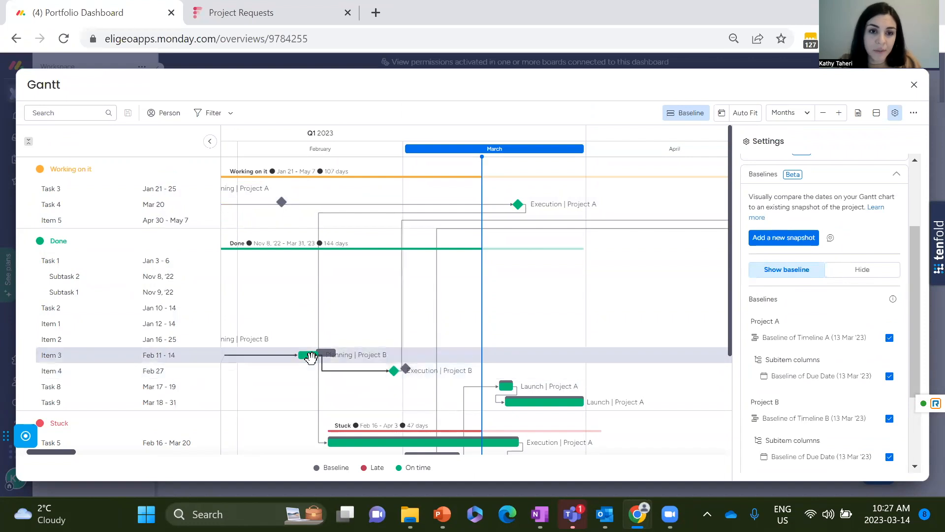
{"action": "scroll", "coordinate": [492, 320], "scroll_direction": "down", "scroll_amount": 3}
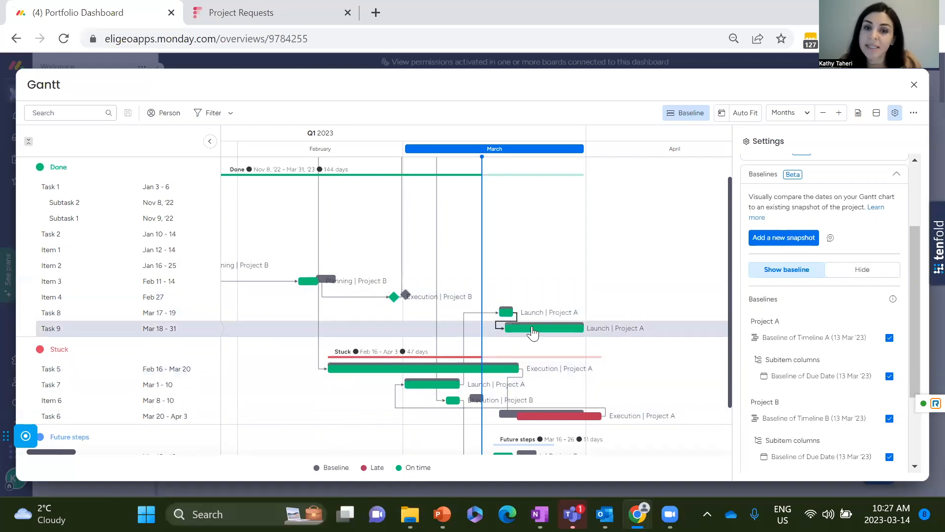
{"action": "left_click_drag", "start_coordinate": [514, 322], "coordinate": [534, 329]}
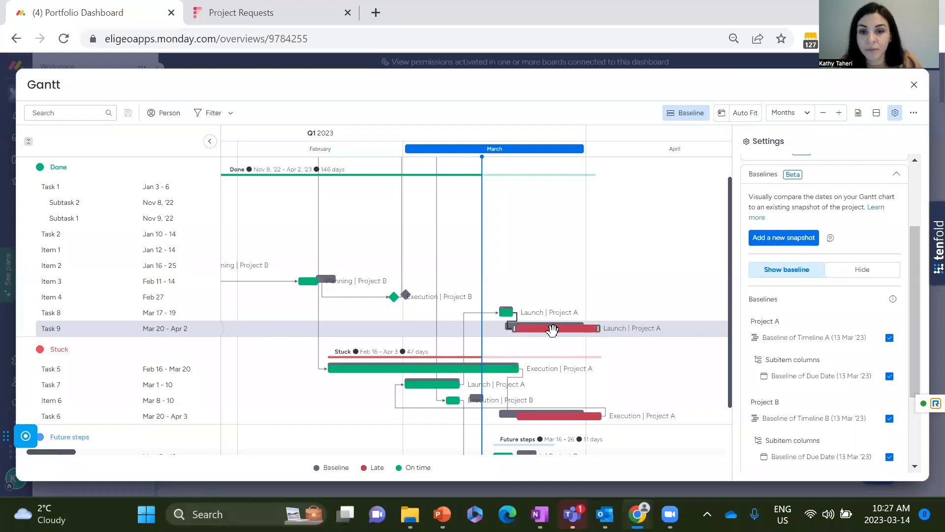
{"action": "left_click_drag", "start_coordinate": [541, 330], "coordinate": [555, 330]}
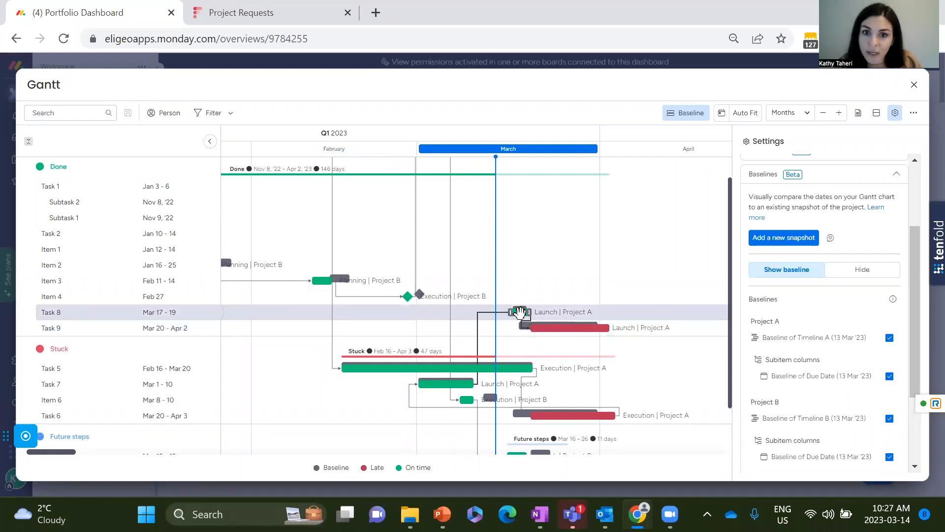
{"action": "left_click_drag", "start_coordinate": [520, 312], "coordinate": [565, 343]}
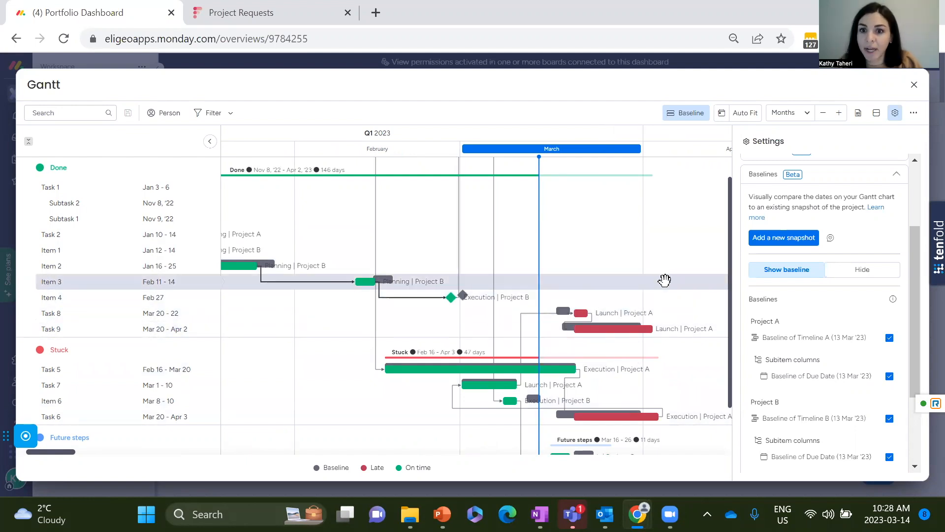
{"action": "scroll", "coordinate": [664, 281], "scroll_direction": "down", "scroll_amount": 1}
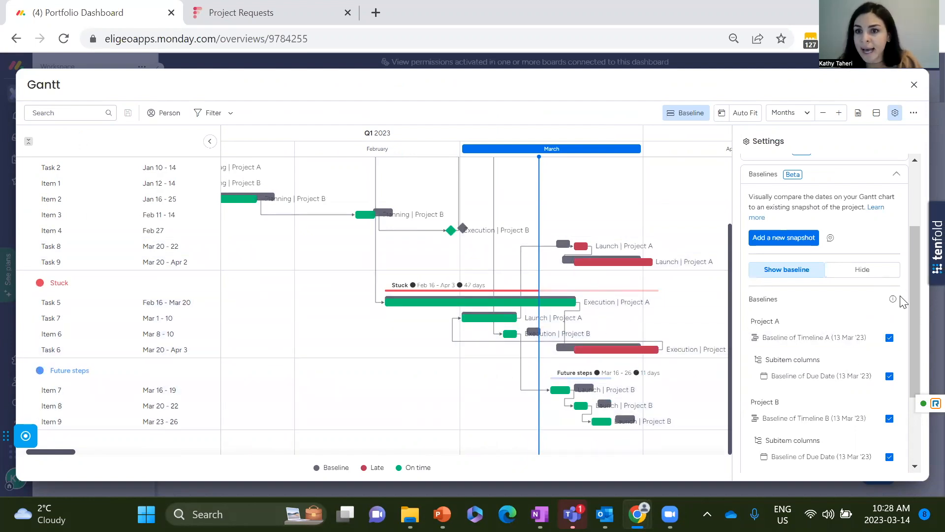
Close the Gantt widget's settings and leave its full-screen view.
{"action": "left_click", "coordinate": [897, 176]}
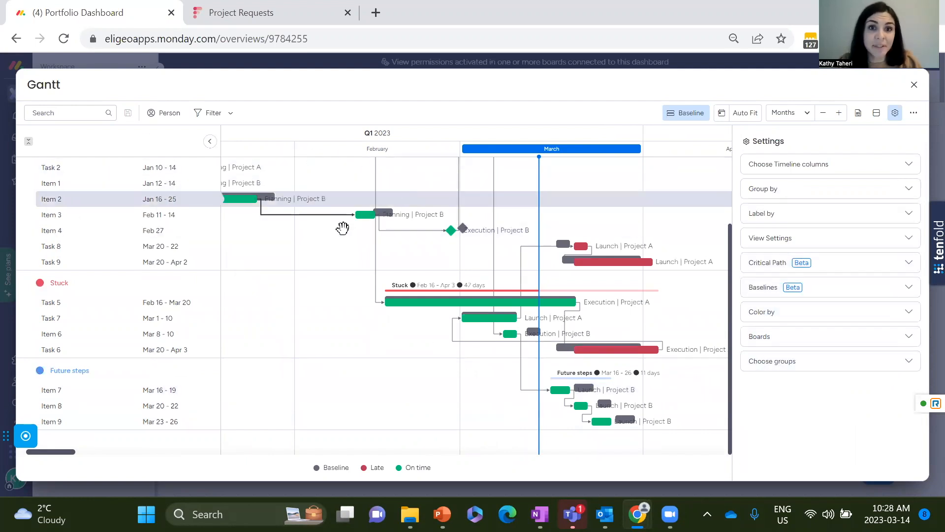
{"action": "left_click", "coordinate": [895, 113]}
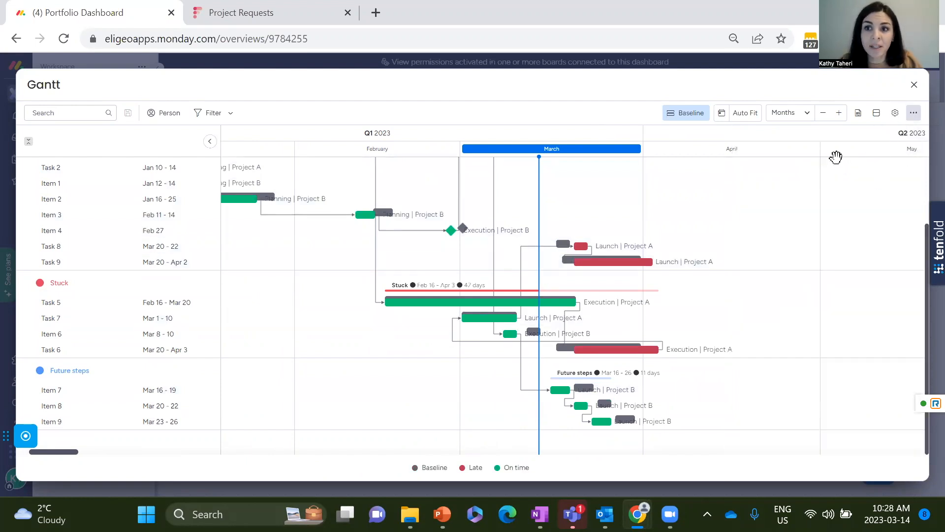
{"action": "left_click", "coordinate": [808, 118]}
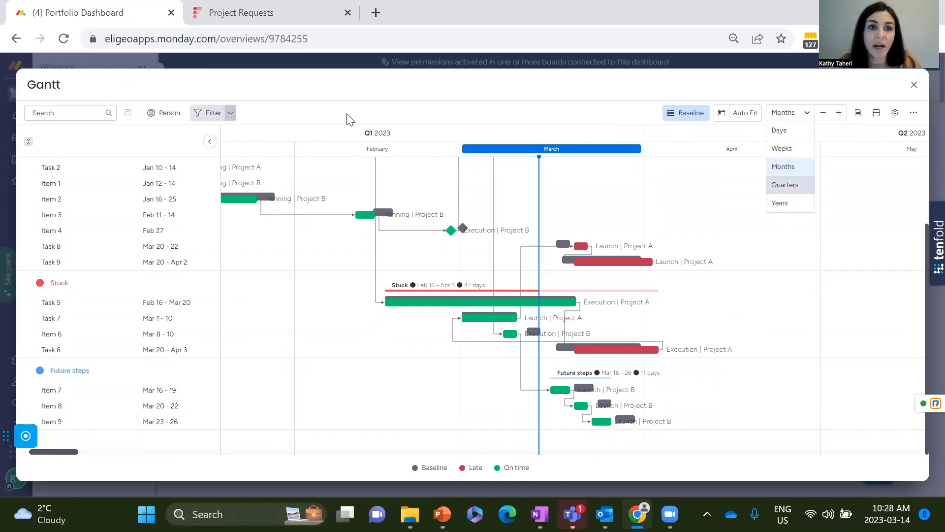
{"action": "left_click", "coordinate": [913, 87]}
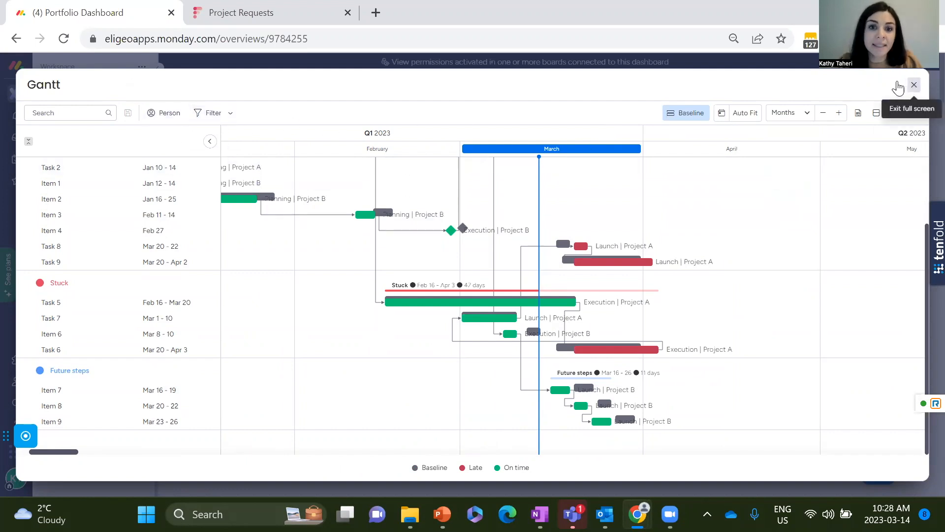
{"action": "left_click", "coordinate": [898, 87]}
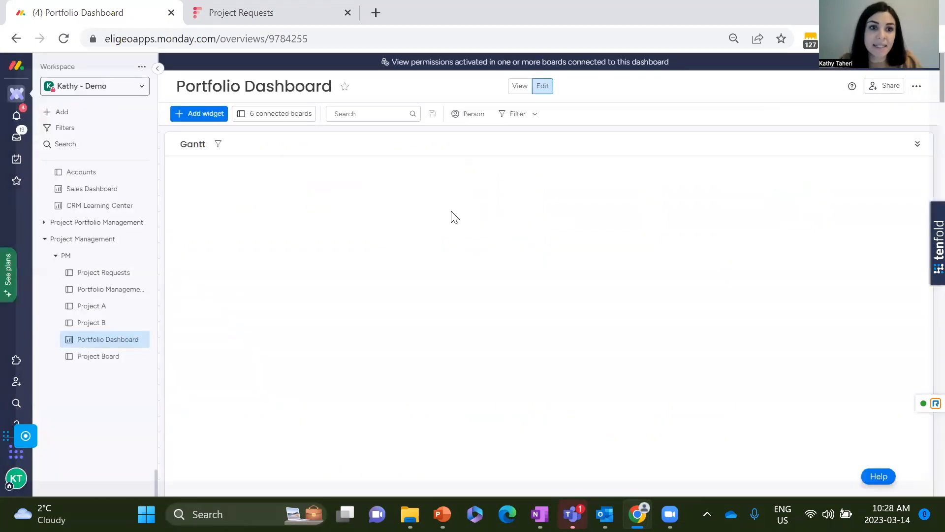
Open the Project B board and add a new Gantt view to it, keeping the default view name.
{"action": "left_click", "coordinate": [93, 325]}
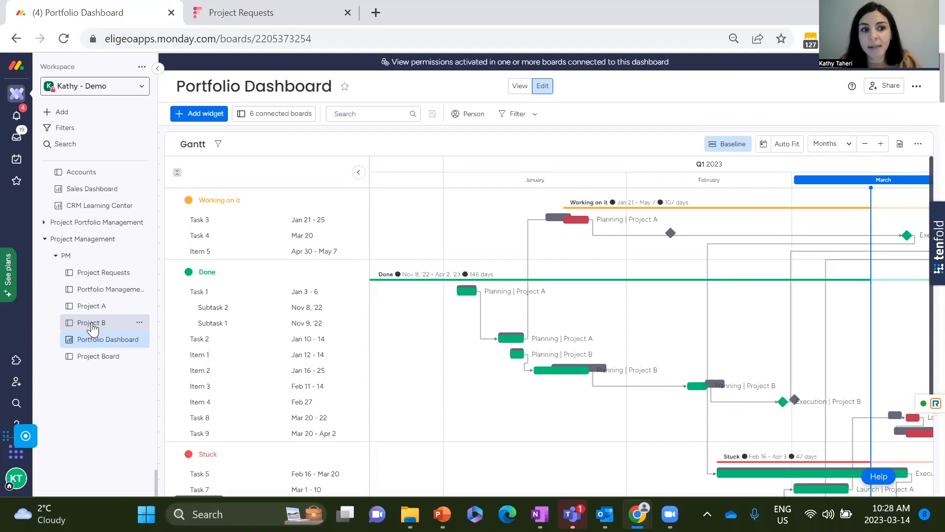
{"action": "left_click", "coordinate": [92, 326]}
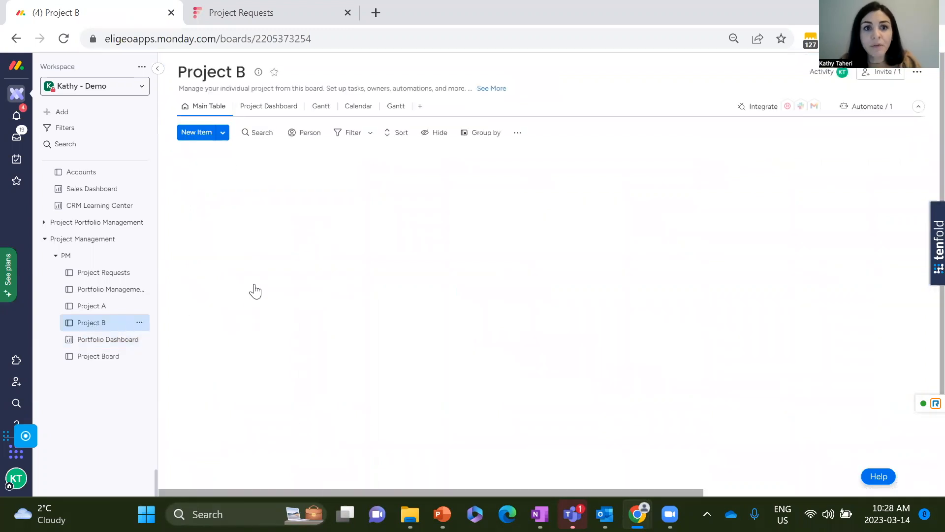
{"action": "left_click", "coordinate": [420, 106]}
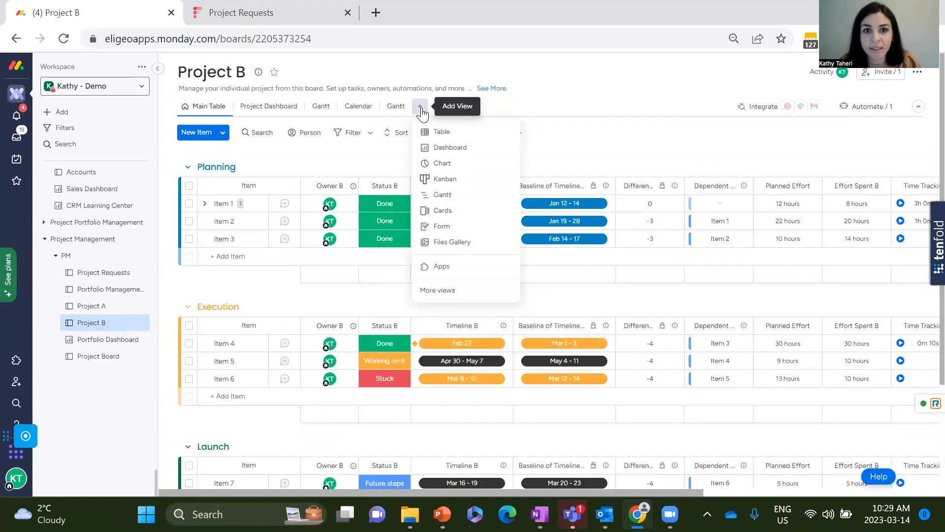
{"action": "left_click", "coordinate": [449, 195]}
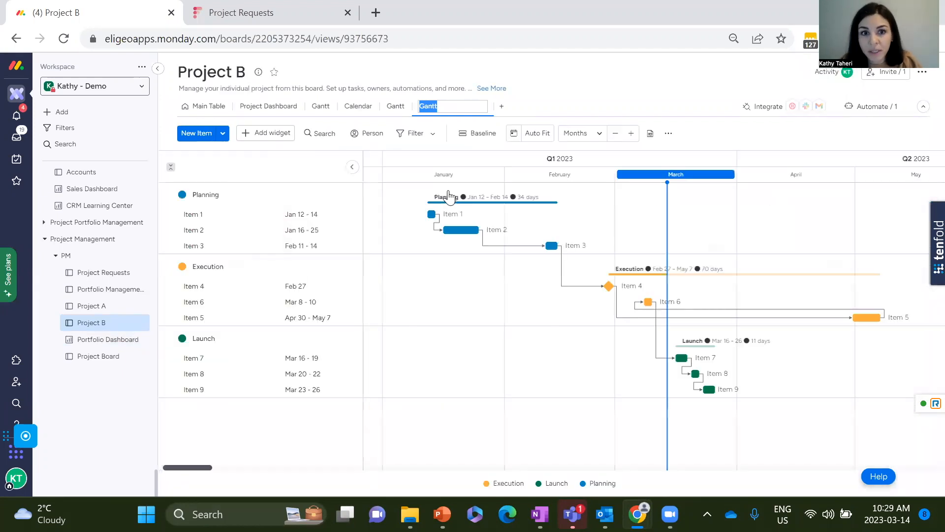
{"action": "left_click", "coordinate": [571, 278]}
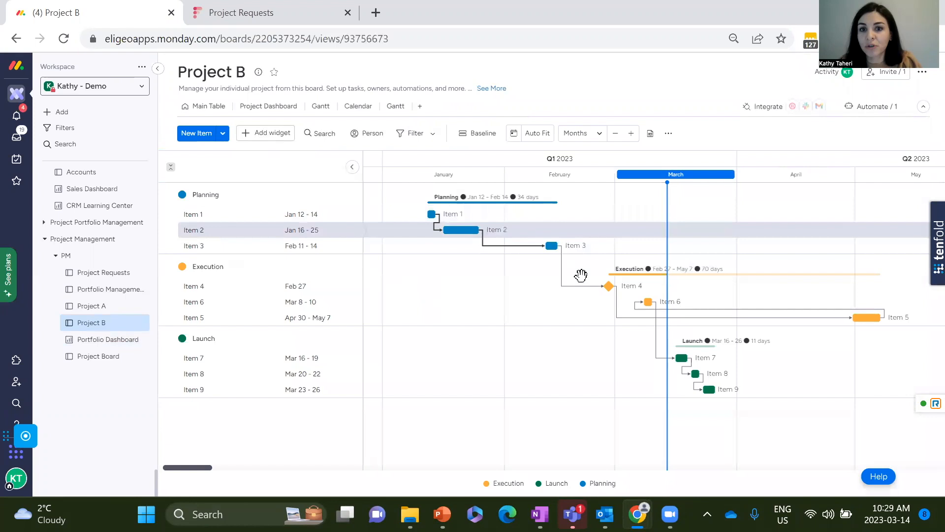